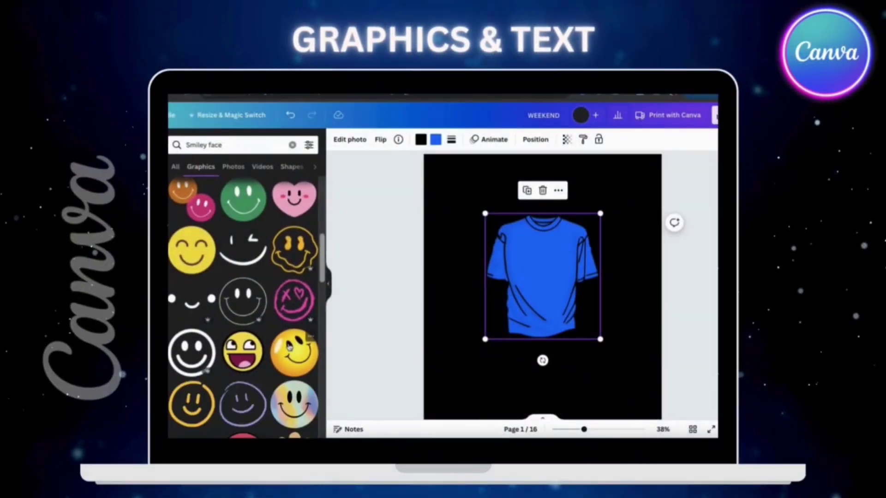
Step: Add the yellow grinning smiley graphic, shrink it and place it on the chest of the blue T-shirt
scroll(219, 286, "down", 10)
scroll(219, 286, "down", 3)
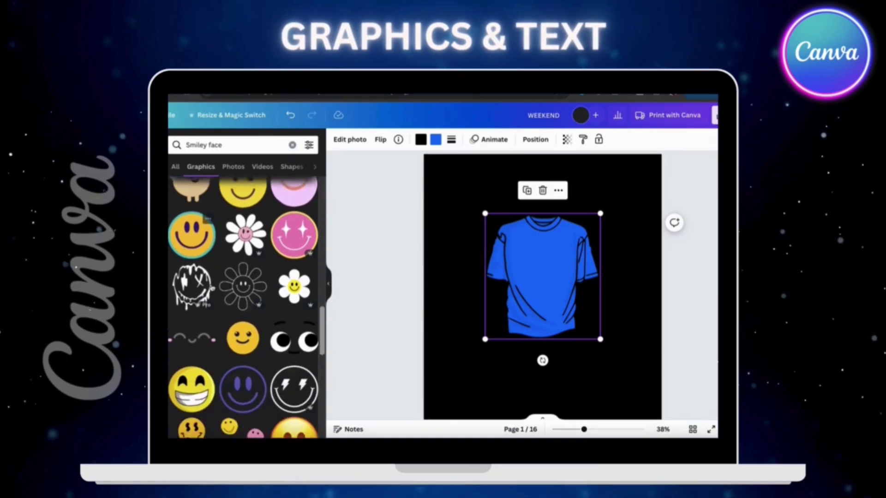
left_click(192, 344)
left_click_drag(469, 343, 580, 276)
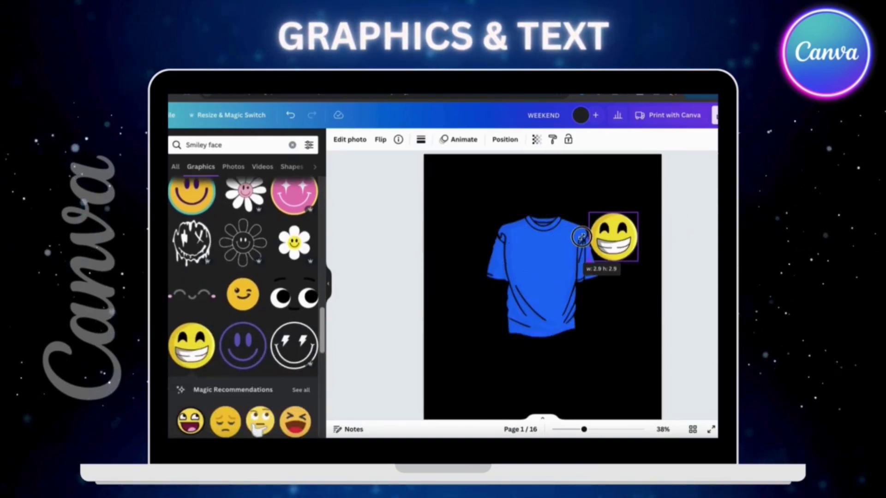
left_click_drag(611, 232, 535, 259)
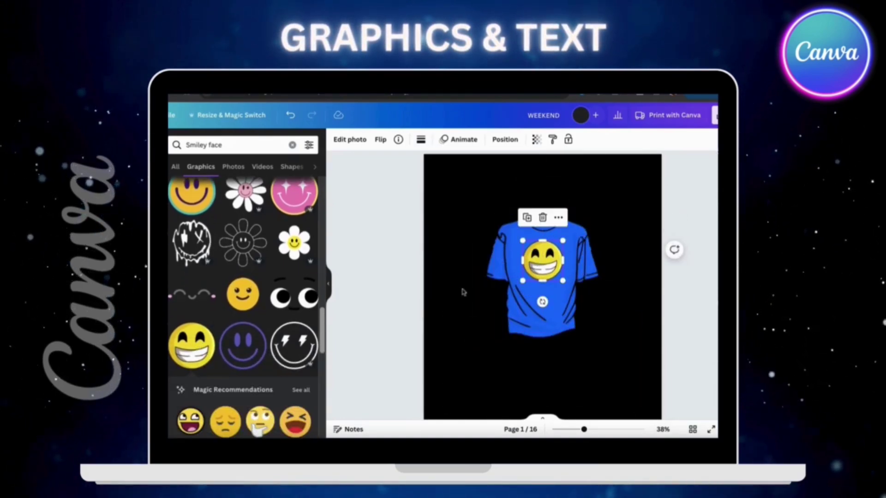
Step: Add subheading text reading "GRAPHICS & TEXT" above the shirt and "T-SHIRT DESIGNS" below it
left_click(208, 284)
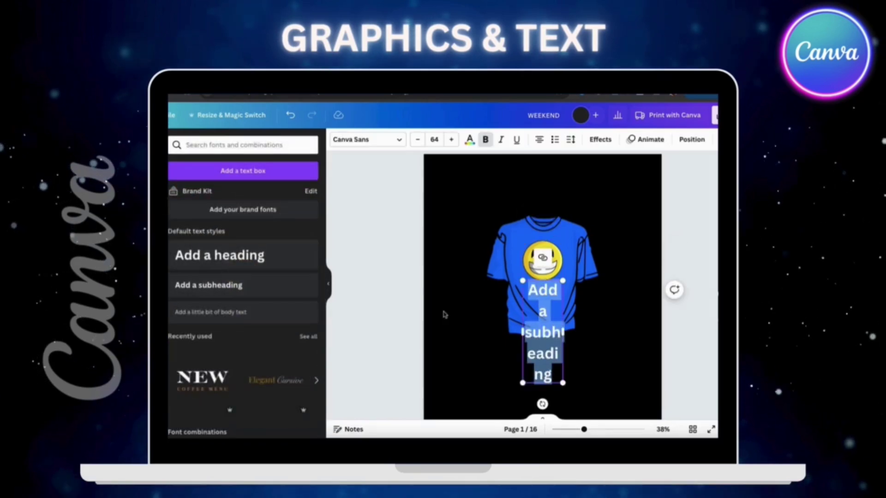
left_click_drag(566, 333, 663, 289)
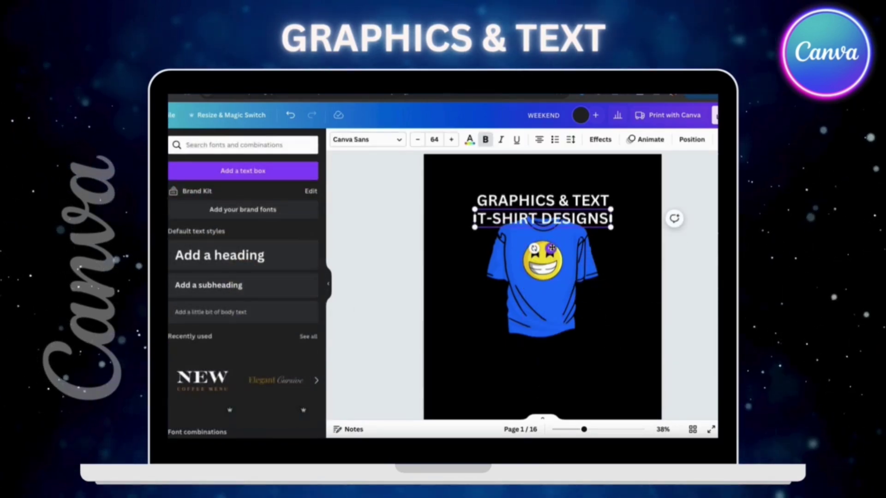
left_click_drag(551, 245, 551, 376)
Step: Apply the Curve shape to both text lines, arching "GRAPHICS & TEXT" upward and bending "T-SHIRT DESIGNS" downward at -29
left_click(542, 201)
left_click(600, 139)
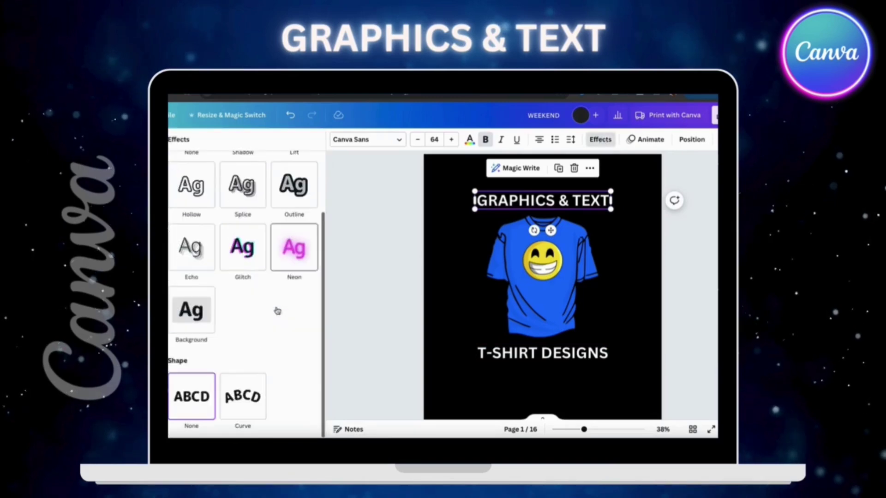
left_click(243, 397)
scroll(276, 350, "down", 1)
left_click_drag(281, 423, 224, 420)
left_click(510, 356)
left_click(243, 363)
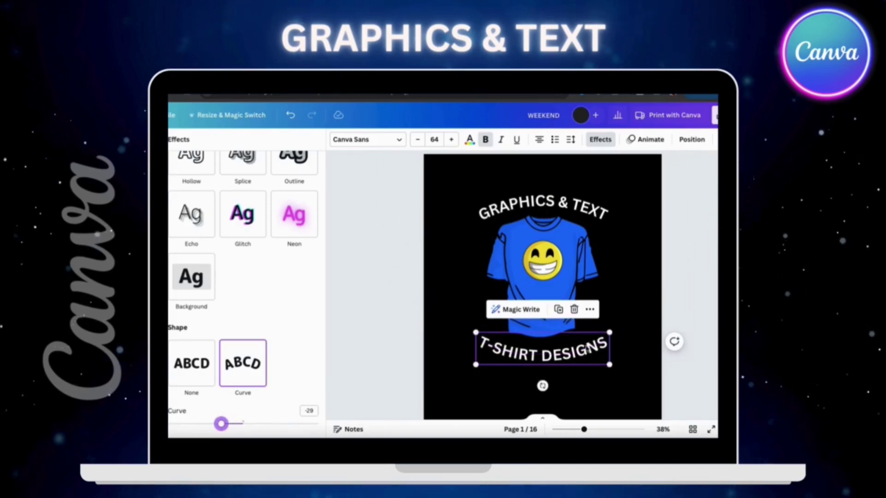
left_click(655, 277)
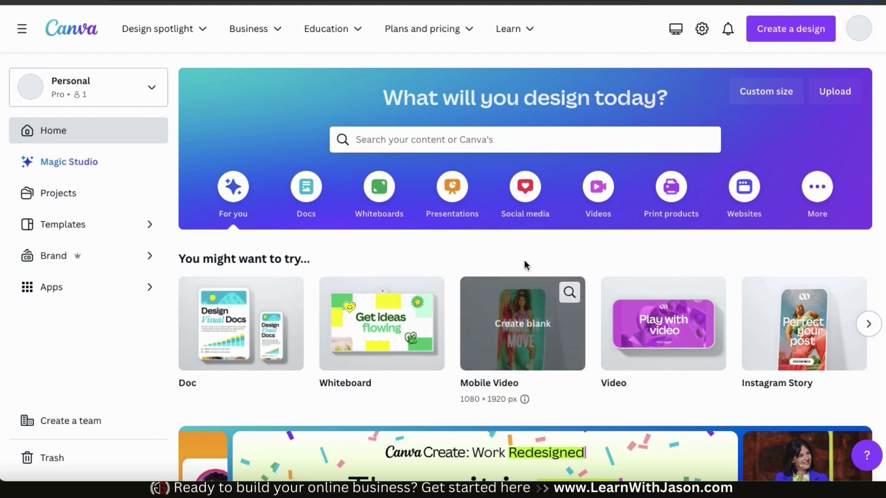
Step: Find the T-Shirt template category by searching for "t-shirt" and create a blank T-shirt design
left_click(464, 141)
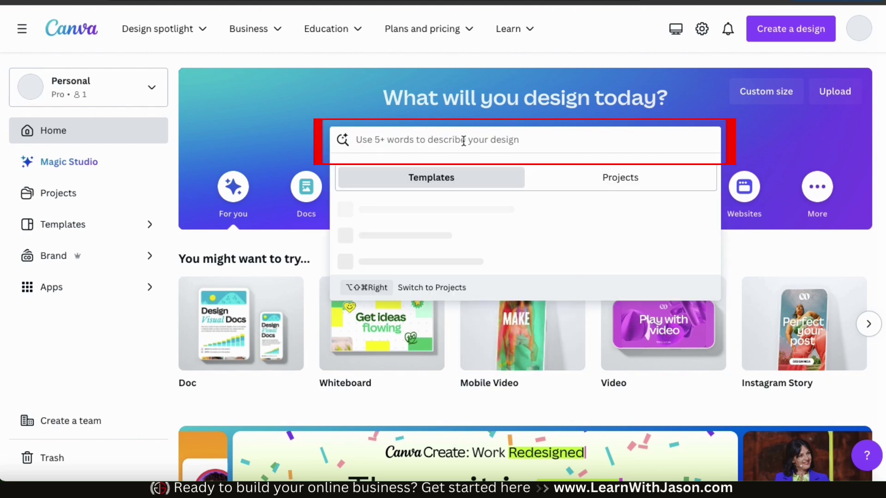
type("t-shirt")
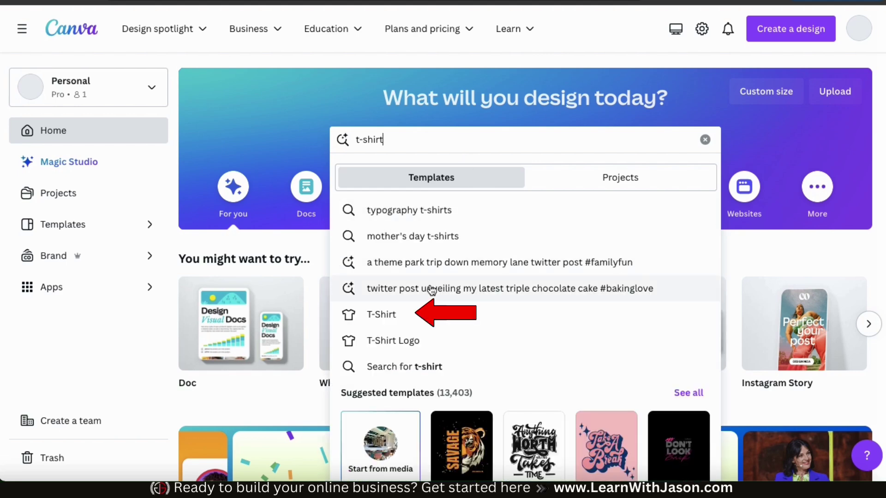
left_click(388, 326)
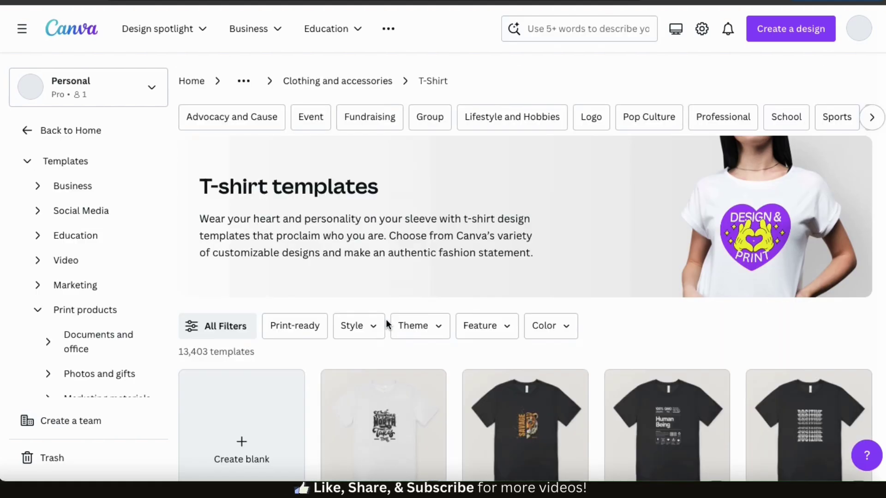
scroll(387, 326, "down", 5)
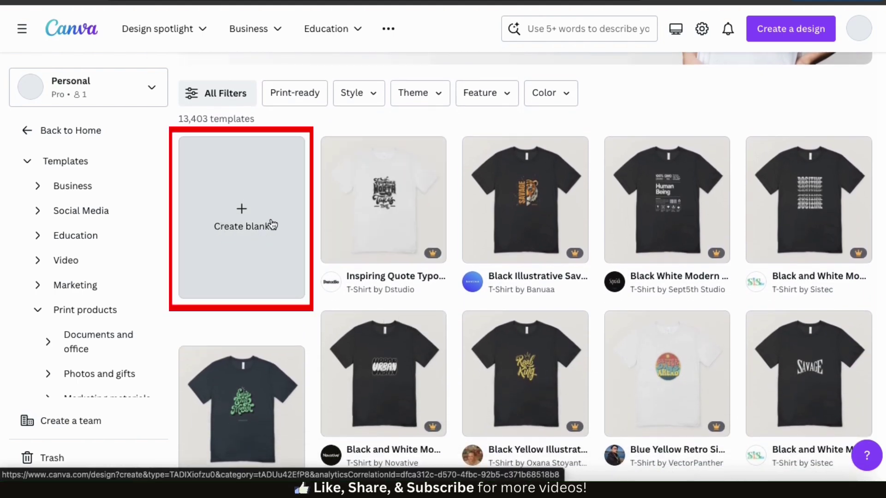
left_click(242, 239)
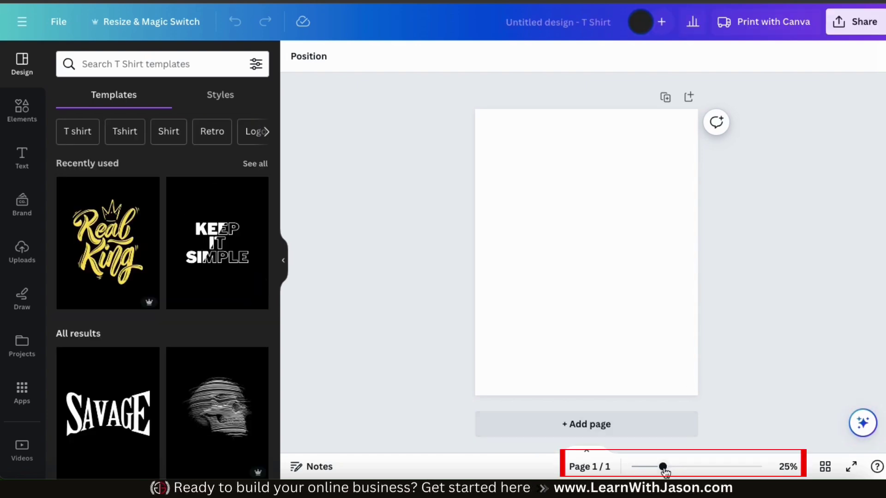
Step: Search the elements for "camera" and restrict the results to graphics
left_click_drag(663, 467, 675, 468)
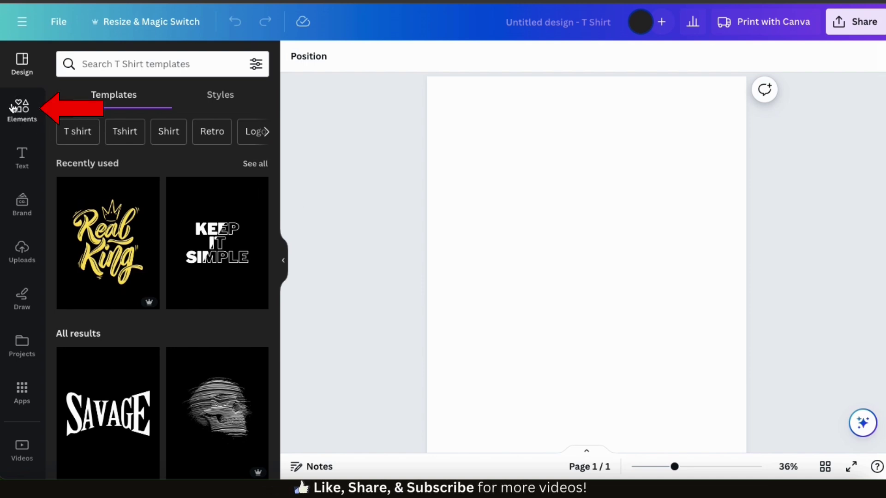
left_click(27, 117)
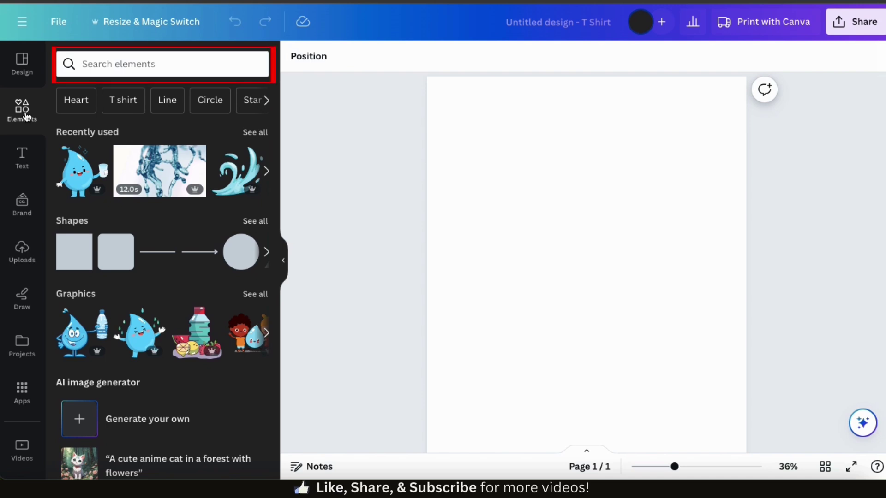
left_click(103, 68)
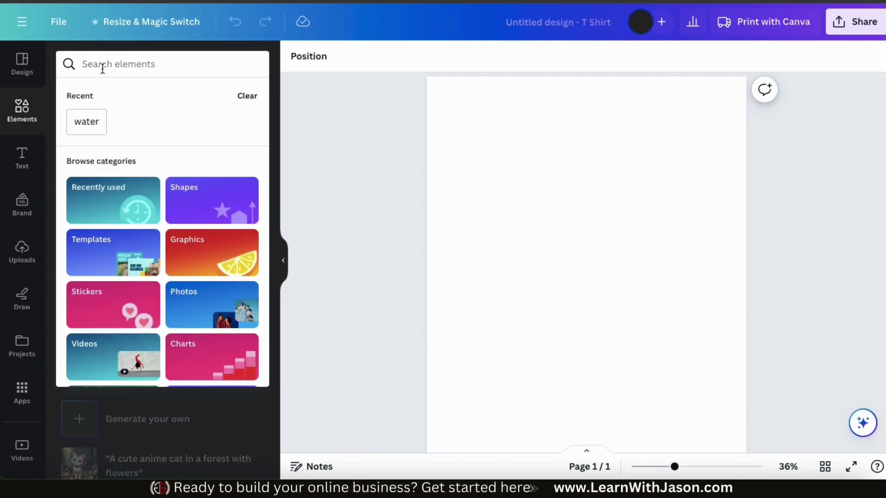
type("camera")
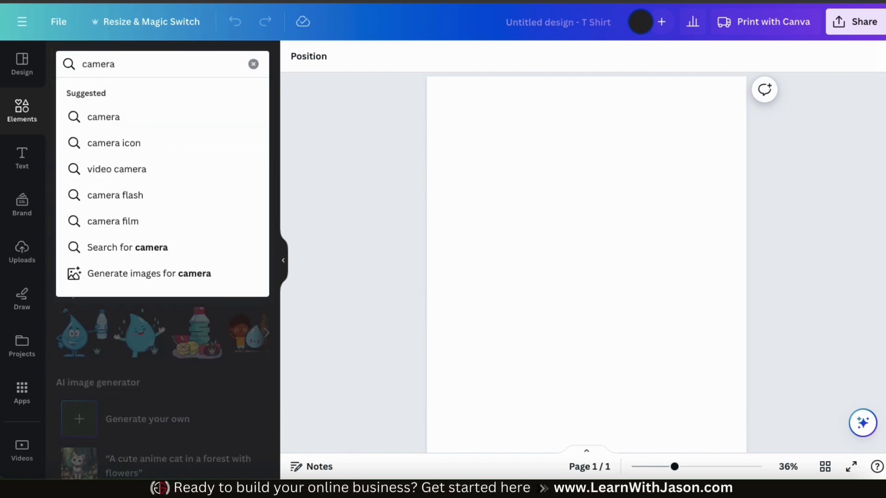
key("Return")
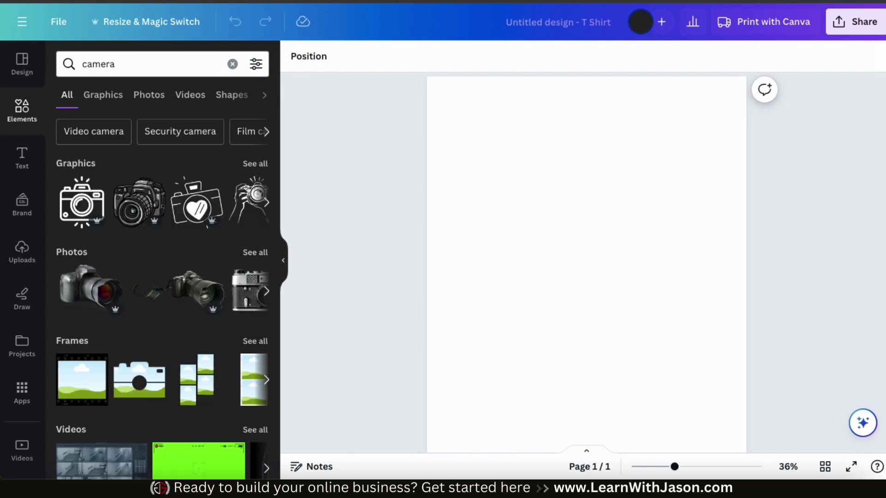
left_click(103, 96)
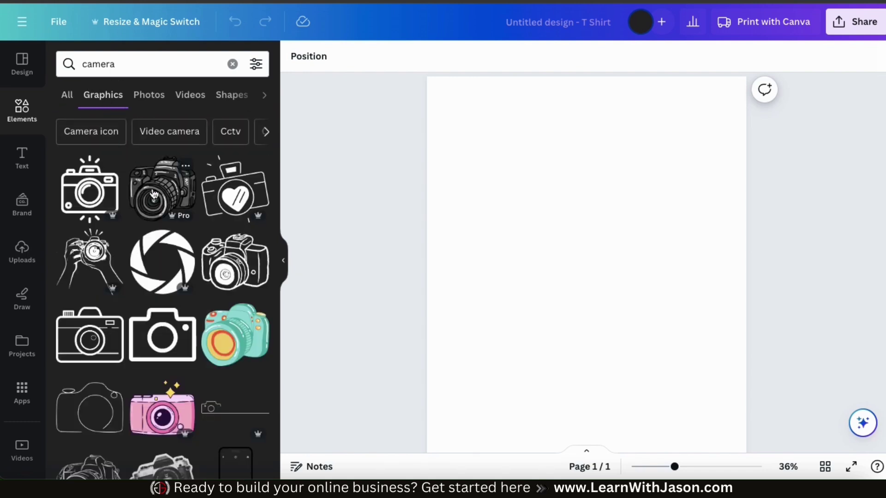
Step: Add the black and red half-camera graphic with the diagonal cut from the graphics results to the page
scroll(155, 193, "down", 5)
scroll(154, 194, "down", 5)
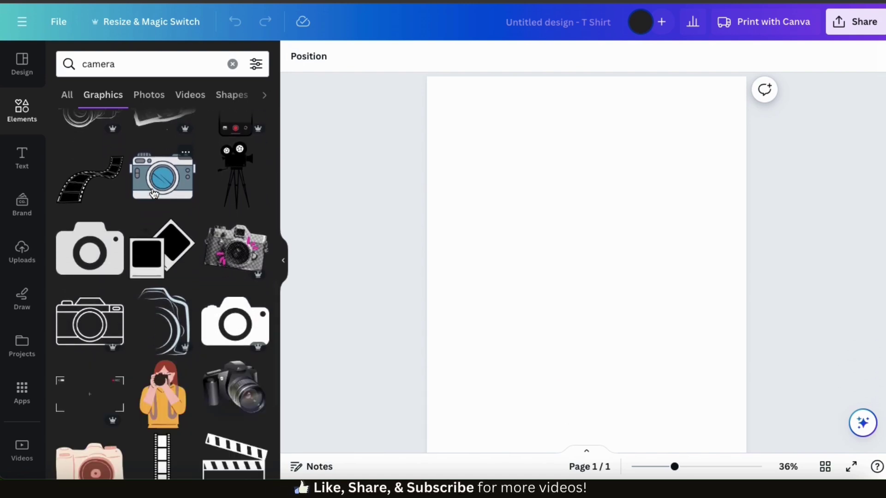
scroll(154, 194, "down", 7)
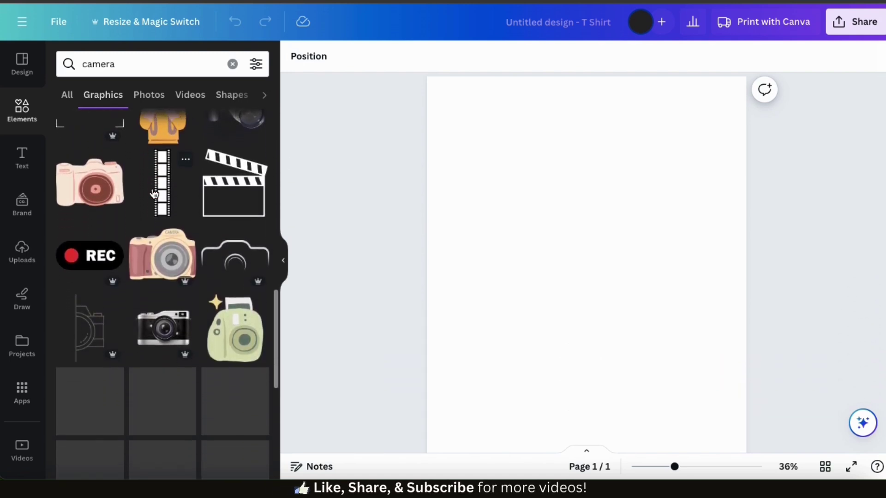
scroll(155, 193, "down", 5)
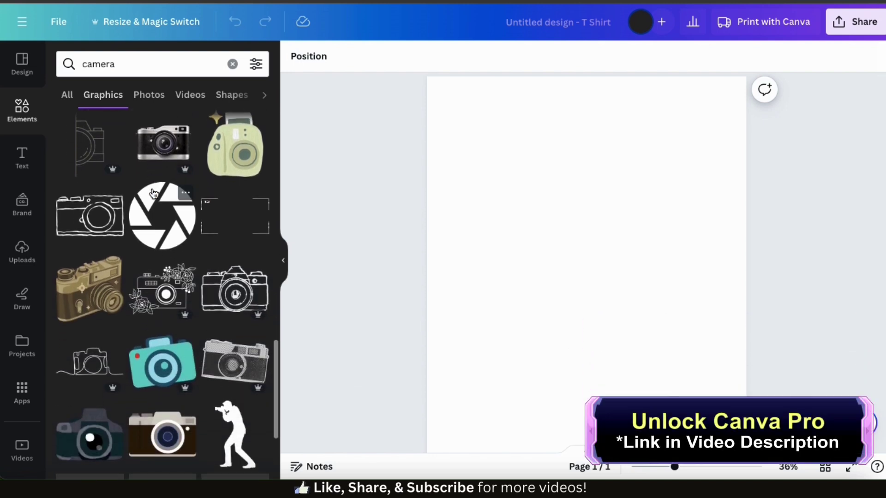
scroll(154, 194, "down", 7)
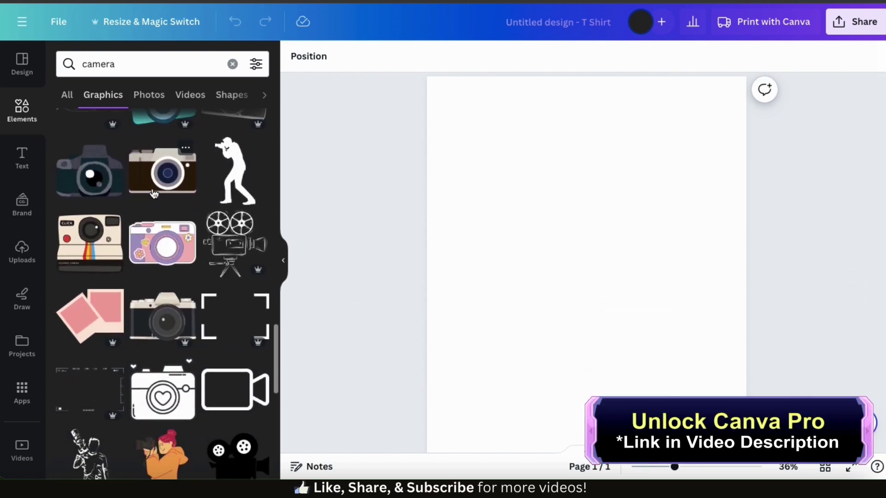
scroll(154, 194, "down", 8)
scroll(154, 193, "down", 6)
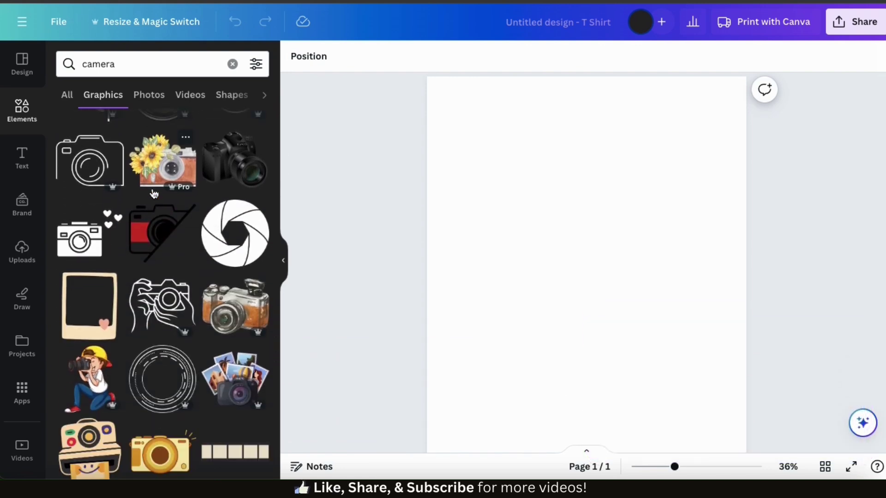
left_click(160, 242)
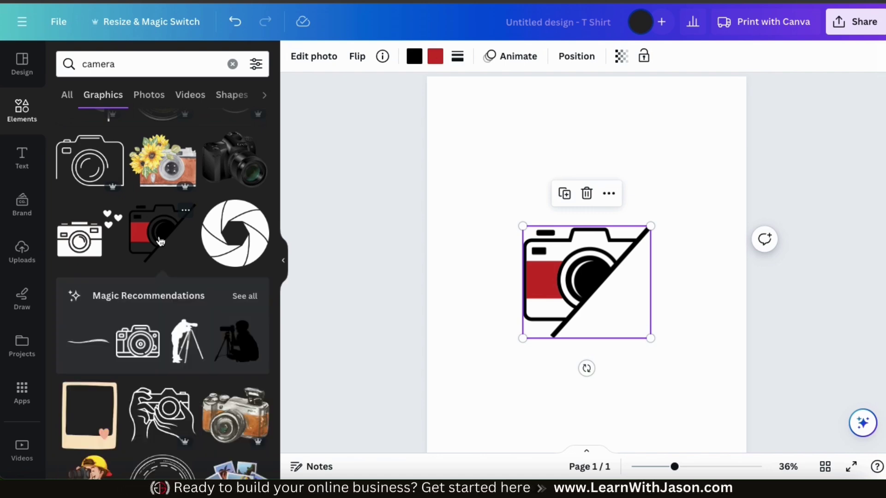
Step: Enlarge the half-camera graphic and move it into the upper part of the page
left_click_drag(523, 227, 461, 145)
left_click_drag(482, 205, 492, 173)
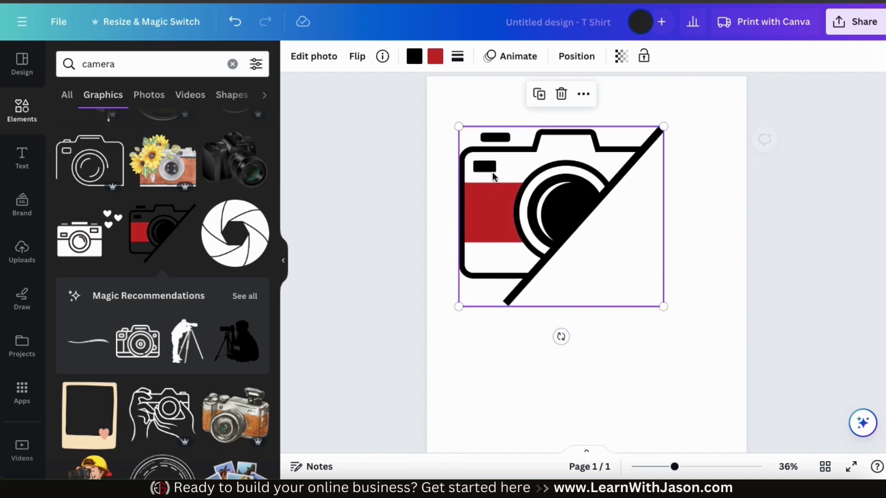
left_click(599, 318)
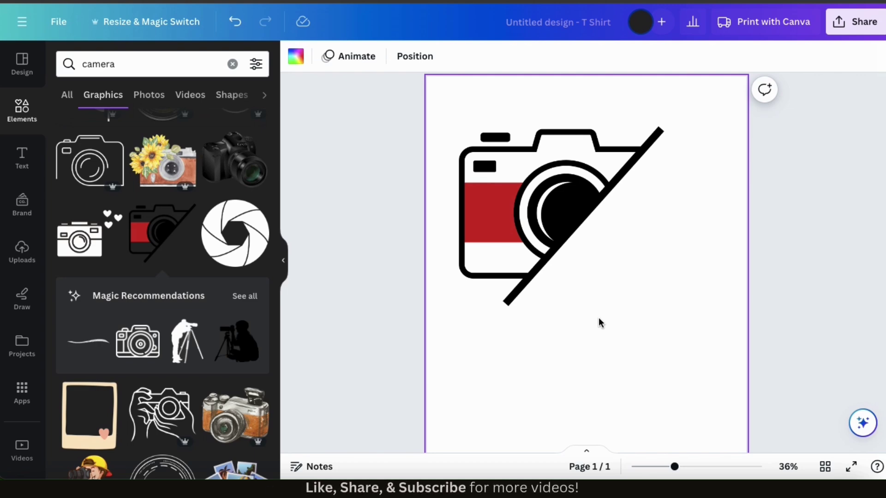
Step: Change the red area of the camera graphic to the dark blue default solid colour
left_click(578, 279)
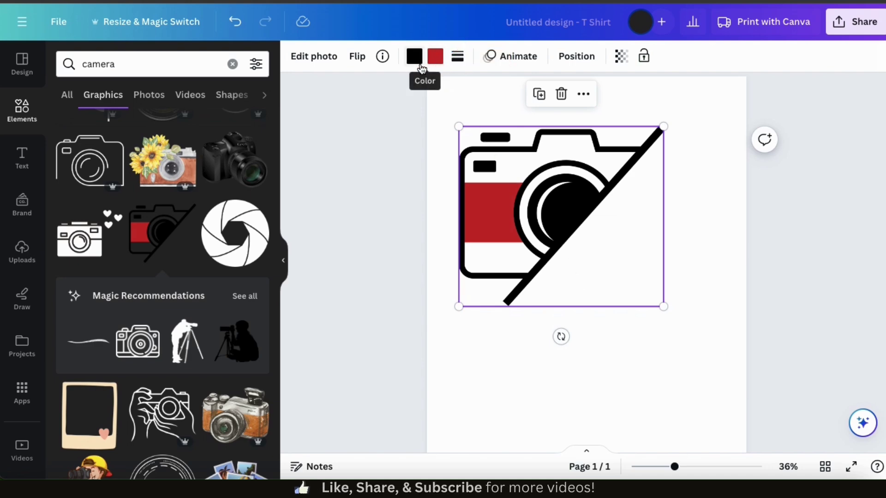
left_click(436, 64)
left_click(145, 351)
left_click(181, 426)
left_click(250, 392)
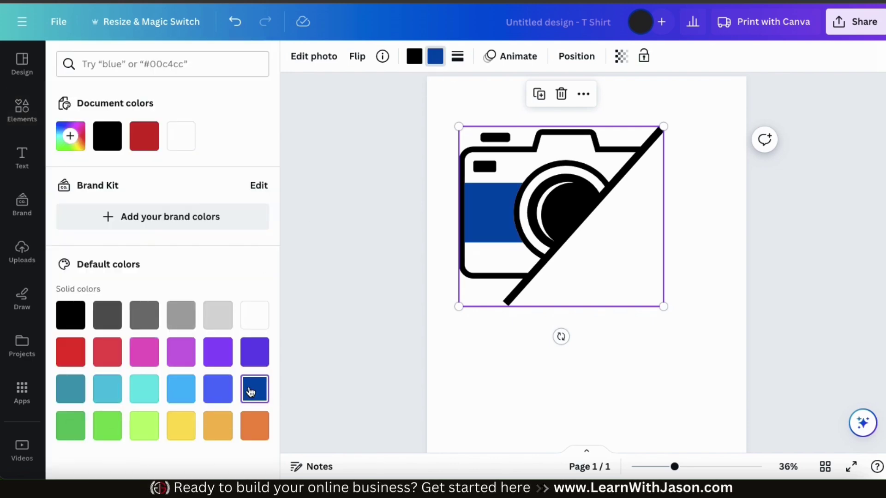
left_click(476, 341)
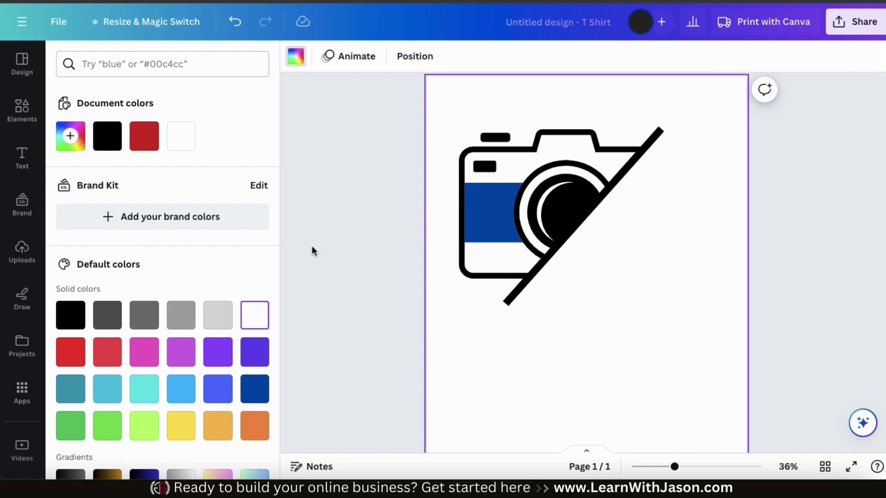
Step: Add a subheading reading "I'M ABOUT TO SNAP" and position it rotated parallel to the camera's diagonal line, just beneath it
left_click(29, 163)
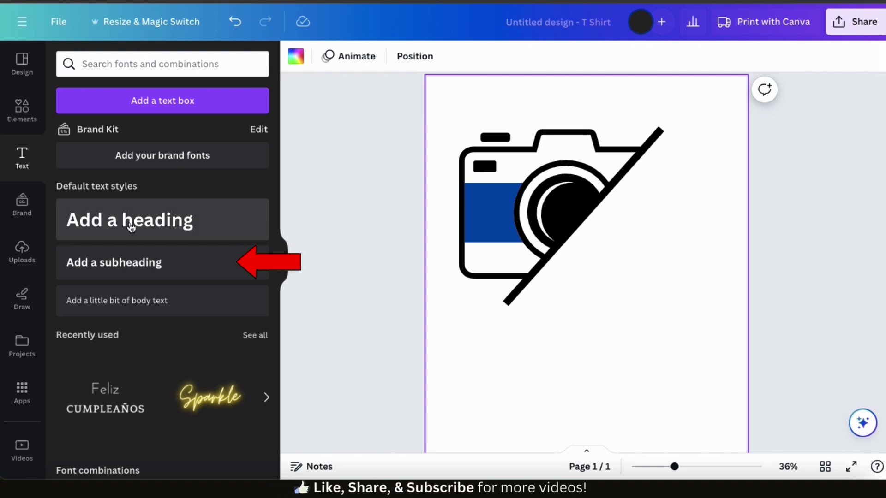
left_click(133, 260)
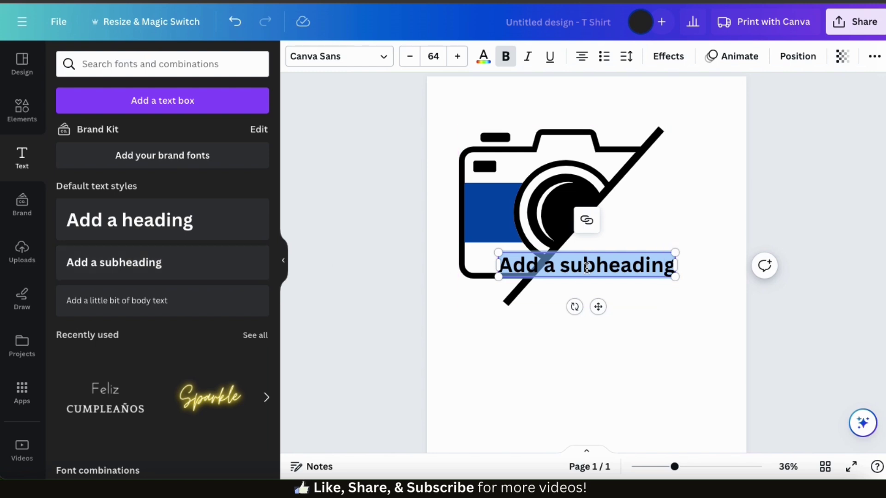
key("BackSpace")
type("I'M ABOUT TO SNAP")
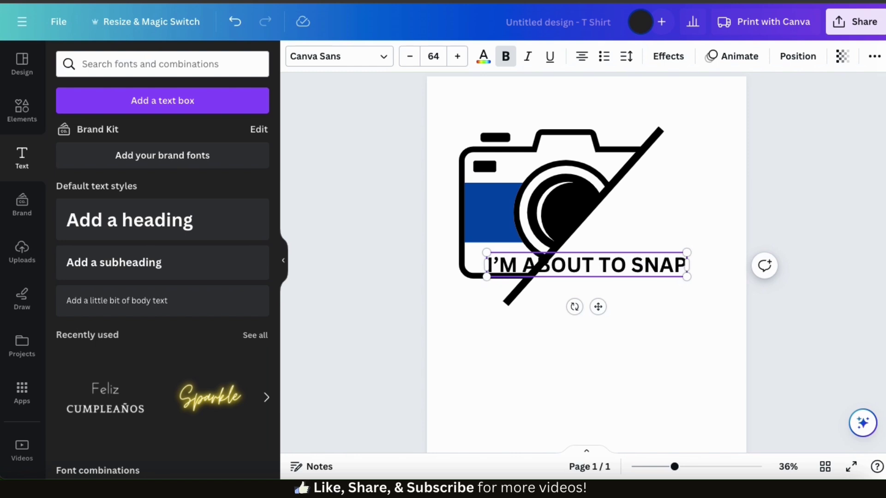
left_click_drag(598, 307, 610, 232)
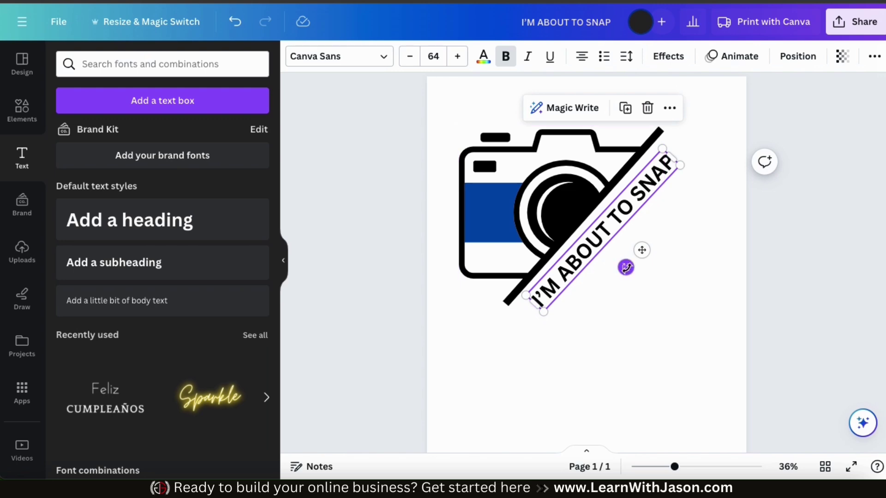
left_click_drag(627, 267, 627, 265)
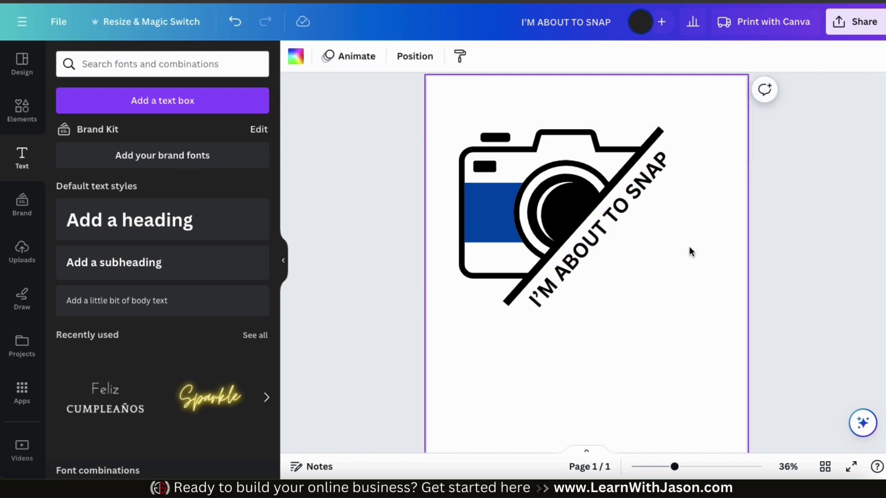
Step: Try the Architype Aubette, Lazydog and Poppins fonts on the diagonal slogan text
left_click(621, 207)
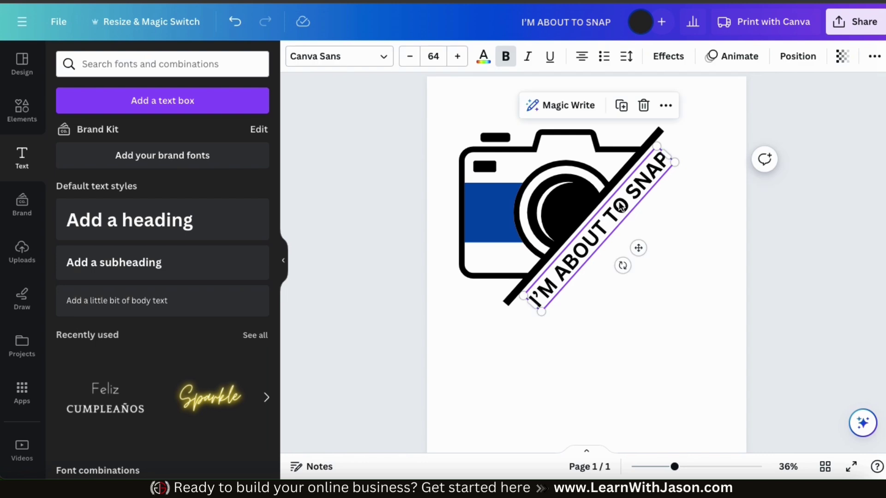
left_click(386, 61)
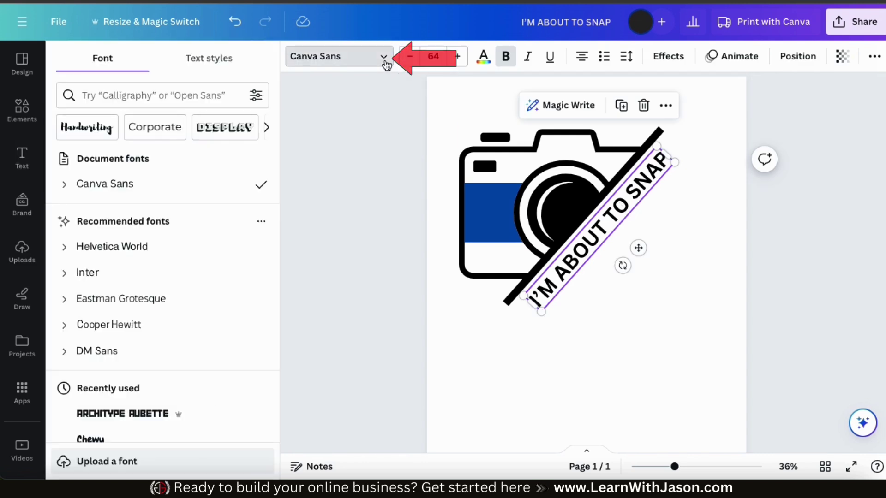
scroll(164, 246, "down", 4)
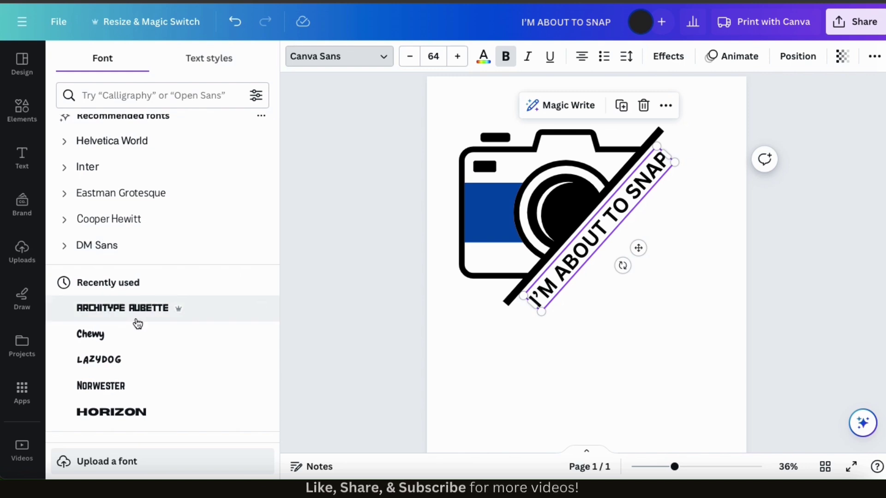
left_click(134, 317)
left_click(134, 360)
scroll(136, 357, "down", 5)
scroll(136, 362, "down", 3)
left_click(133, 369)
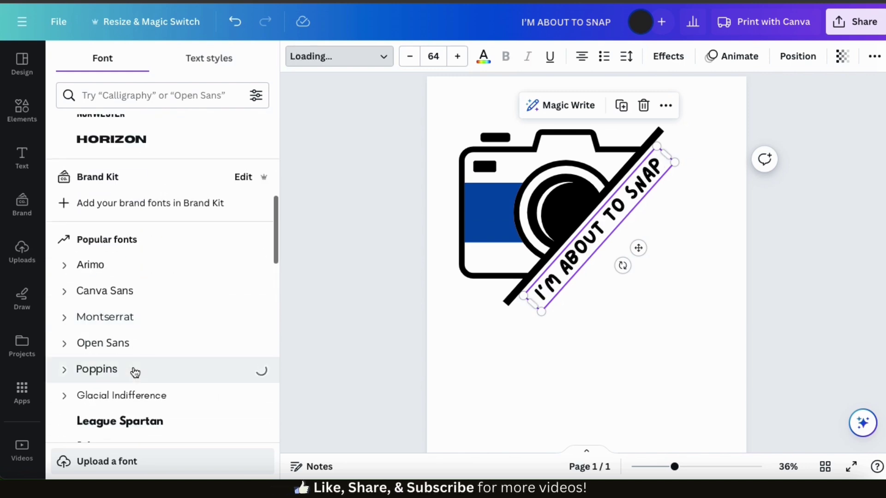
scroll(133, 371, "down", 1)
left_click(132, 374)
scroll(133, 371, "down", 1)
left_click(136, 364)
Step: Search the fonts for "Fred", apply Fredoka to the slogan and shrink it to size 53.2 on a single line beneath the diagonal
type("Fred")
left_click(149, 175)
left_click(233, 95)
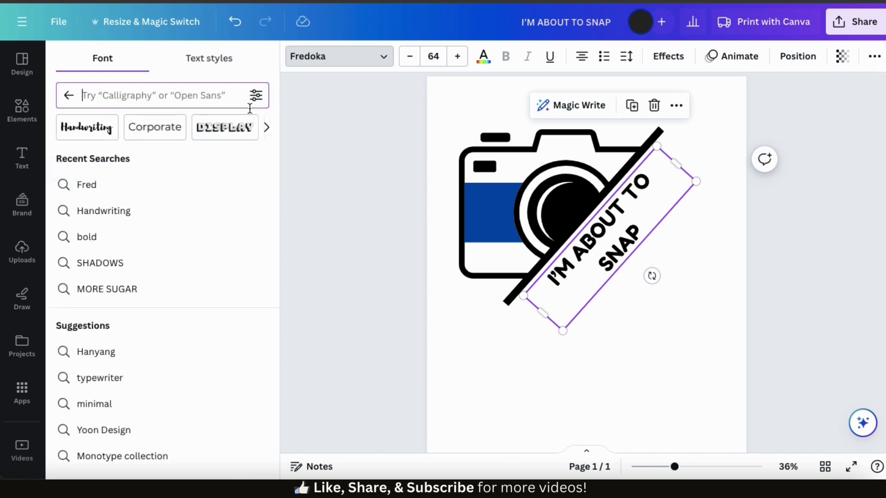
mouse_move(676, 165)
left_mouse_down()
mouse_move(696, 134)
mouse_move(654, 160)
mouse_move(663, 161)
left_mouse_up()
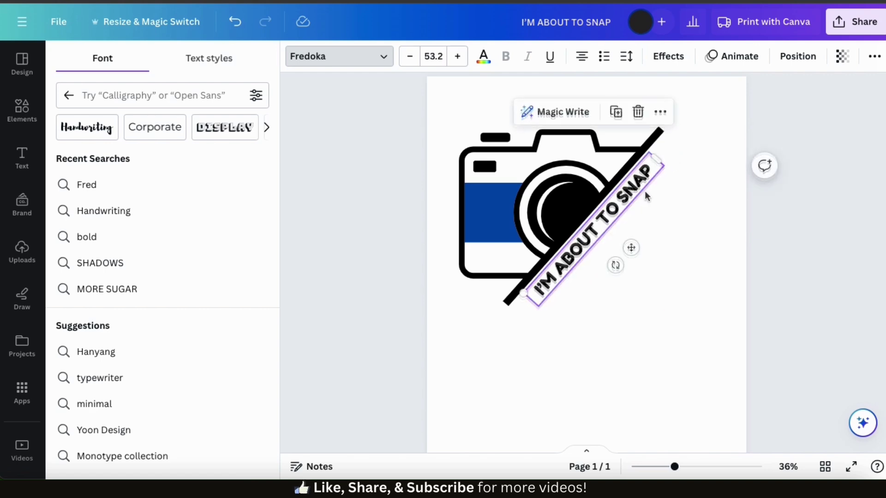
left_click(697, 218)
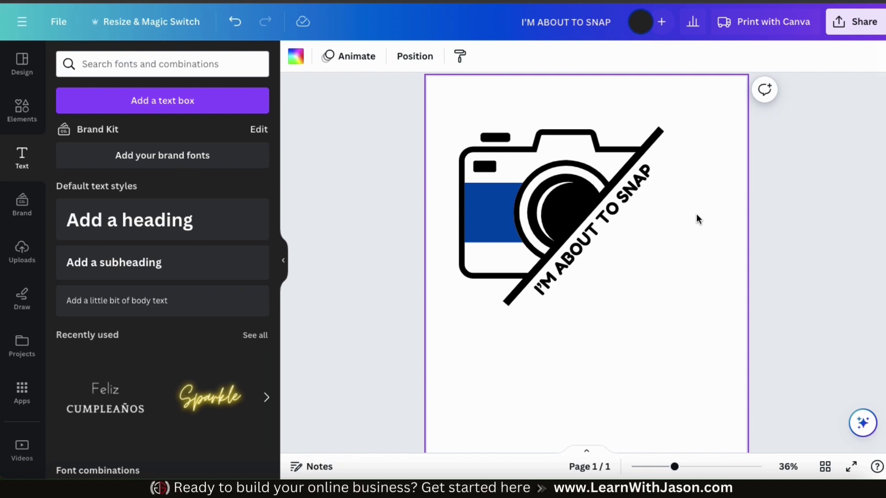
Step: Search the graphics for "flash" and add the graphic of thin radiating lines to the page
left_click(23, 111)
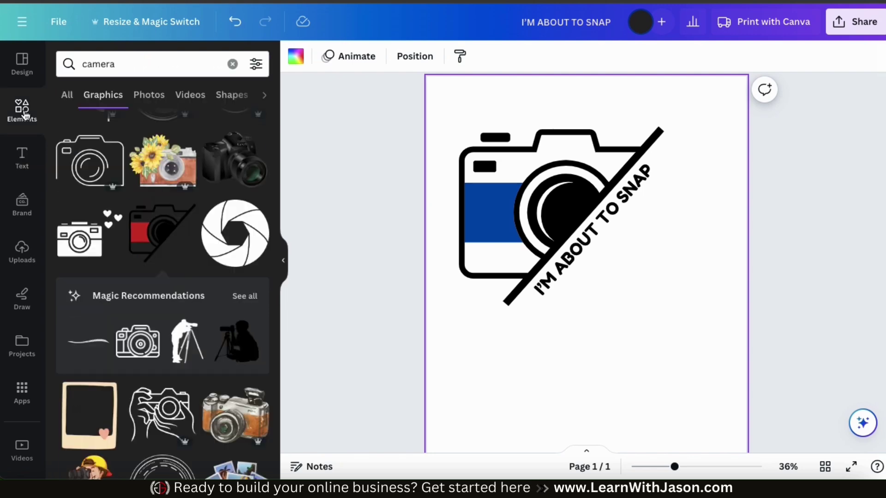
type("flash")
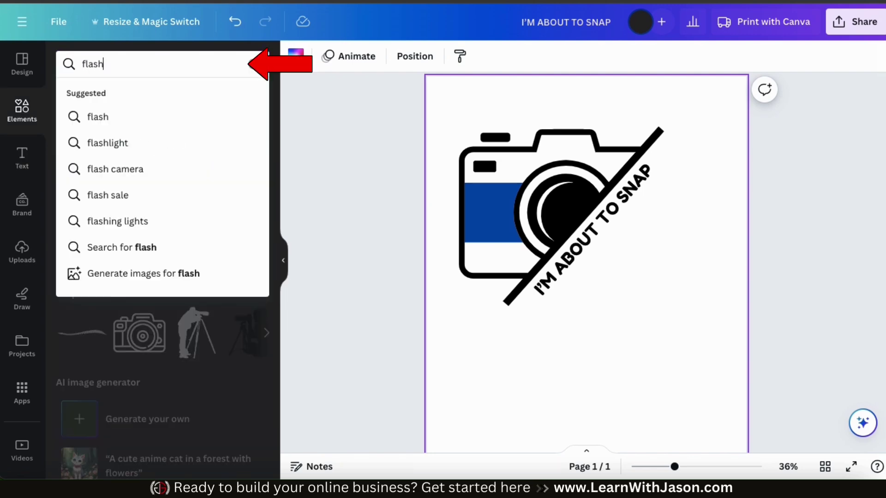
key("Return")
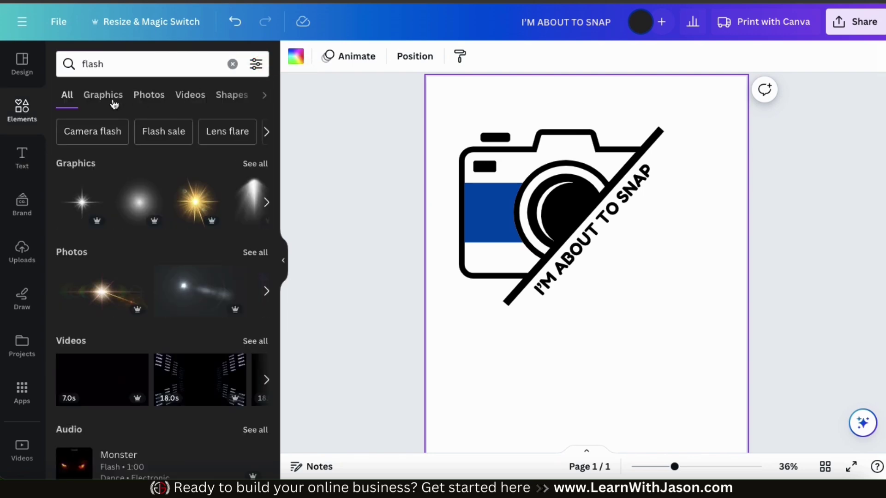
left_click(102, 104)
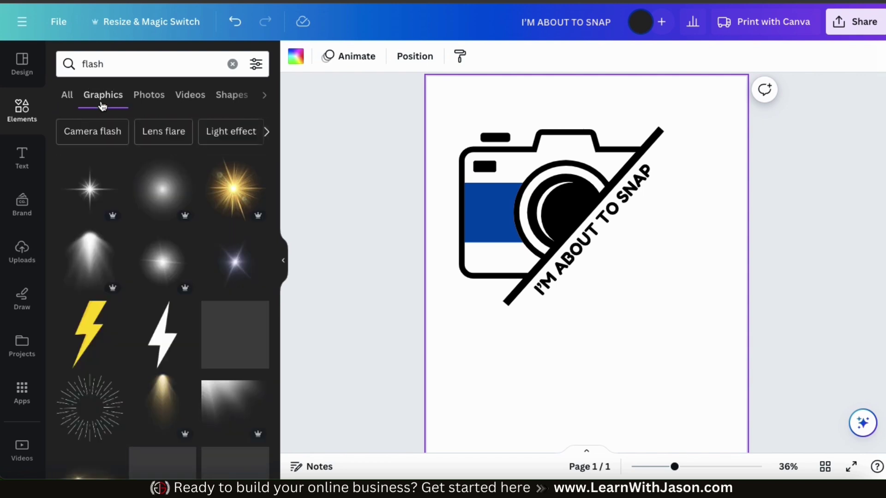
scroll(155, 210, "down", 2)
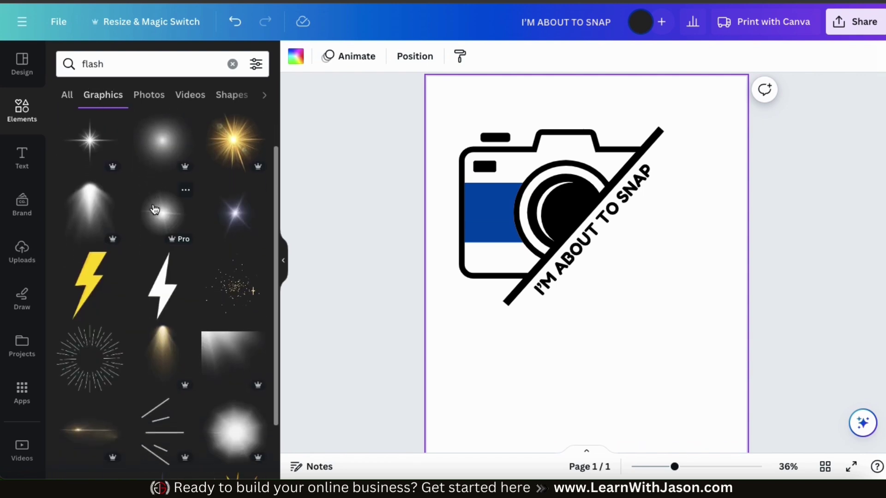
scroll(155, 210, "down", 2)
scroll(155, 210, "down", 4)
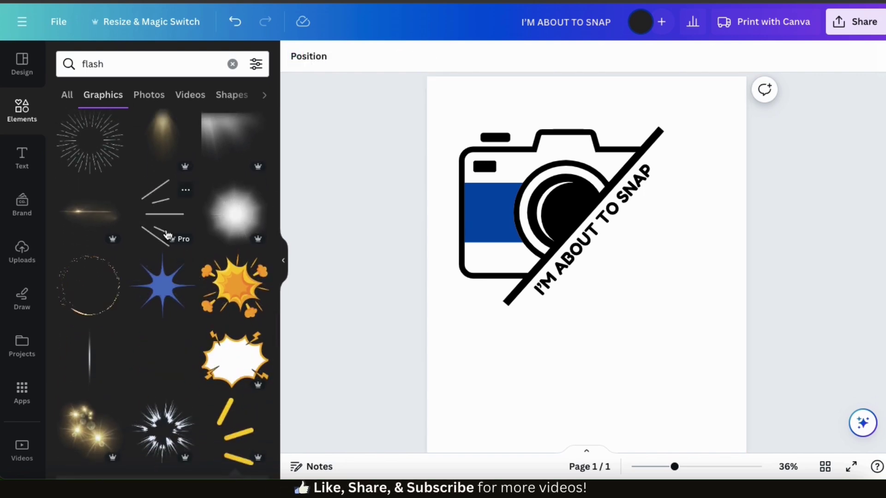
left_click(167, 234)
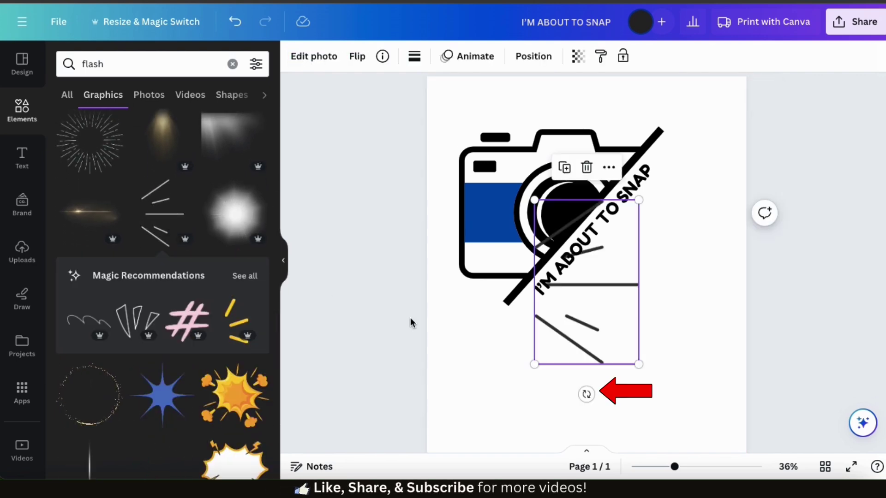
Step: Rotate and shrink the radiating lines so they fan out diagonally from just beneath the slogan, away from the camera
left_click_drag(585, 394, 512, 366)
left_click_drag(597, 306, 653, 289)
left_click_drag(622, 364, 633, 305)
left_click_drag(661, 259, 647, 275)
left_click(697, 312)
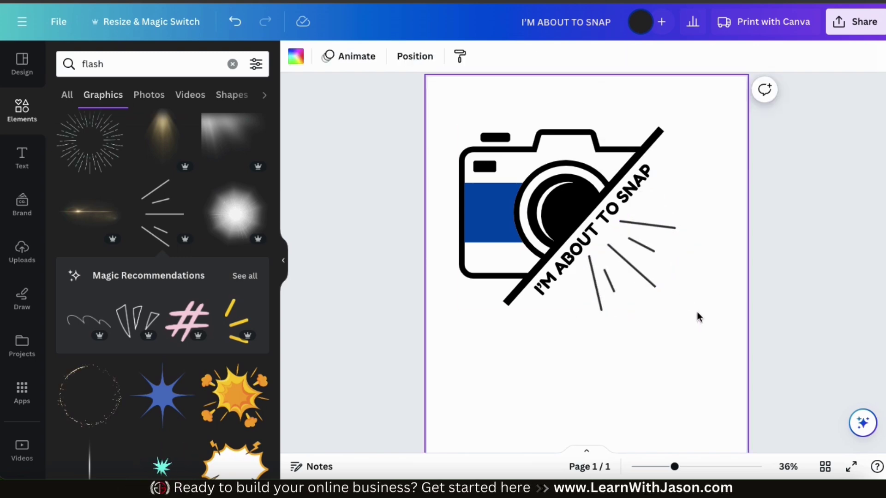
Step: Add the graphic with one large and two small four-pointed sparkles from the flash graphics results
scroll(222, 331, "down", 10)
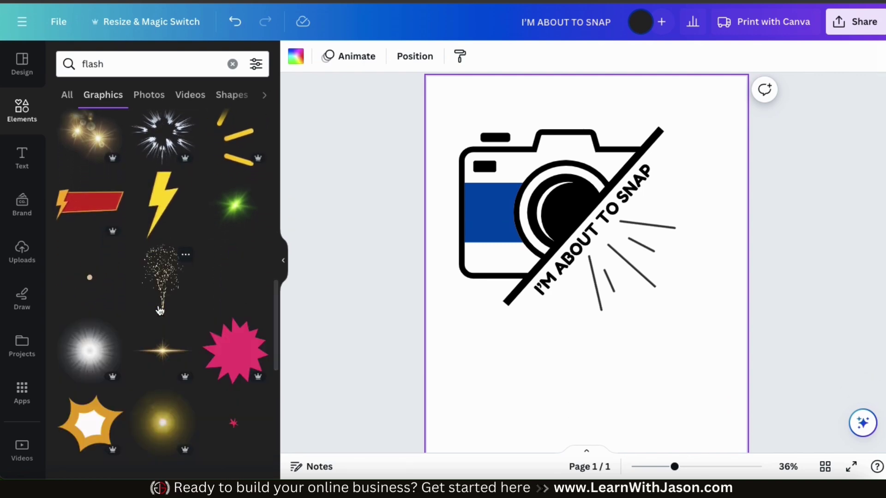
scroll(167, 295, "down", 3)
scroll(173, 284, "down", 3)
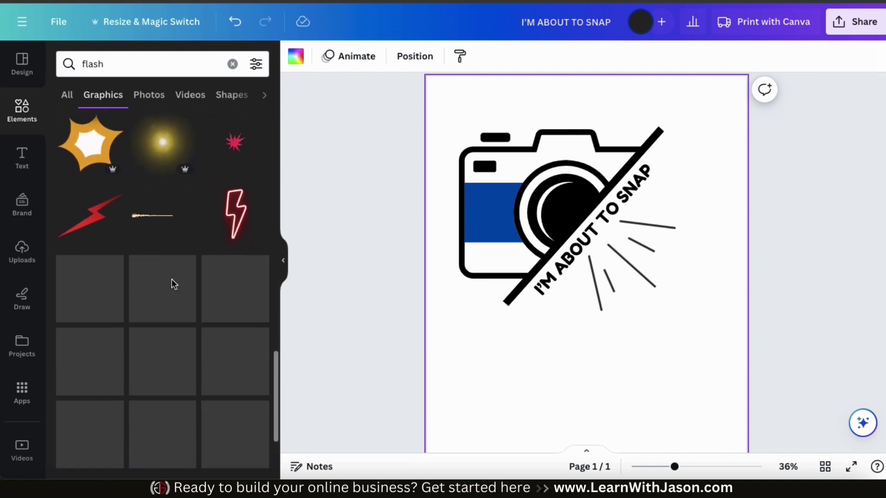
scroll(173, 285, "down", 5)
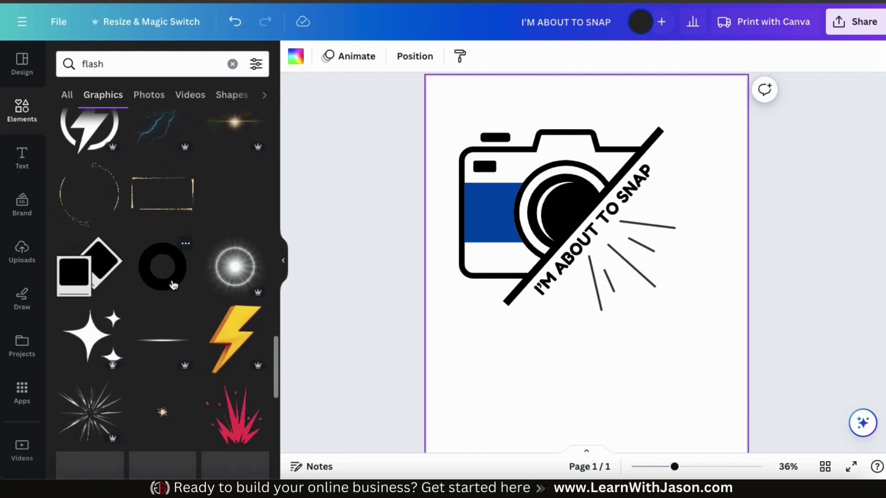
left_click(84, 327)
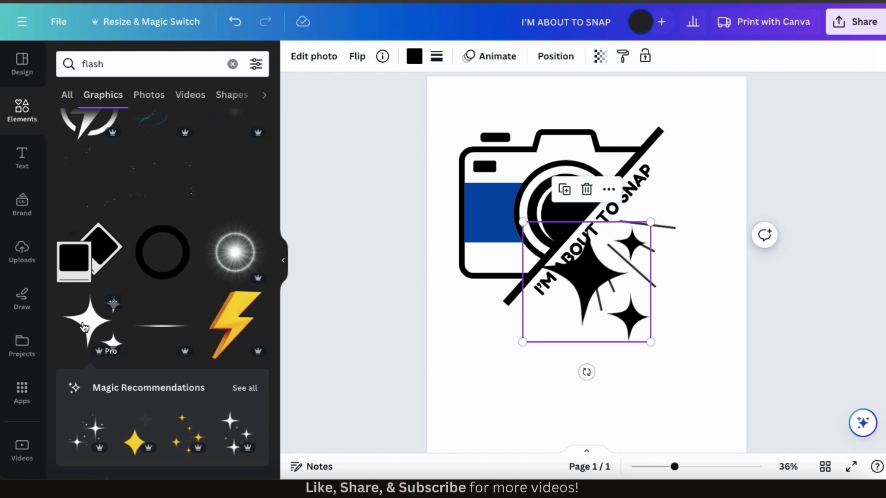
Step: Recolour the sparkles to the document's dark blue, shrink them and place them at the end of the slogan beside "SNAP"
left_click(413, 56)
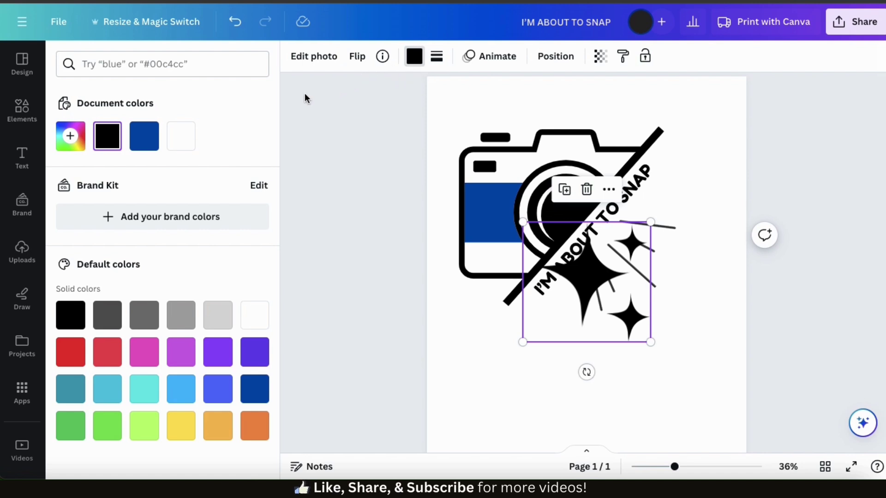
left_click(147, 144)
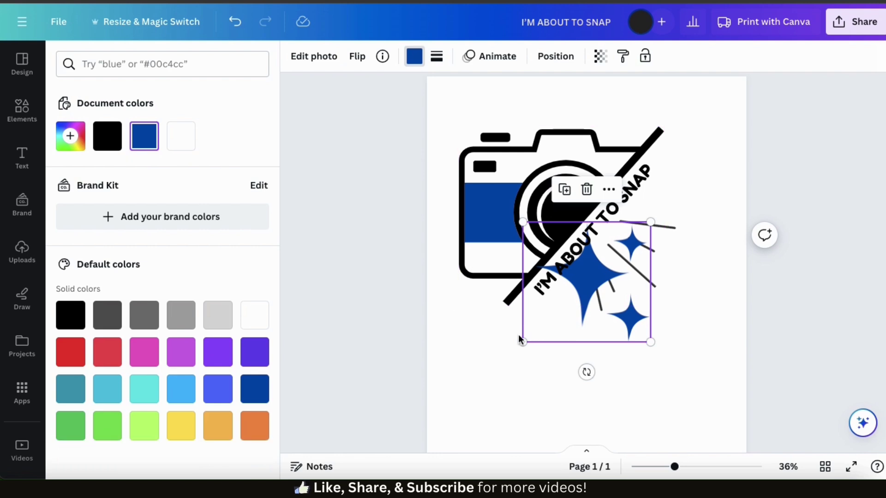
left_click_drag(523, 222, 635, 298)
left_click_drag(636, 328, 661, 164)
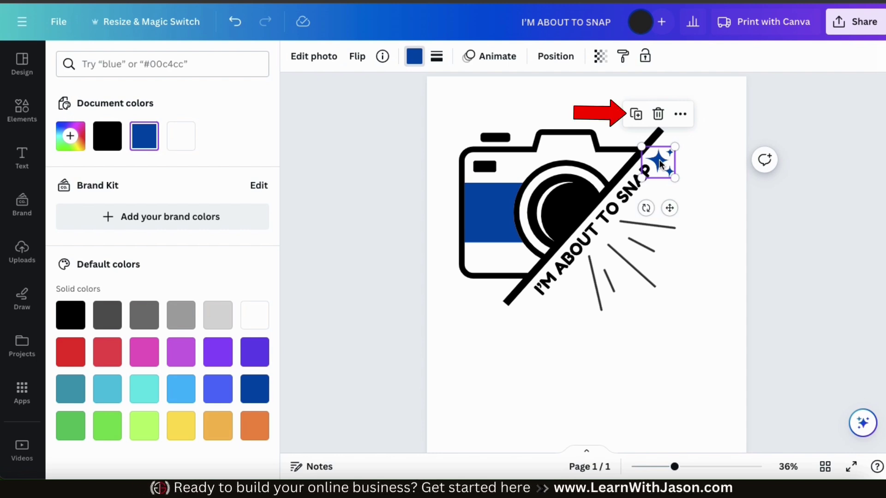
Step: Duplicate the blue sparkles, flip the copy horizontally and place it at the start of the slogan beside "I'M"
left_click(641, 118)
left_click_drag(661, 163, 691, 171)
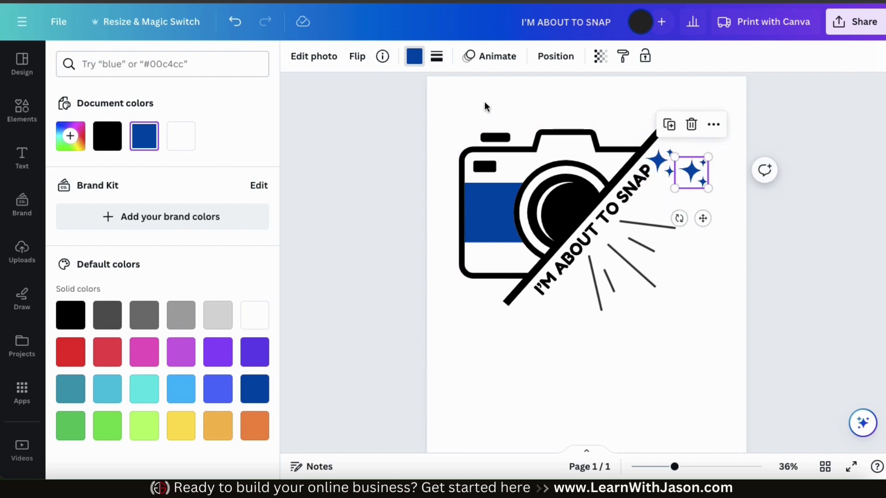
left_click(358, 57)
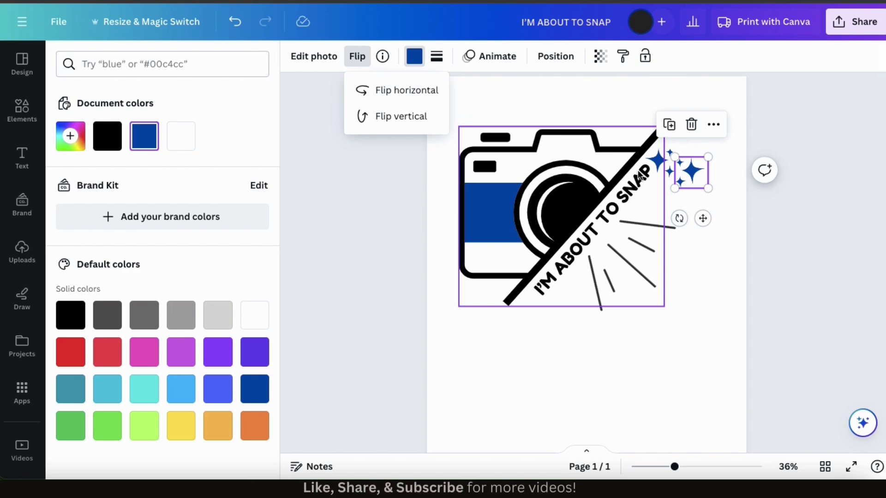
left_click_drag(689, 172, 531, 305)
left_click(713, 258)
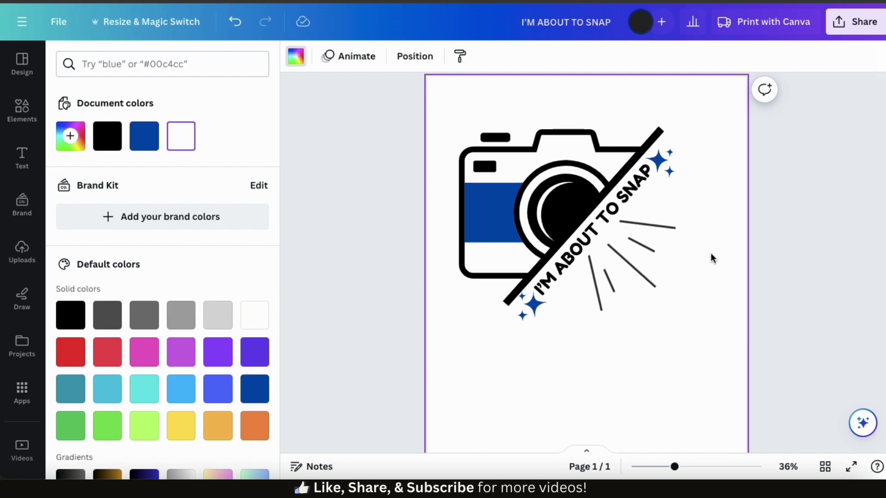
Step: Select all the design elements together and enlarge them to fill more of the page's width
left_click_drag(759, 290, 572, 206)
left_click_drag(694, 328, 733, 355)
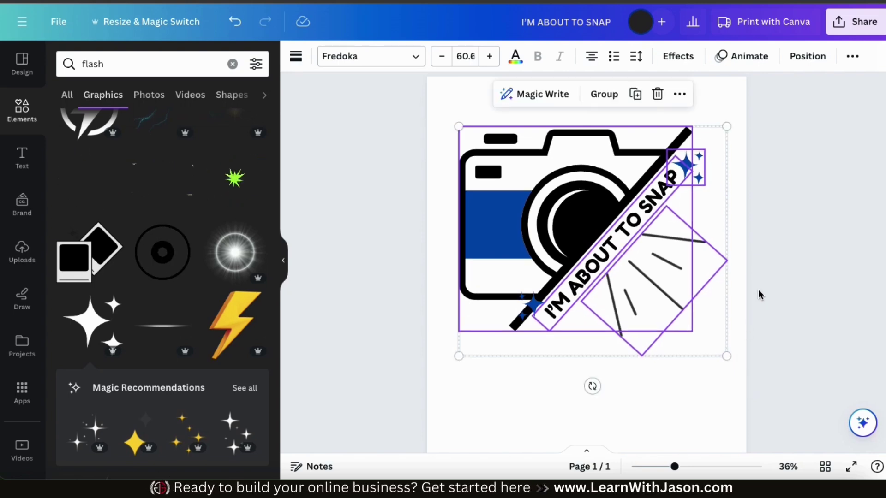
left_click(740, 205)
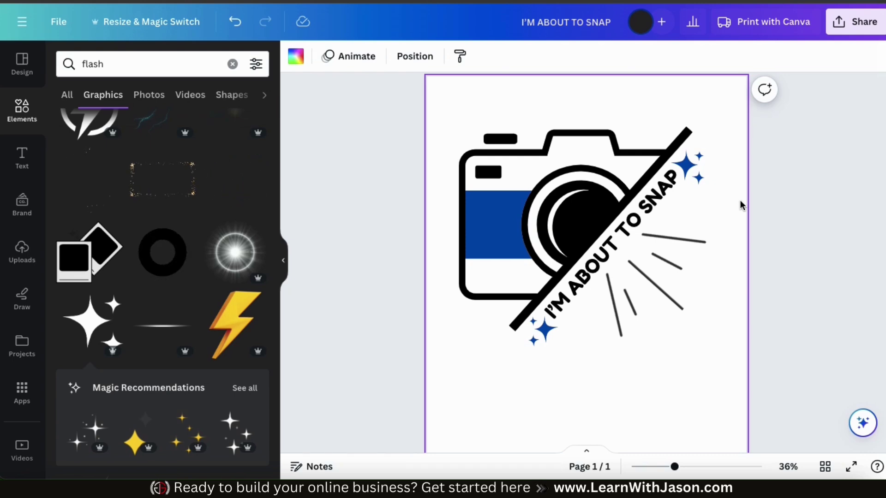
Step: Open the T-shirt print options for the design and set the shirt colour to White
left_click(774, 28)
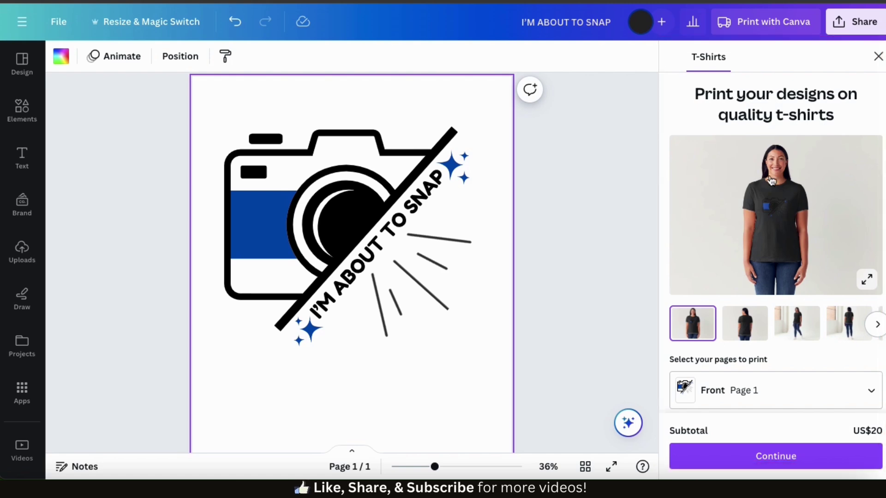
scroll(763, 318, "down", 4)
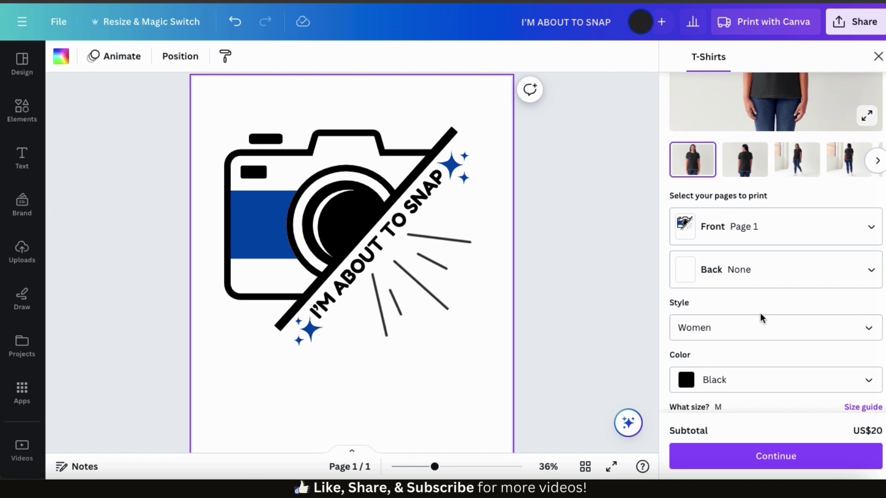
scroll(760, 313, "down", 1)
left_click(753, 360)
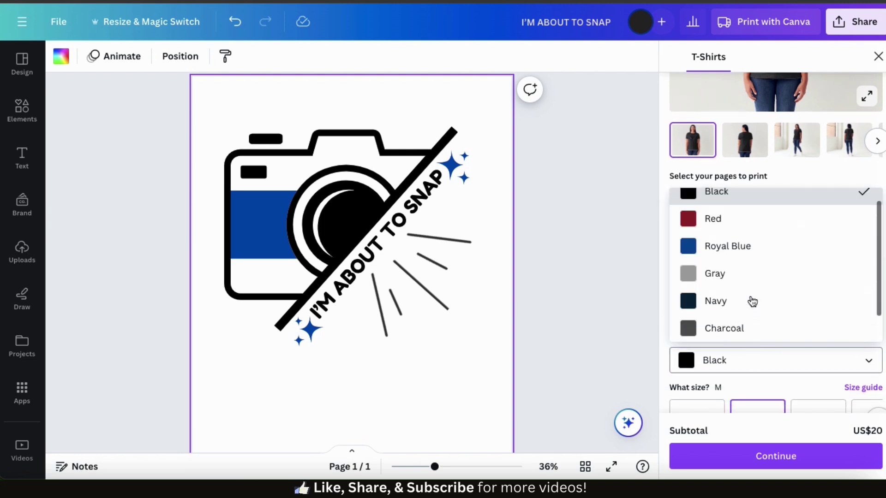
scroll(751, 286, "down", 1)
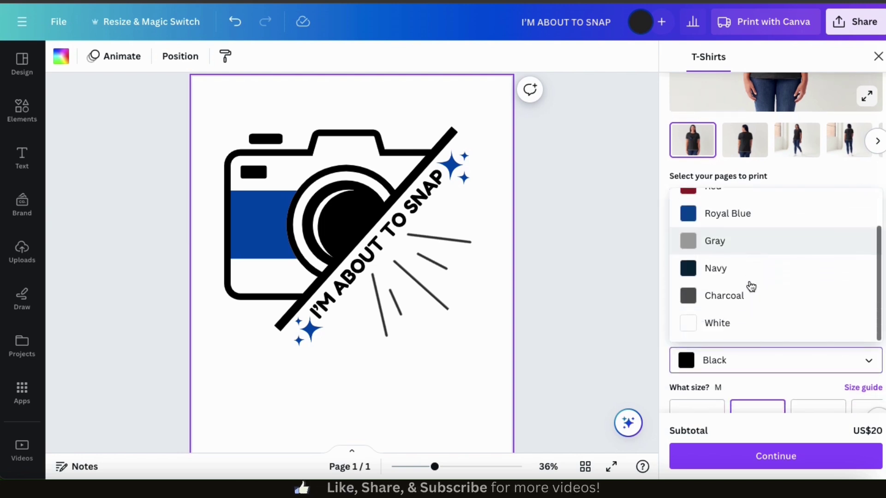
left_click(740, 325)
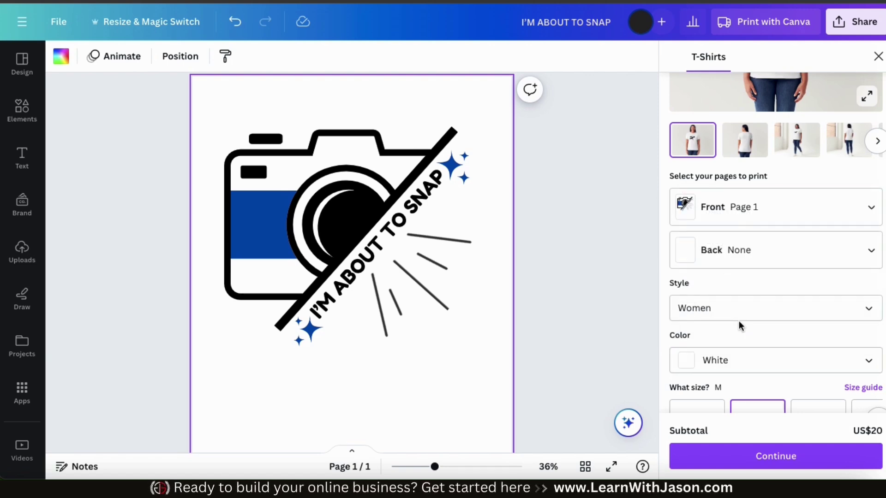
Step: Enlarge the T-shirt mockup and view the full-length front preview of the model wearing the design
scroll(745, 274, "up", 2)
scroll(750, 268, "up", 3)
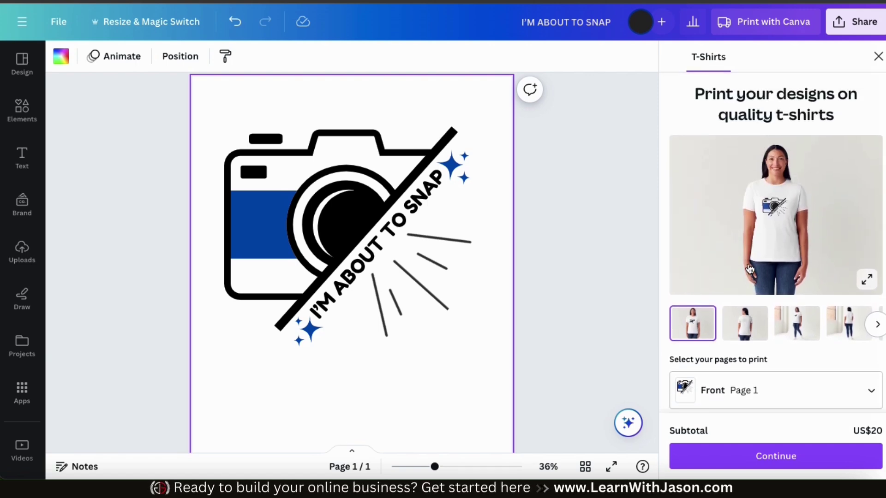
left_click(873, 282)
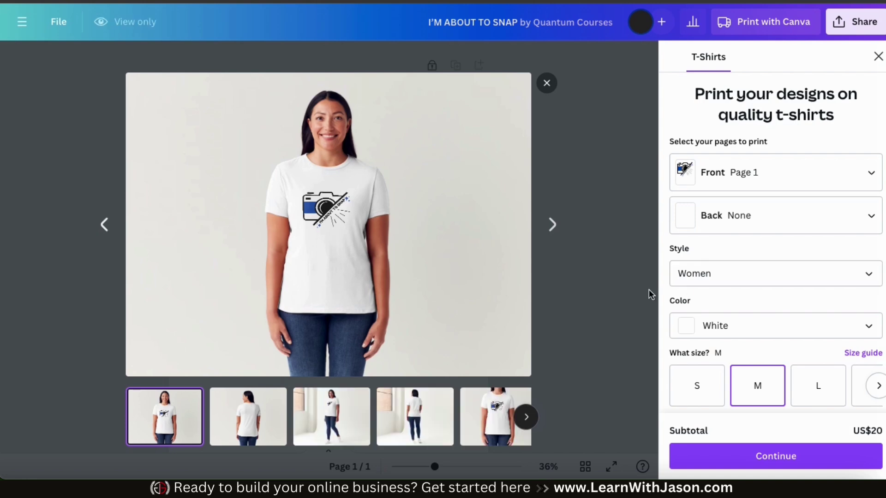
left_click(341, 416)
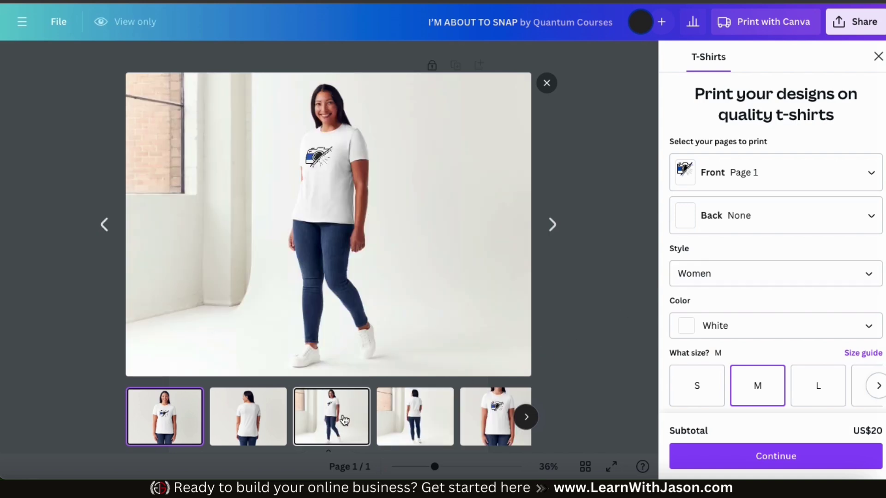
Step: View the close-up front mockup of the white T-shirt, and close both the enlarged preview and the print options
left_click(486, 409)
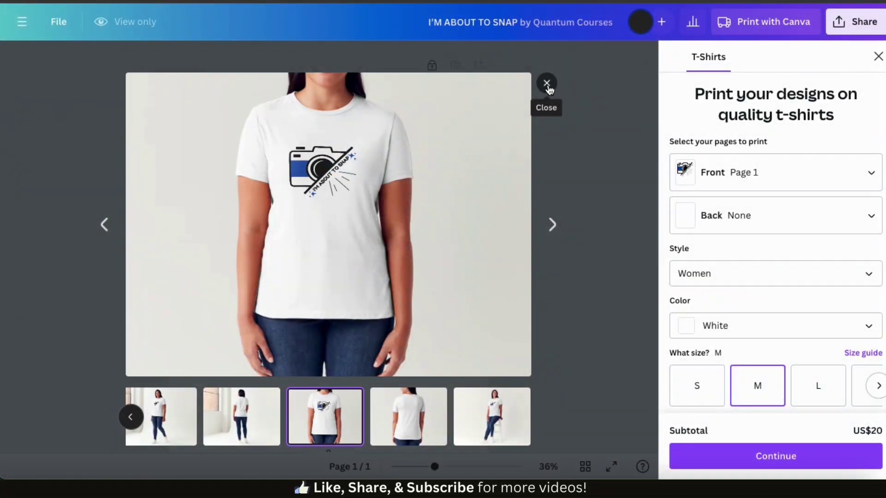
left_click(547, 83)
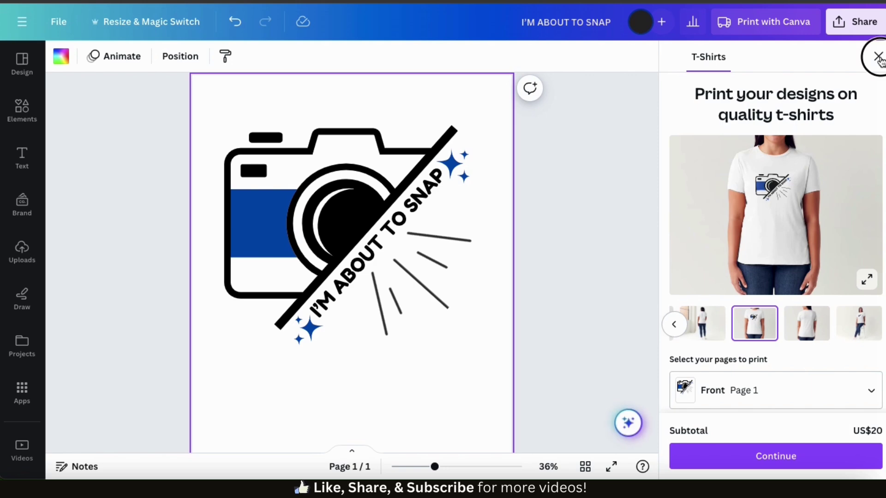
left_click(878, 56)
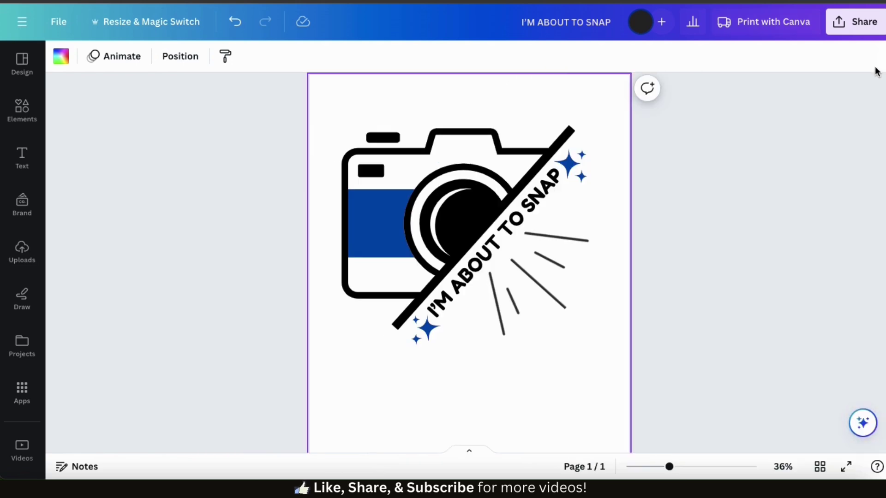
Step: Add a blank page to the document and move it ahead of the camera design page
left_click(619, 89)
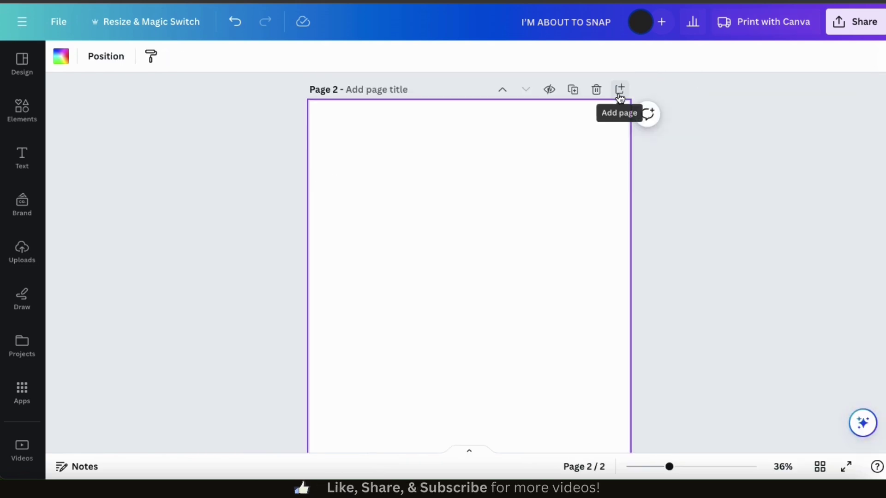
left_click(504, 91)
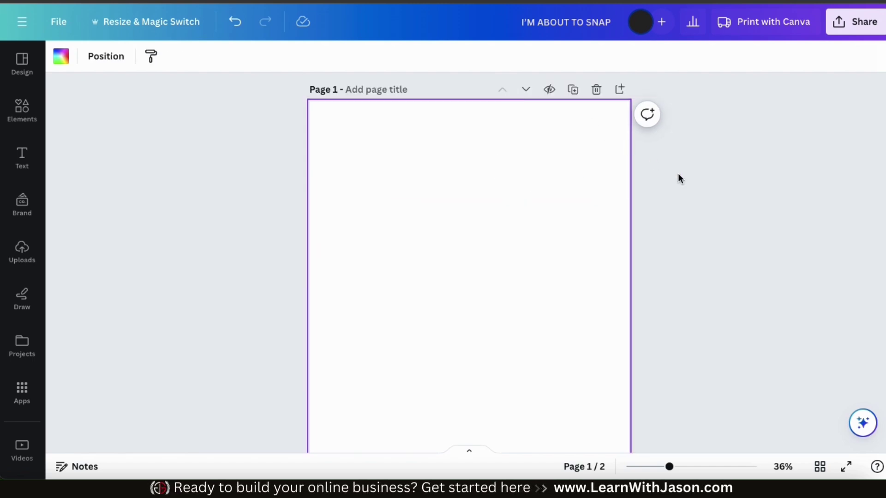
scroll(686, 185, "down", 2)
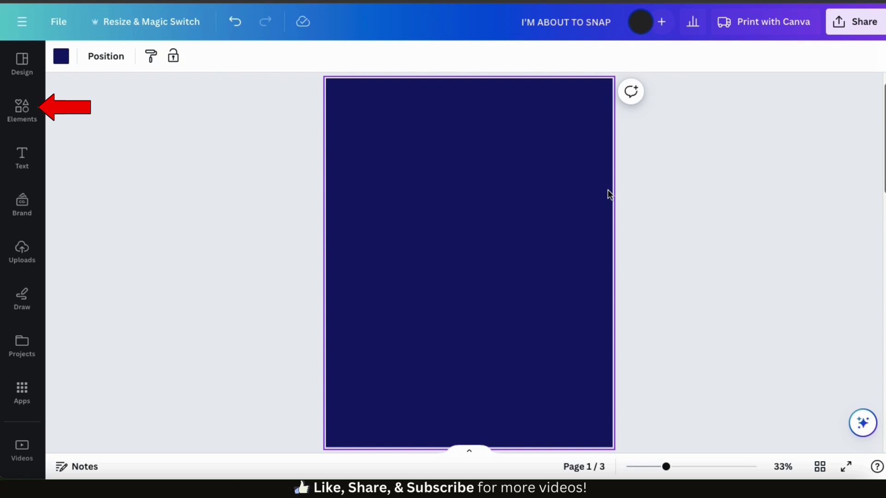
Step: Add a rounded square from the full shapes collection to the navy page
left_click(33, 112)
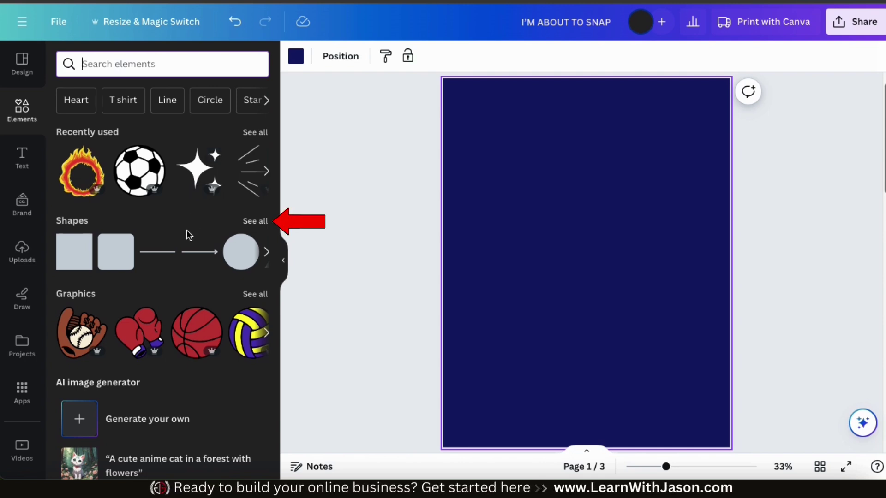
left_click(268, 227)
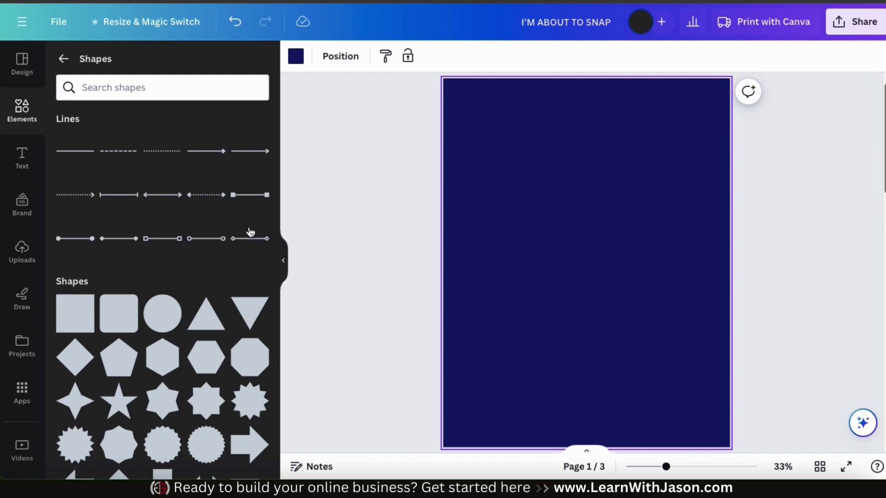
scroll(250, 231, "down", 3)
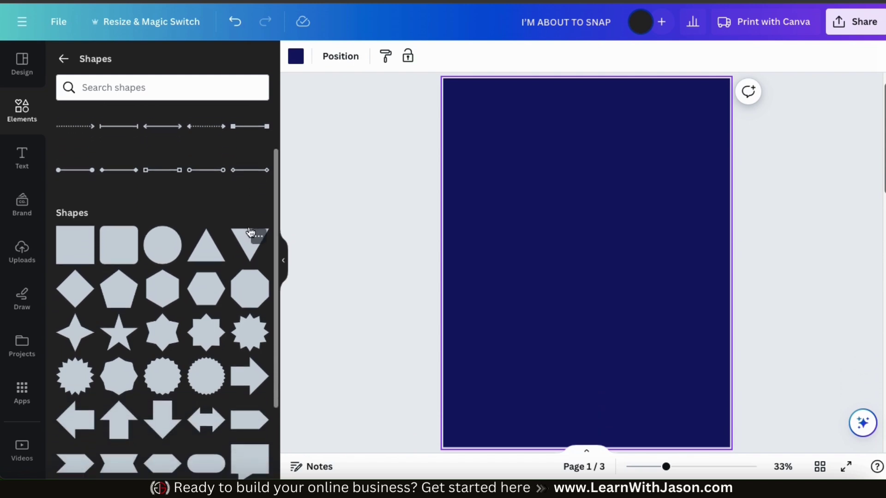
scroll(211, 238, "down", 2)
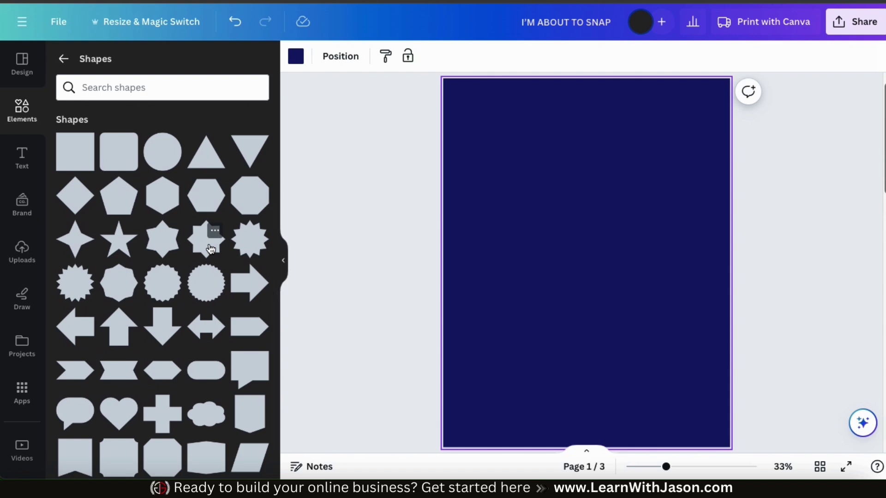
left_click(125, 161)
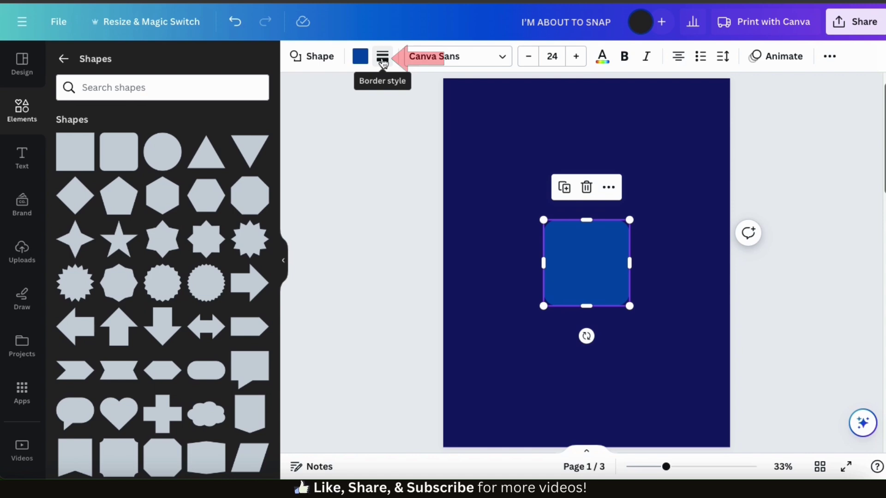
Step: Give the rounded square a solid border of weight 19 with corner rounding 50, and move it toward the page's upper left
left_click(383, 59)
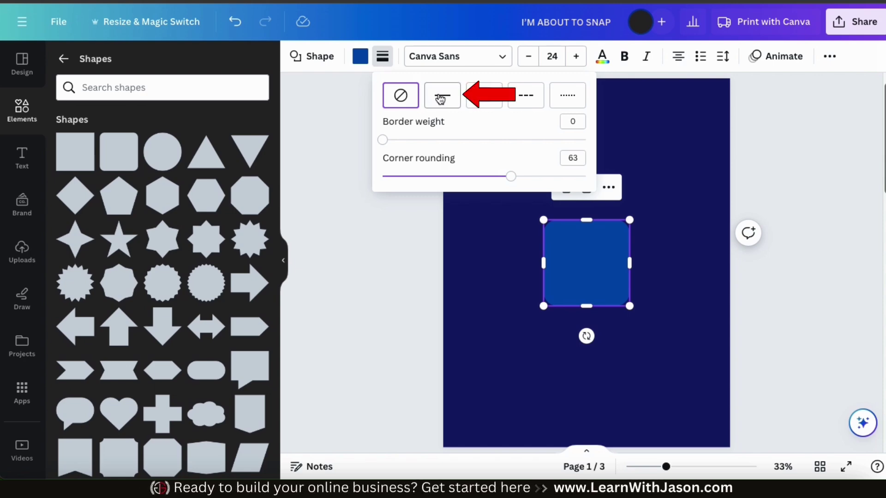
left_click(441, 97)
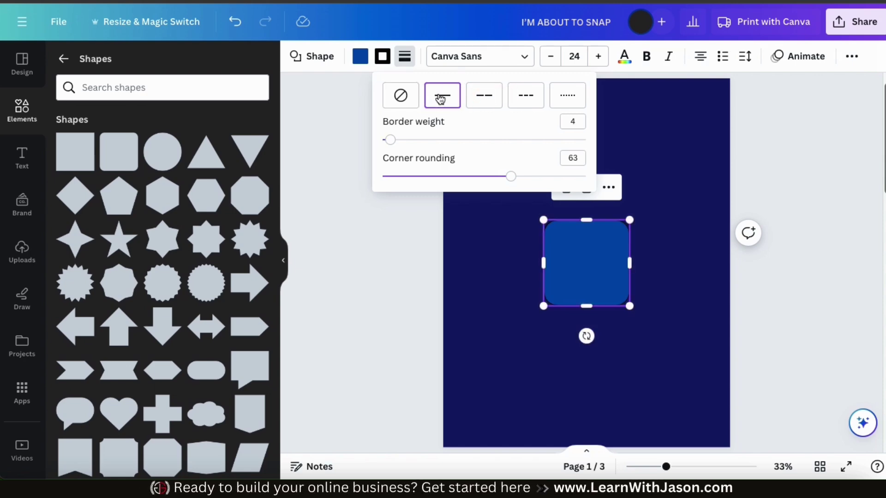
left_click_drag(393, 143, 422, 146)
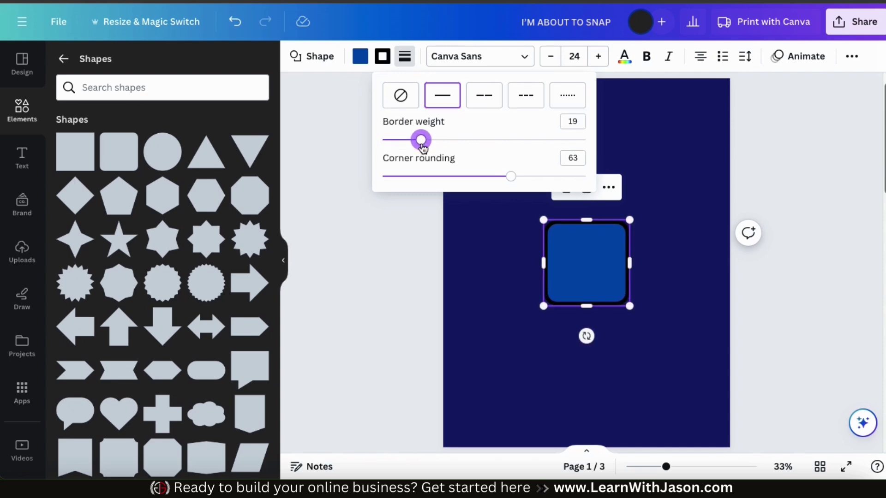
left_click_drag(511, 177, 484, 175)
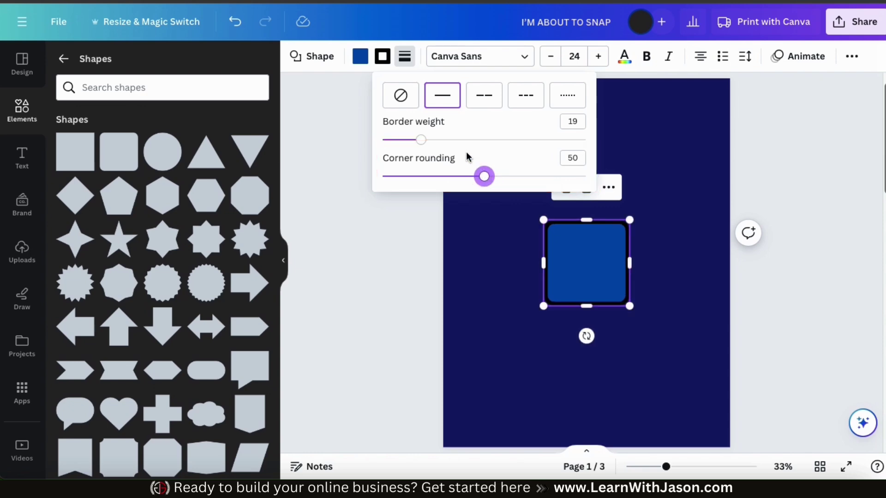
left_click(523, 260)
left_click_drag(558, 255, 495, 195)
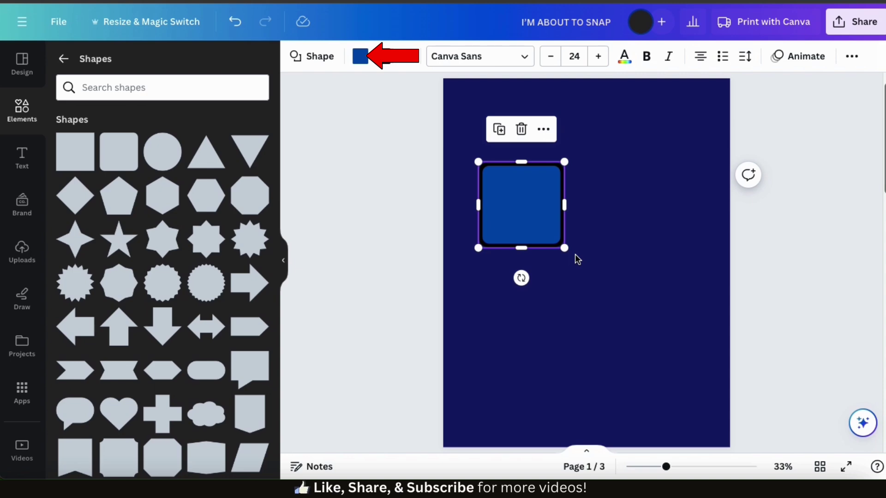
Step: Remove the rounded square's fill colour and make its border white
left_click(361, 59)
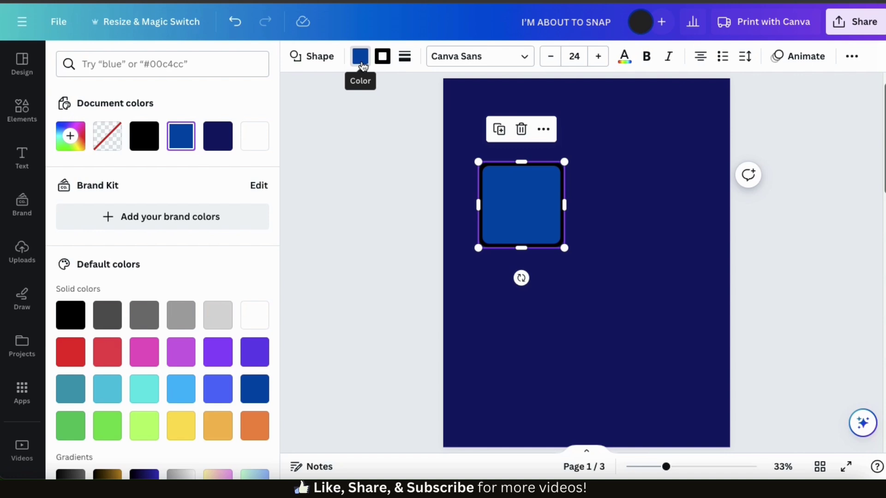
left_click(108, 135)
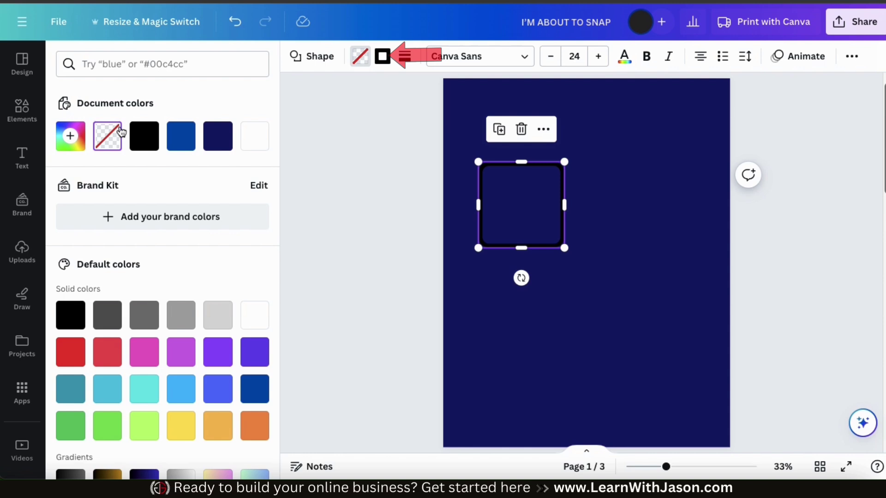
left_click(384, 65)
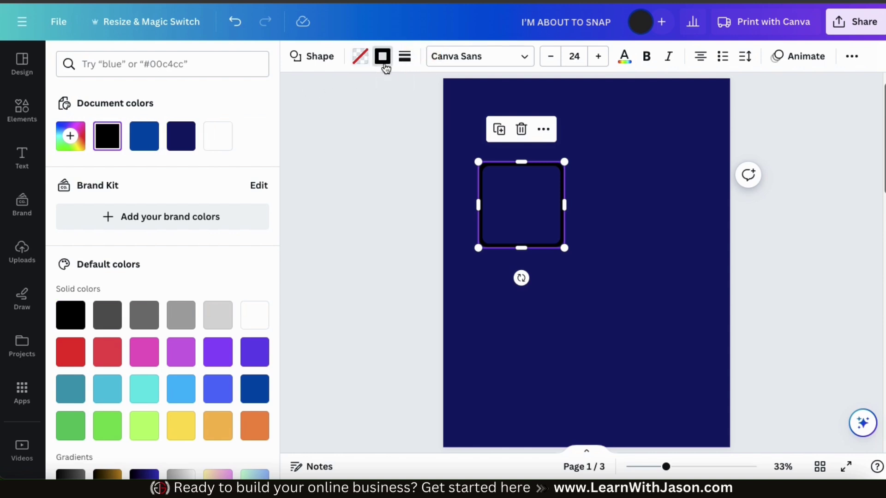
left_click(224, 143)
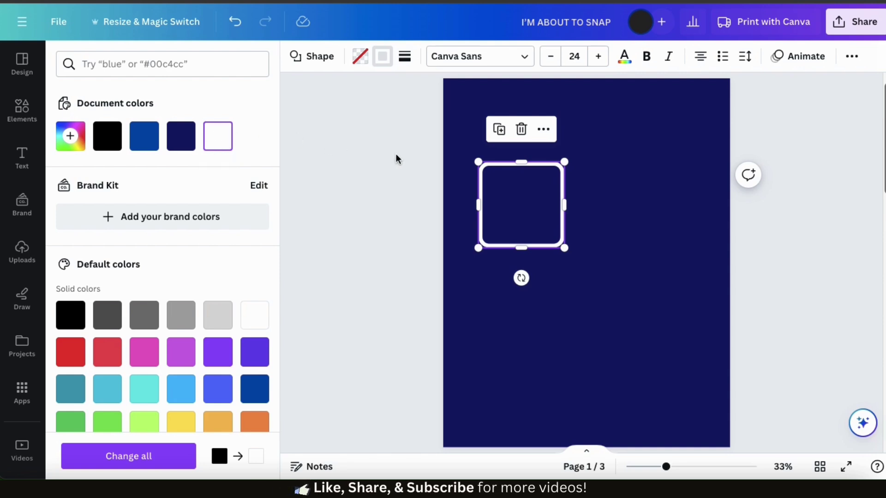
left_click(596, 181)
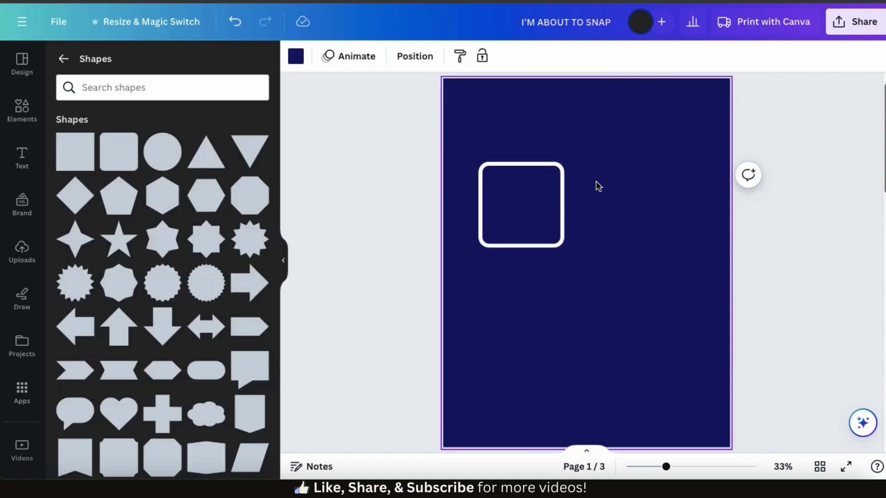
Step: Stretch the white outlined square slightly wider into a rounded rectangle
left_click(563, 167)
mouse_move(566, 160)
left_mouse_down()
mouse_move(581, 176)
mouse_move(546, 168)
mouse_move(574, 144)
mouse_move(579, 176)
mouse_move(564, 160)
mouse_move(571, 159)
left_mouse_up()
left_click(617, 196)
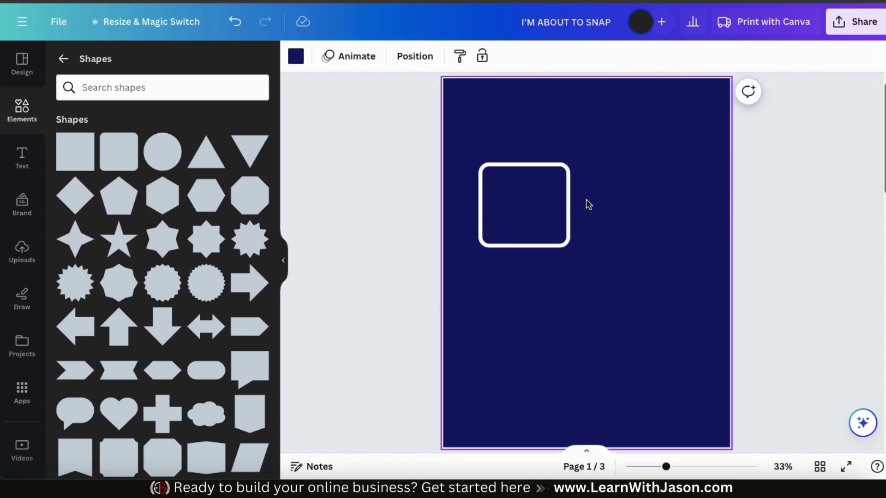
Step: Duplicate the white outlined box twice and line up the three boxes side by side across the upper part of the page
left_click(562, 203)
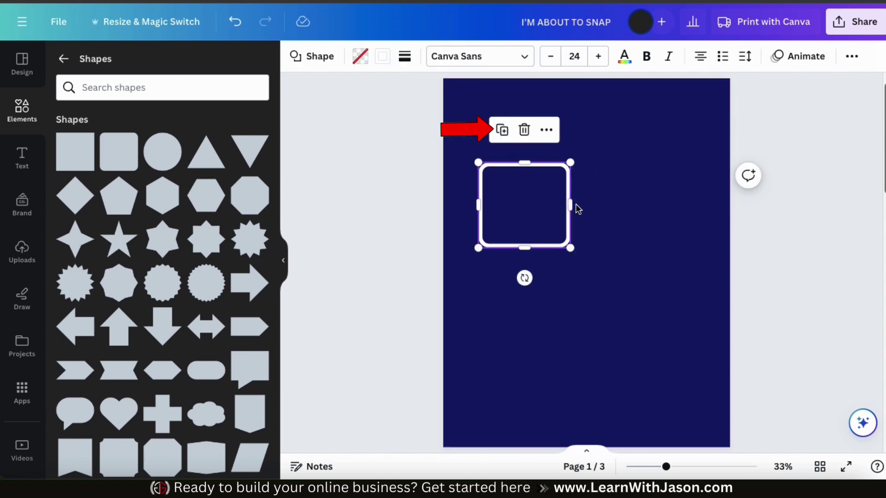
left_click(502, 130)
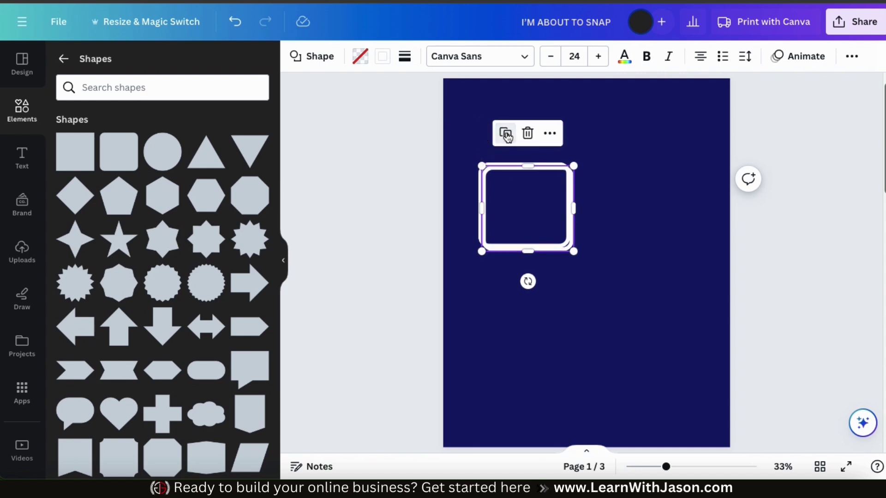
left_click(507, 134)
left_click_drag(528, 210, 661, 200)
left_click_drag(549, 199, 611, 170)
left_click_drag(503, 220, 473, 200)
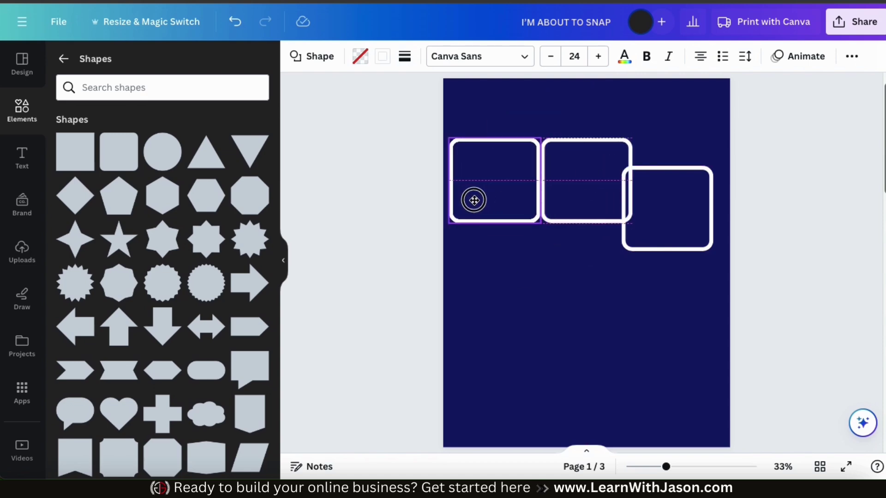
left_click_drag(663, 223, 674, 198)
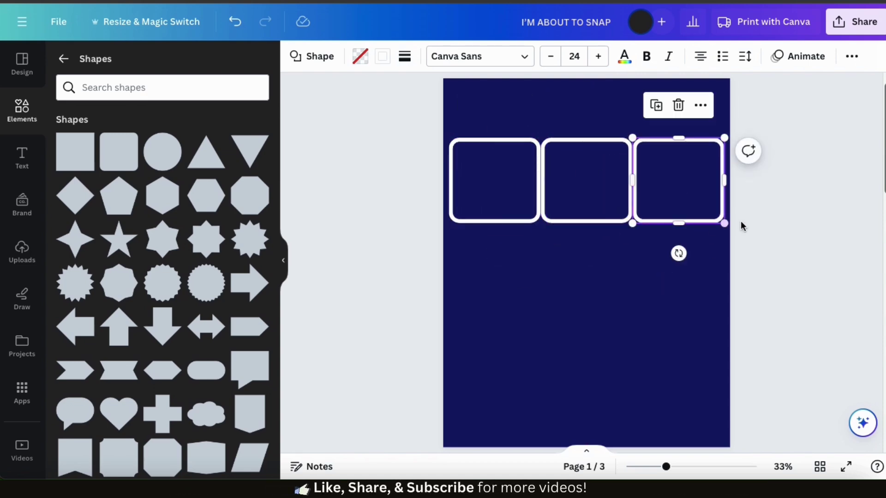
Step: Select all three outlined boxes together and scale them down slightly
left_click_drag(744, 222, 492, 181)
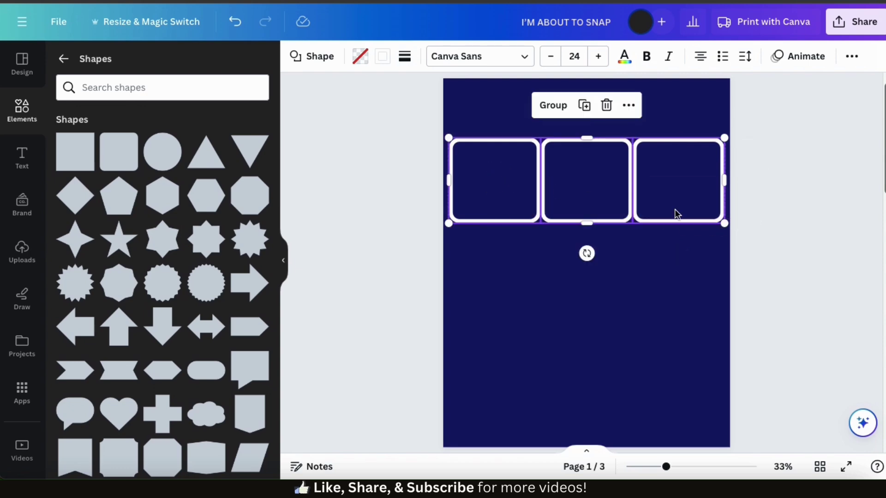
left_click_drag(725, 225, 706, 221)
left_click(698, 247)
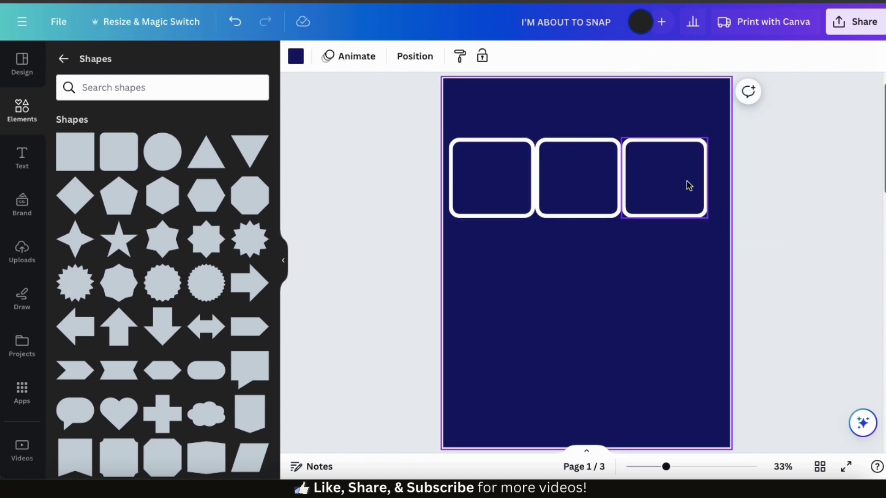
Step: Spread the three outlined boxes apart so they sit in an evenly spaced row across the page
left_click(674, 184)
left_click_drag(674, 184, 682, 184)
left_click_drag(563, 174, 573, 180)
left_click_drag(510, 181, 516, 181)
left_click(568, 279)
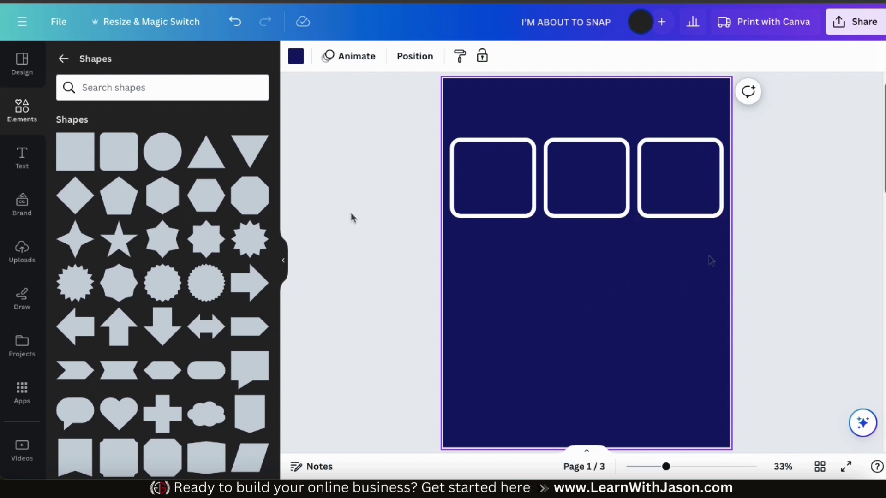
Step: Search the element graphics for "basketball hoop" and add the outlined rim-and-net graphic without a backboard to the page
left_click(62, 57)
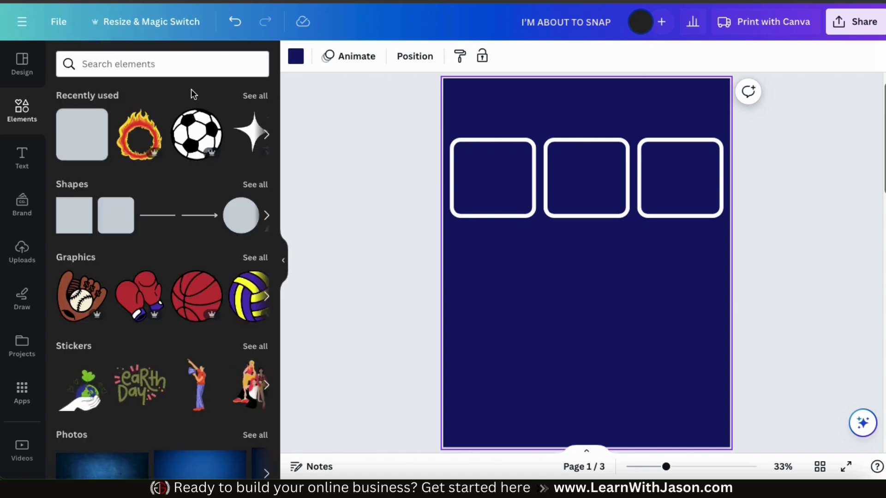
left_click(182, 69)
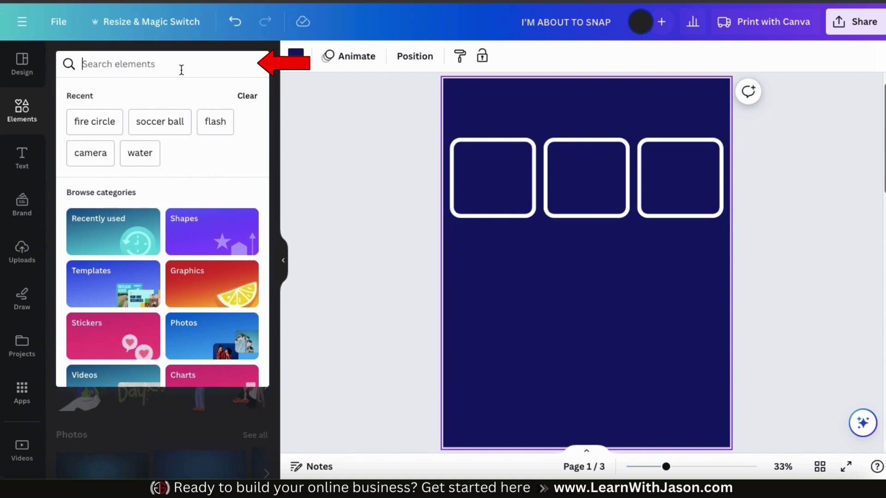
type("basketball hoop")
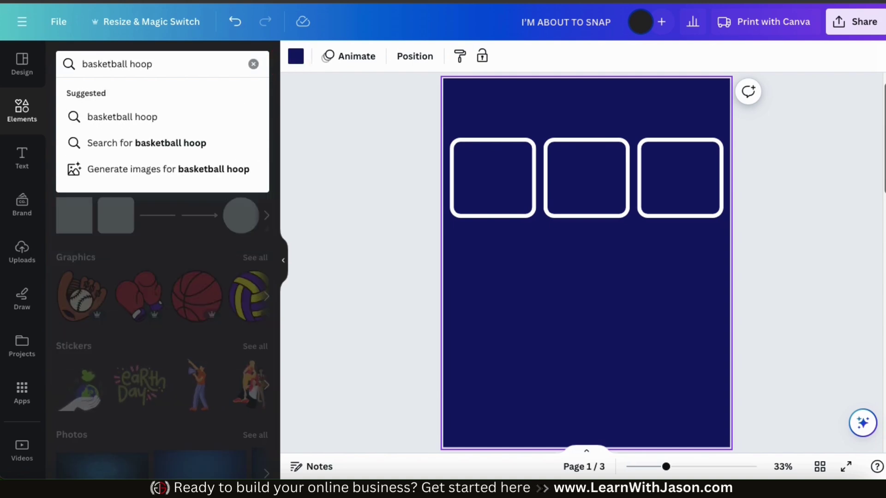
key("Return")
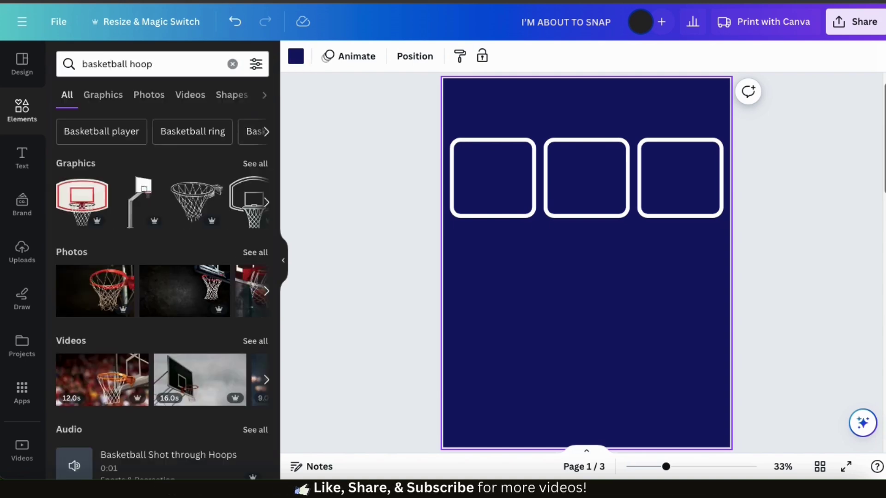
left_click(111, 100)
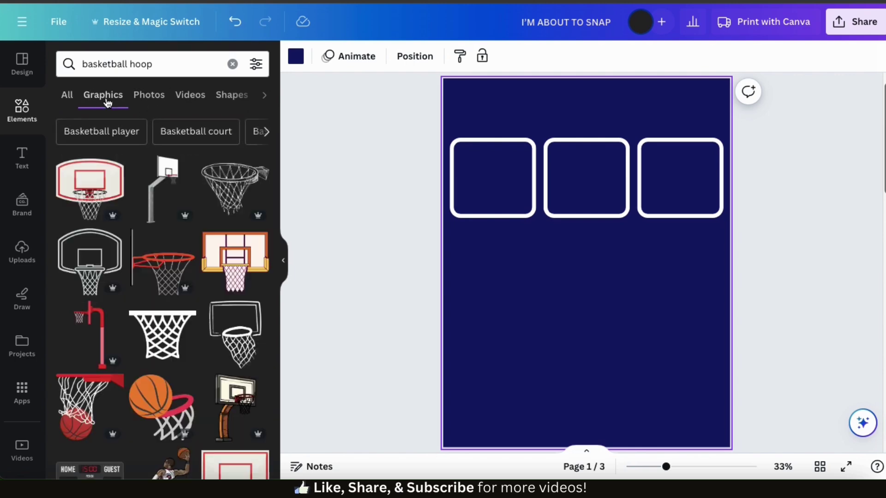
scroll(154, 175, "down", 6)
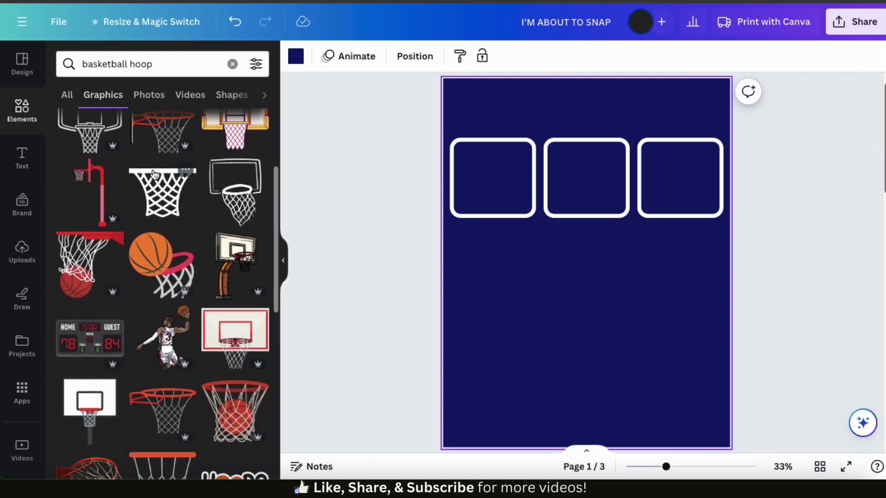
scroll(155, 175, "down", 4)
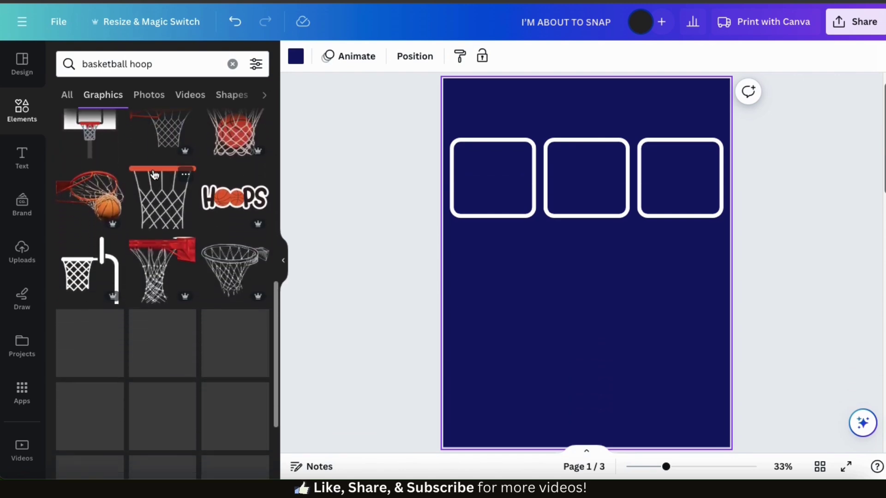
scroll(155, 174, "down", 5)
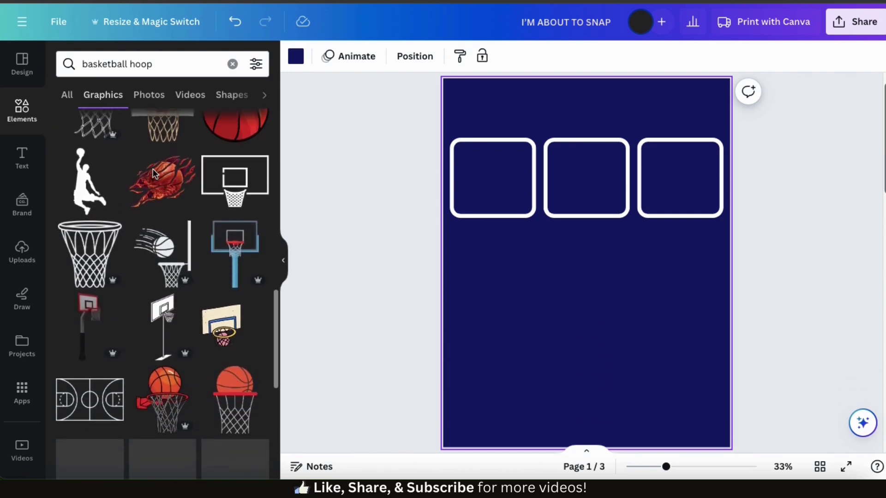
left_click(99, 239)
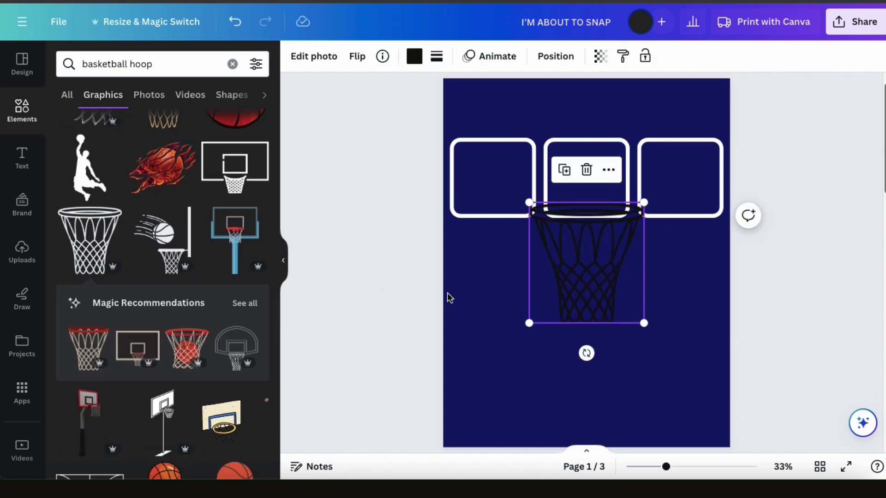
Step: Recolor the hoop graphic white, shrink it and center it inside the first outlined box
left_click(414, 56)
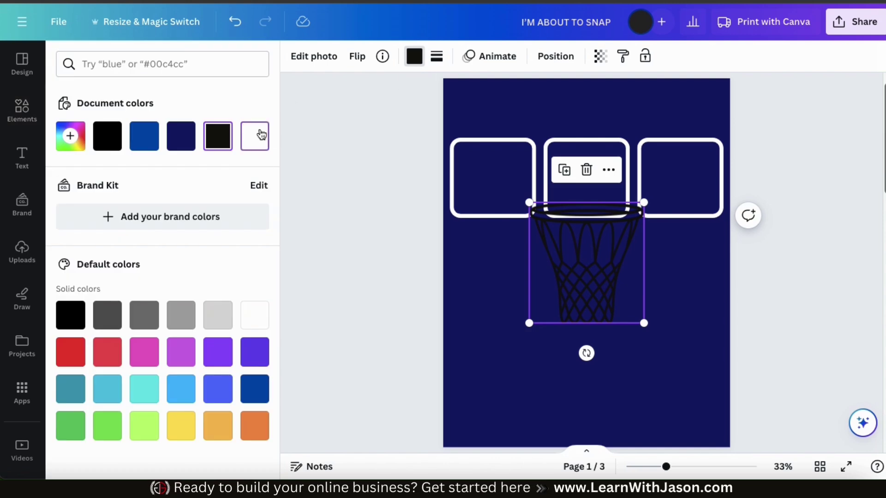
left_click(262, 135)
left_click_drag(641, 328, 508, 189)
mouse_move(526, 146)
left_mouse_down()
mouse_move(518, 143)
mouse_move(520, 150)
left_mouse_up()
left_click_drag(499, 180, 500, 177)
left_click(568, 296)
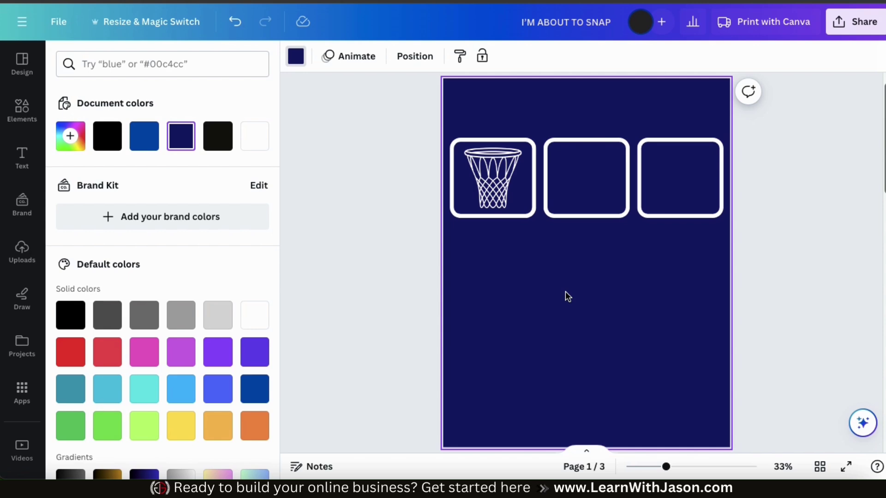
left_click(446, 273)
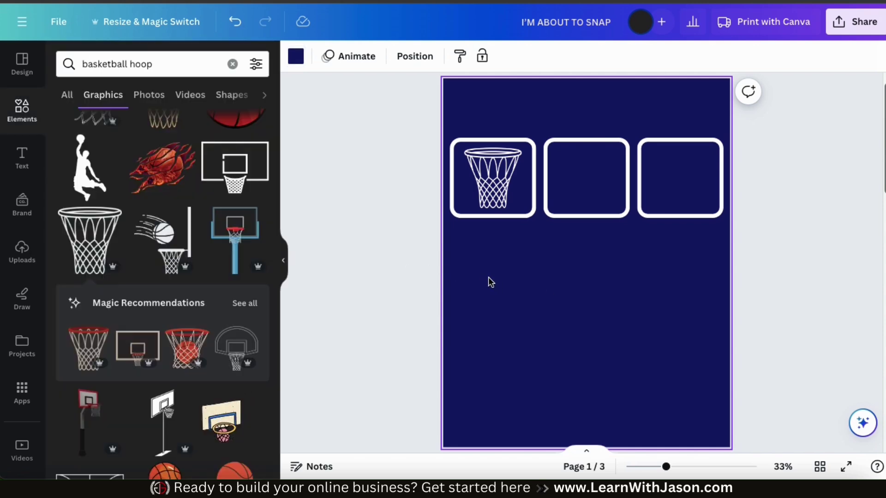
Step: Search the graphics for "basketball" and add a bold line-art basketball to the page
left_click(233, 65)
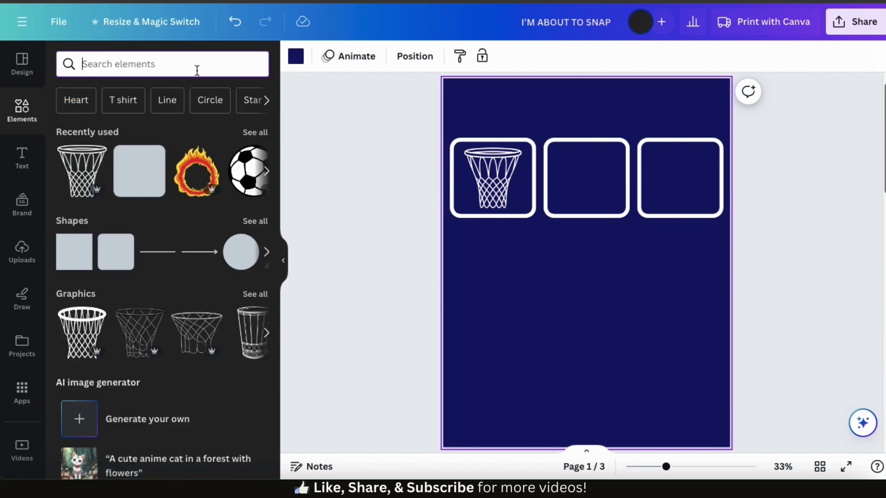
type("basketball")
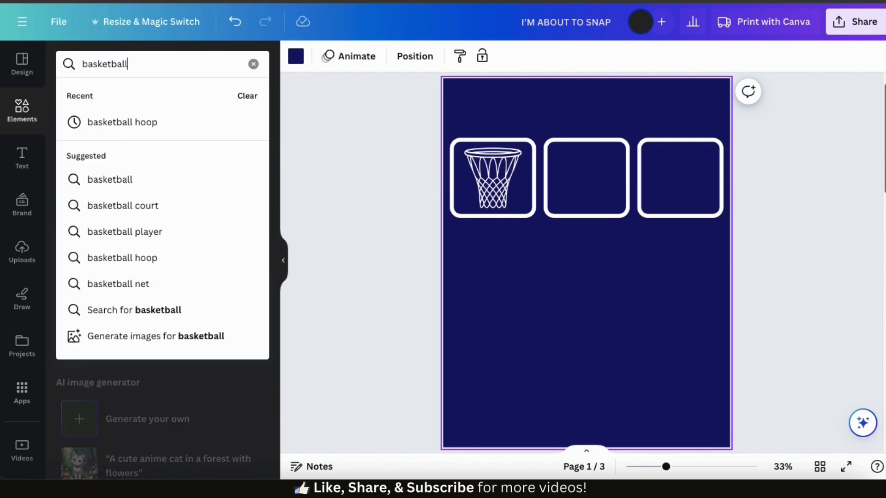
key("Return")
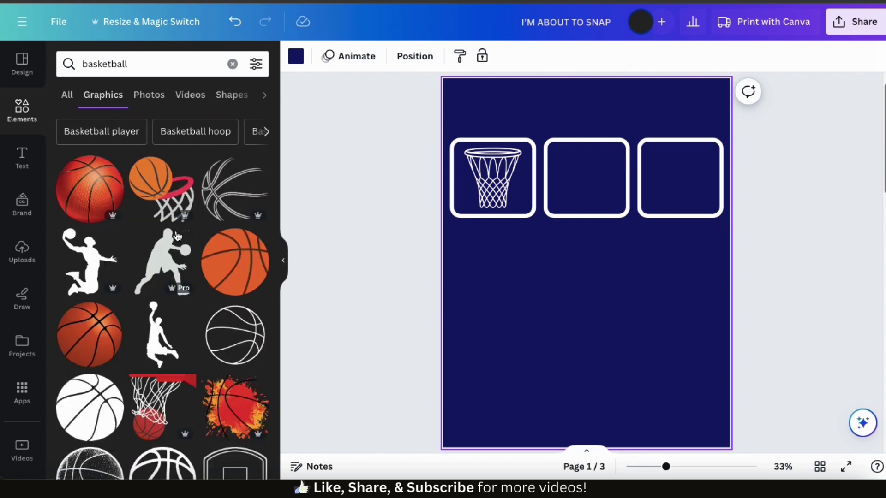
scroll(178, 236, "down", 3)
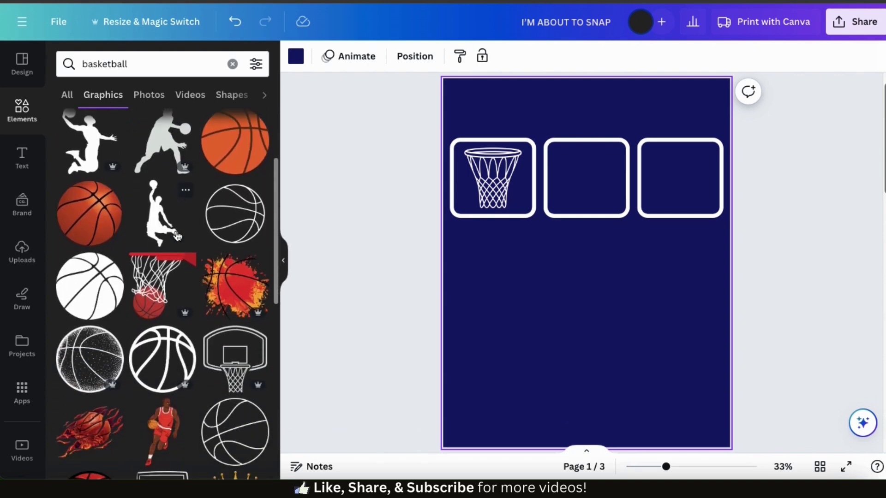
scroll(177, 236, "down", 10)
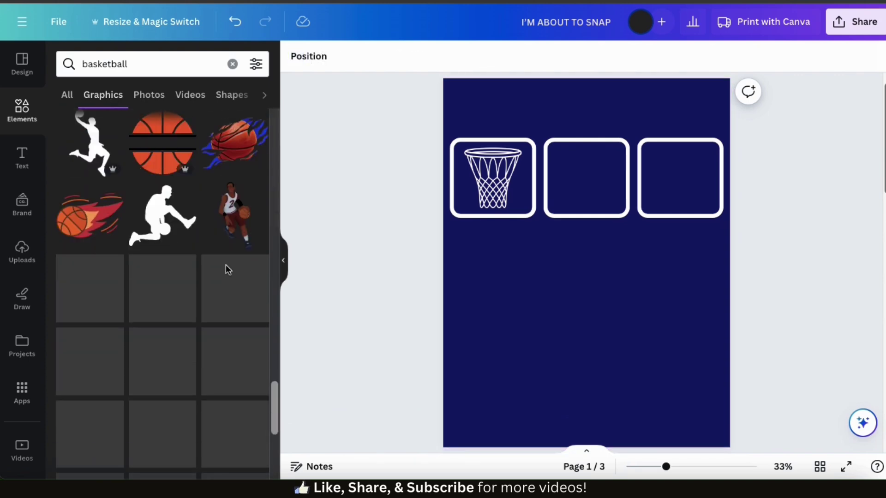
scroll(231, 290, "down", 1)
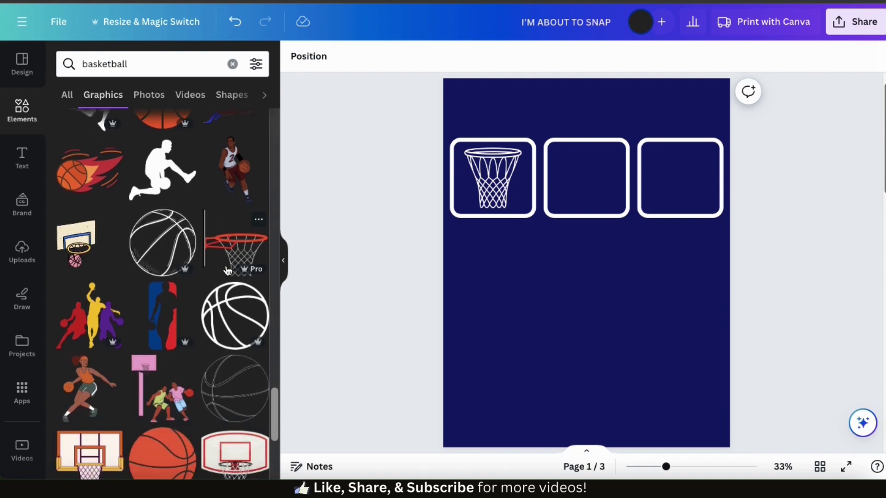
left_click(236, 314)
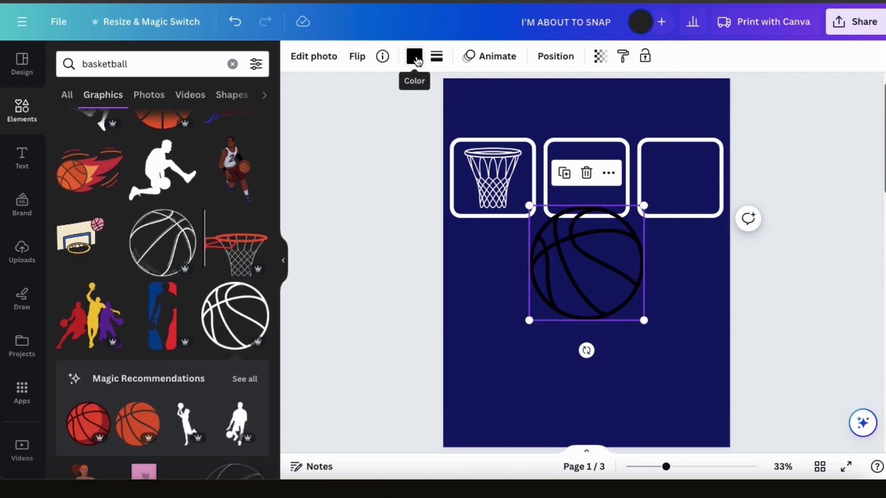
Step: Recolor the basketball graphic white and shrink it to fit centered inside the middle outlined box
left_click(414, 56)
left_click(218, 136)
left_click_drag(529, 320, 578, 195)
left_click(599, 250)
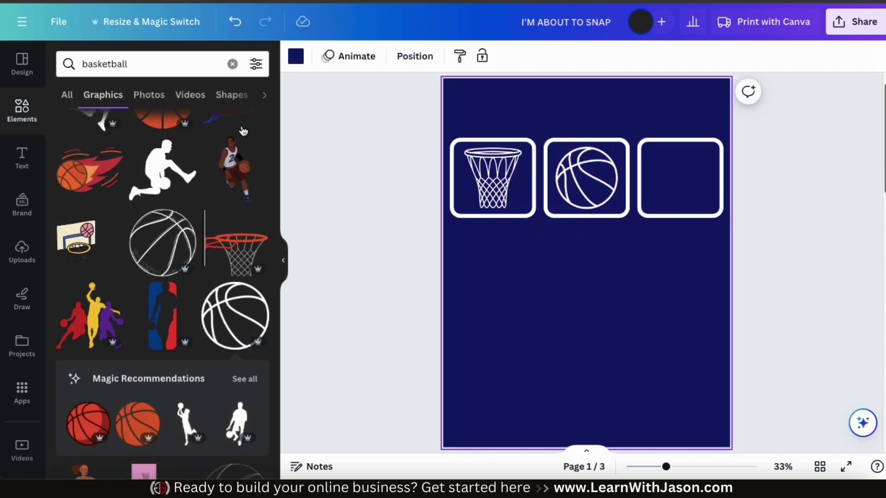
Step: Search the graphics for "basketball jersey" and add the plain outlined sleeveless jersey to the page
left_click(232, 64)
type("basketb")
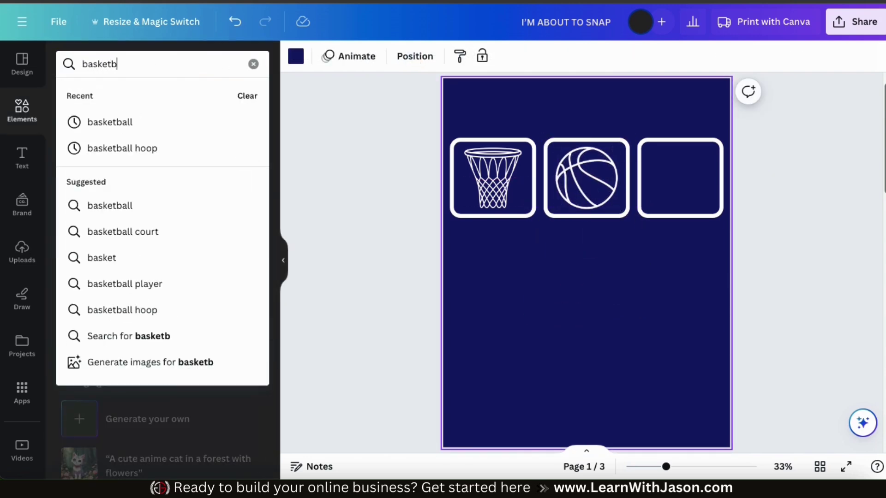
type("all jersey")
key("Return")
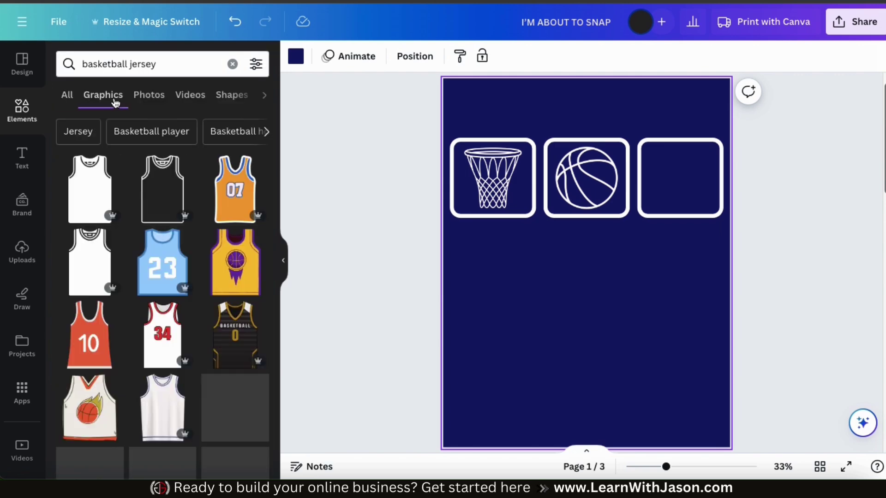
scroll(161, 190, "down", 6)
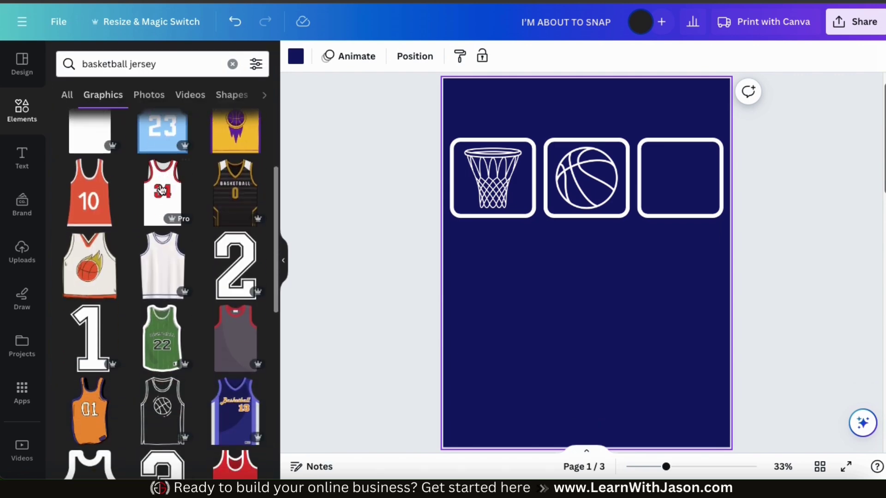
scroll(156, 194, "up", 6)
left_click(157, 194)
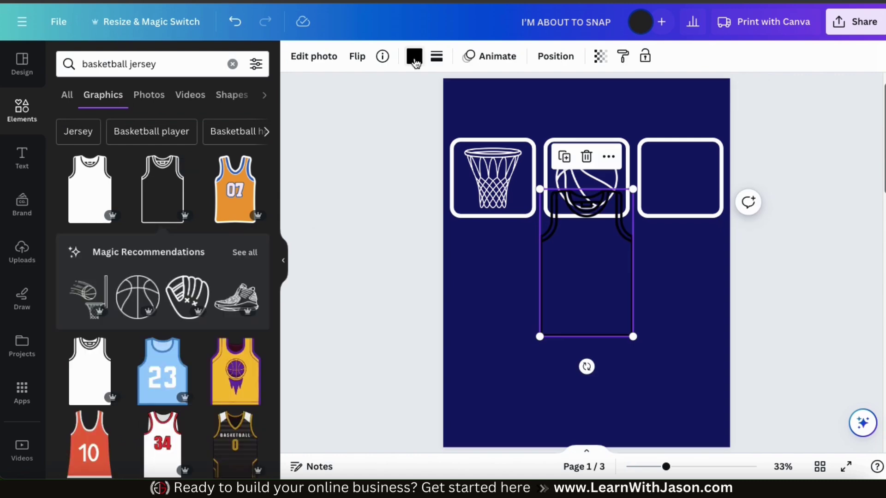
Step: Recolor the jersey graphic white and shrink it to fit centered inside the third outlined box
left_click(414, 57)
left_click(218, 137)
left_click_drag(540, 335, 678, 199)
left_click(679, 299)
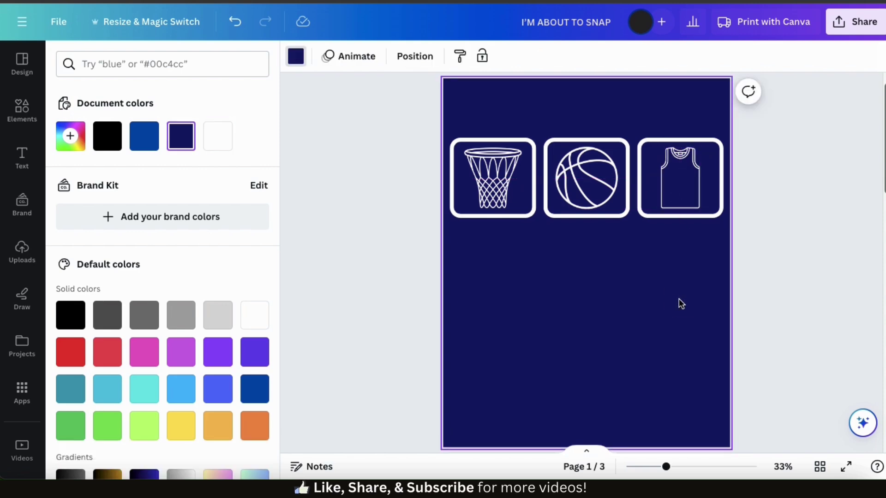
key("Escape")
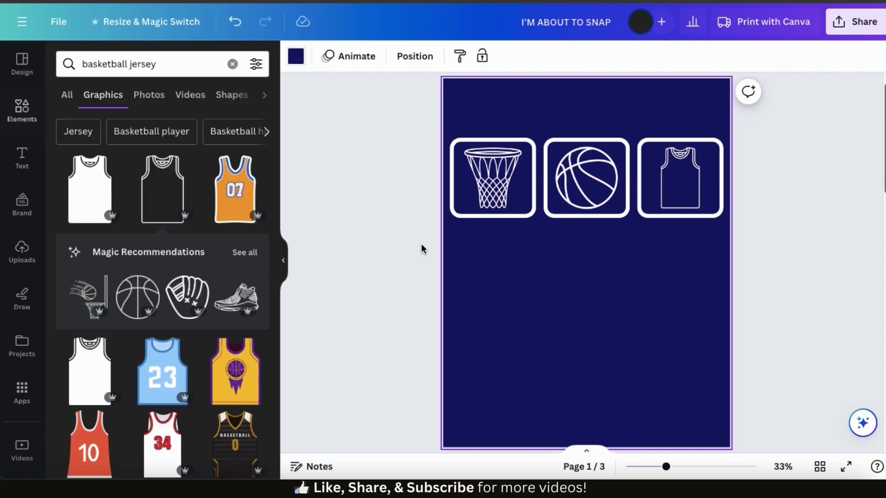
Step: Add the varsity-style number 1 graphic, shrink it onto the middle of the jersey and recolor it white
scroll(204, 242, "down", 6)
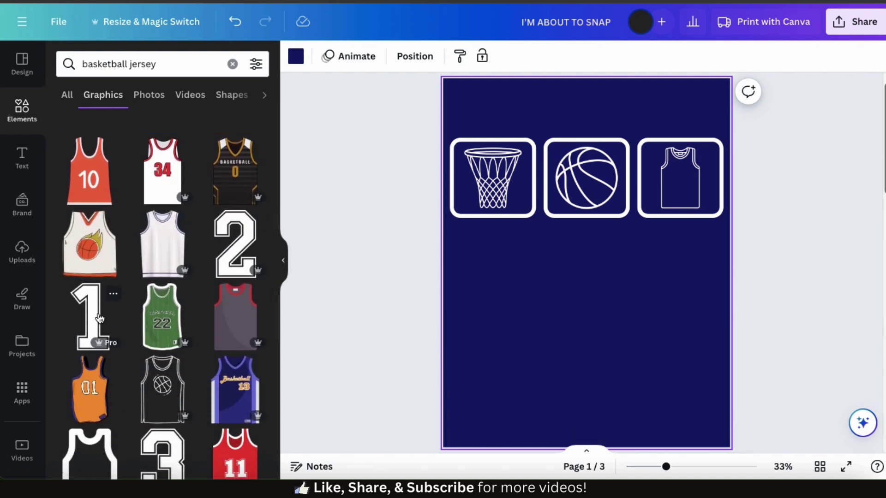
left_click(98, 319)
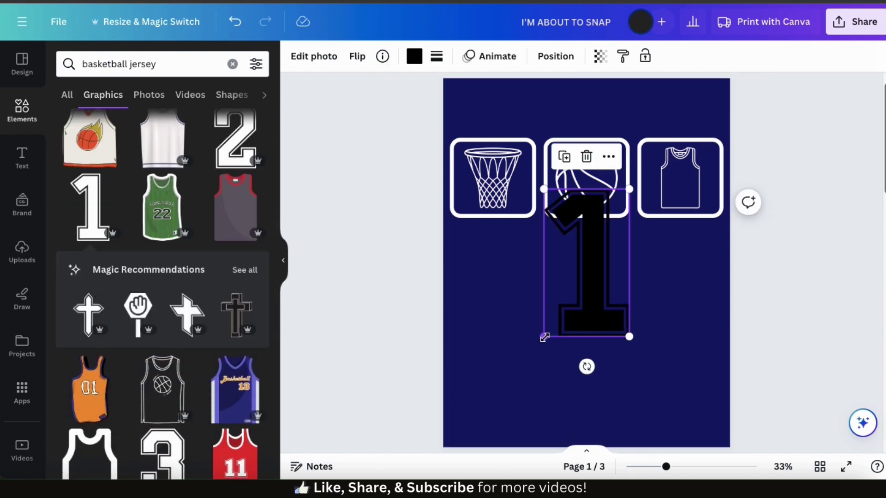
left_click_drag(545, 338, 680, 185)
left_click(415, 56)
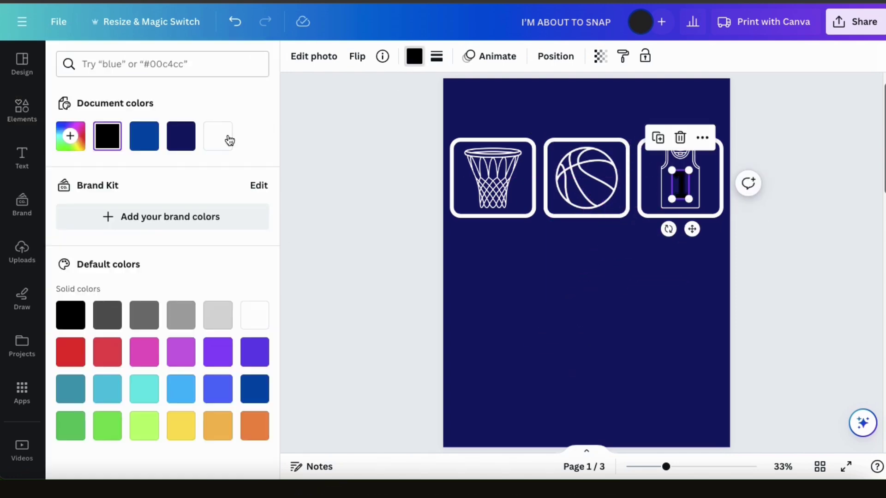
left_click(228, 138)
left_click(562, 276)
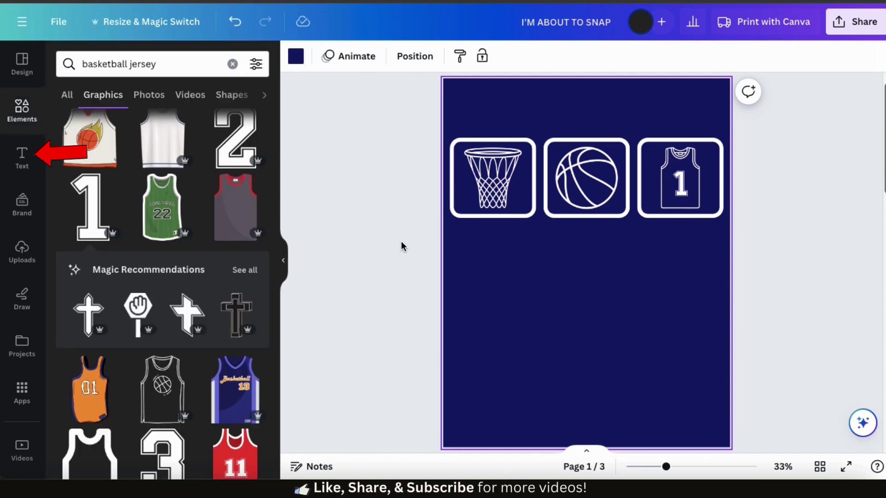
Step: Add a heading reading "SHOOT", scale it down to about size 67.5 and place it centered under the hoop box
left_click(22, 159)
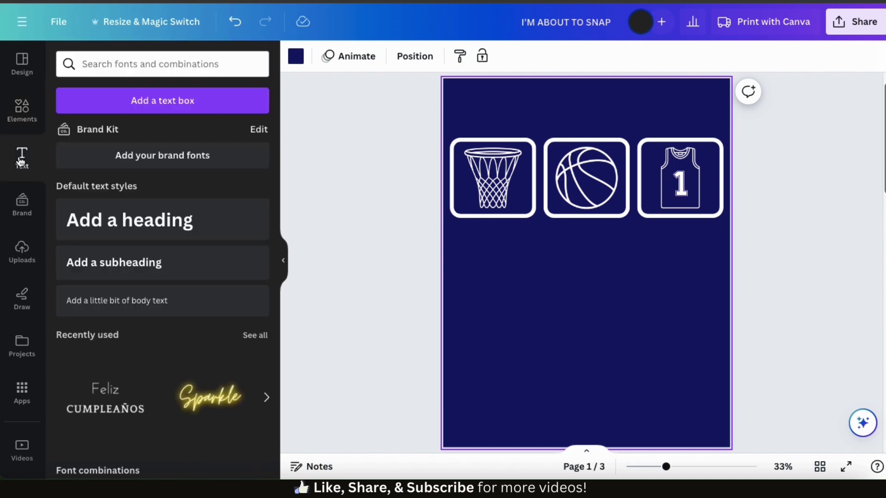
left_click(108, 233)
type("SHOOT")
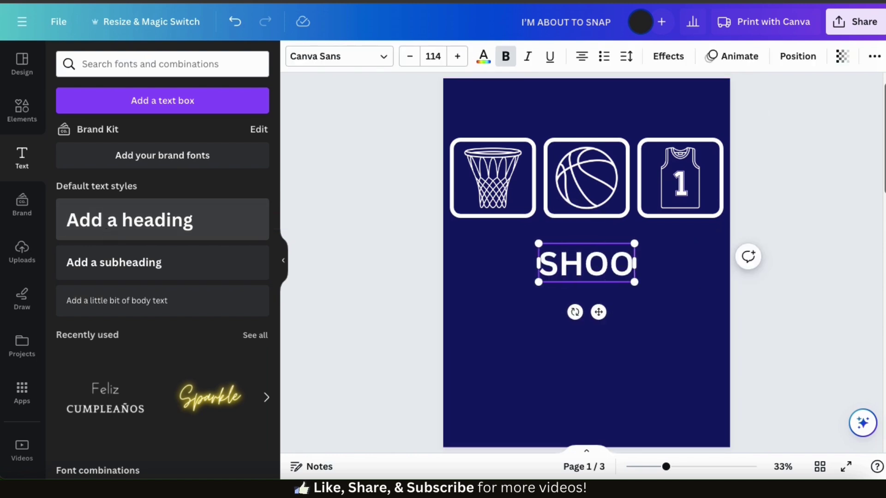
left_click_drag(645, 279, 506, 236)
left_click(610, 277)
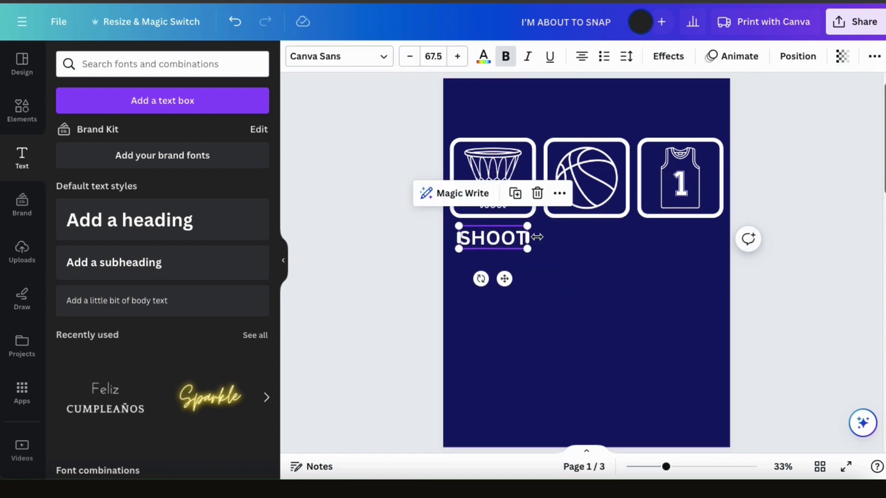
left_click(546, 245)
left_click(492, 241)
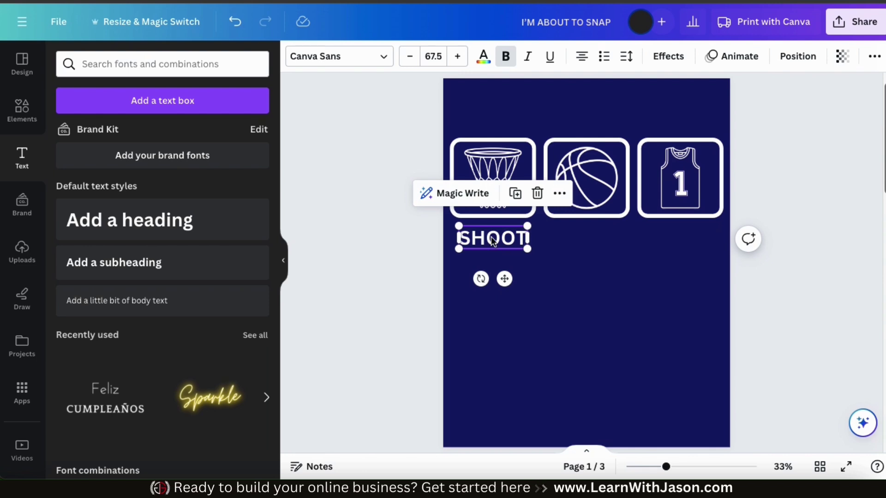
Step: Duplicate the "SHOOT" caption twice and center the copies under the basketball and jersey boxes, aligned with the original
left_click(519, 197)
left_click(519, 197)
left_click_drag(500, 248, 588, 245)
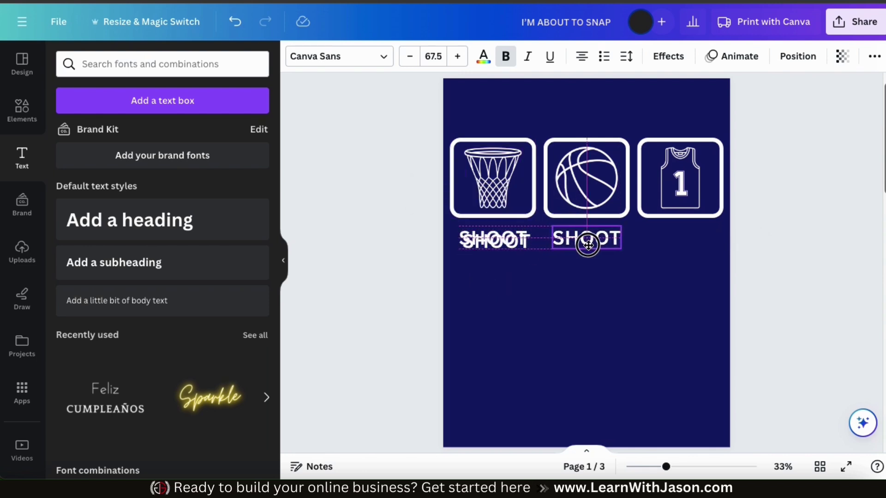
left_click_drag(493, 242, 688, 241)
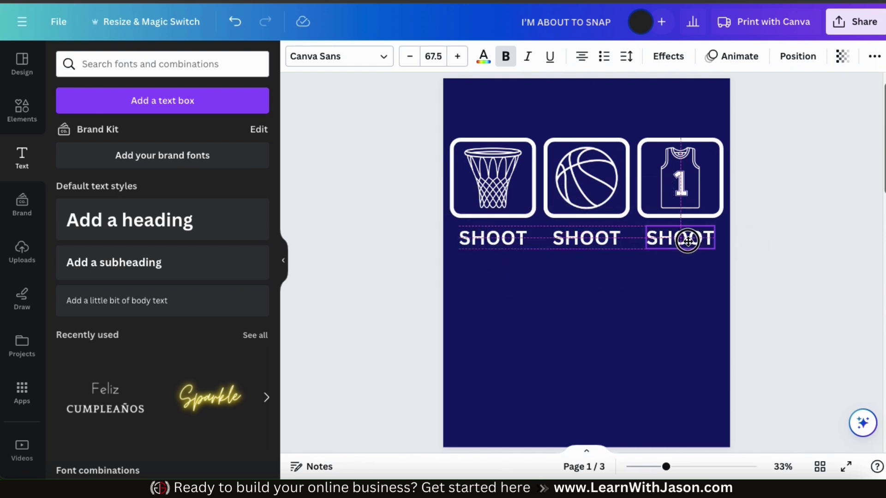
left_click_drag(687, 241, 688, 239)
Step: Change the caption under the basketball to "DRIBBLE" and the one under the jersey to "PASS"
double_click(596, 240)
type("DRIBBLE")
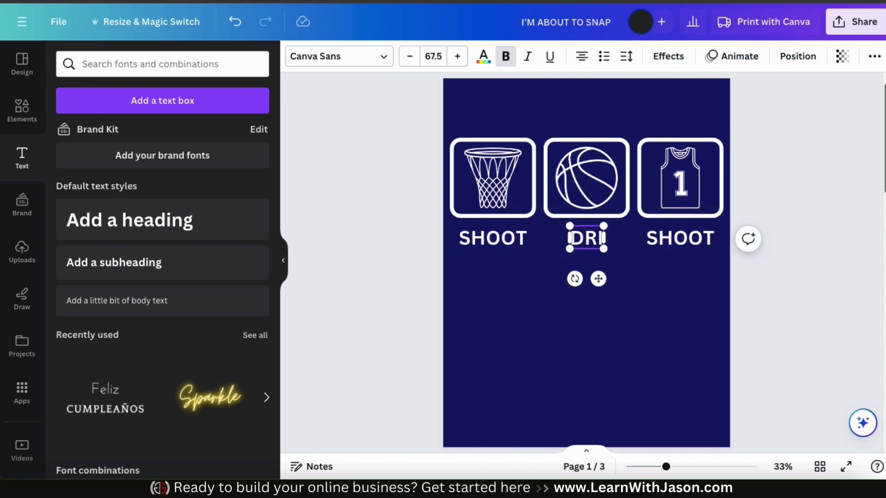
left_click(687, 239)
double_click(687, 239)
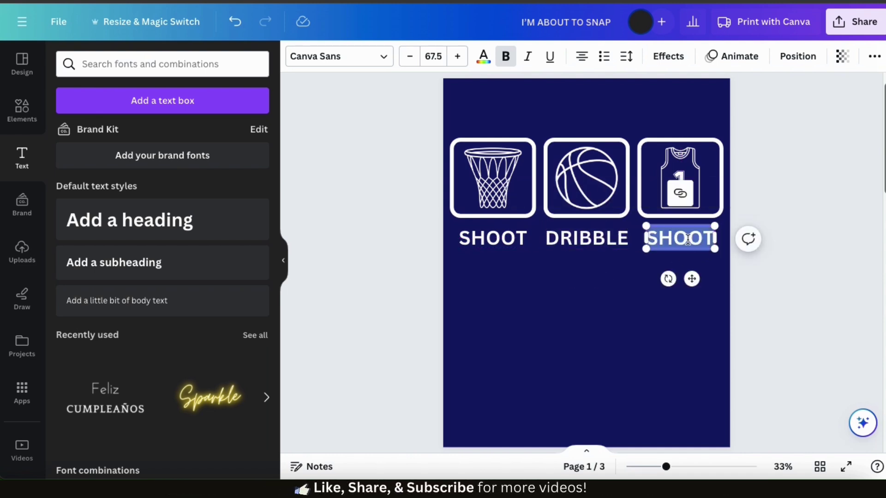
type("PASS")
left_click(614, 317)
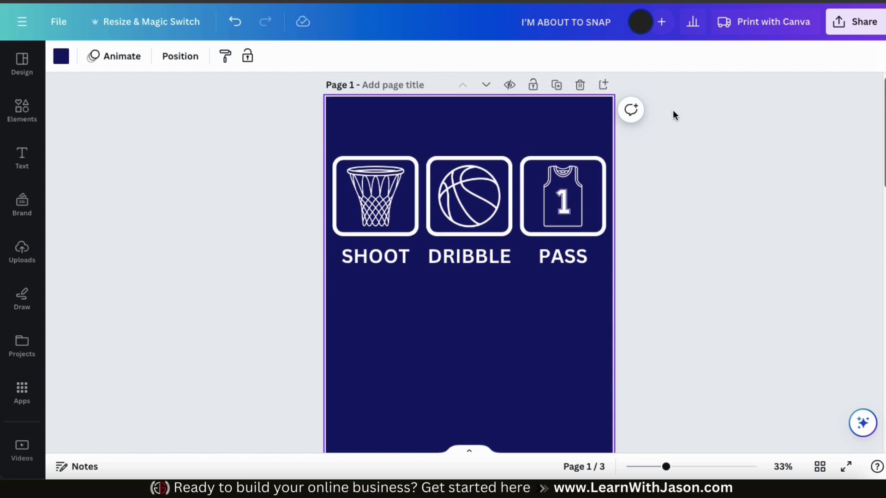
Step: Add a new blank page, move it up to the first position and give it a white background
left_click(604, 86)
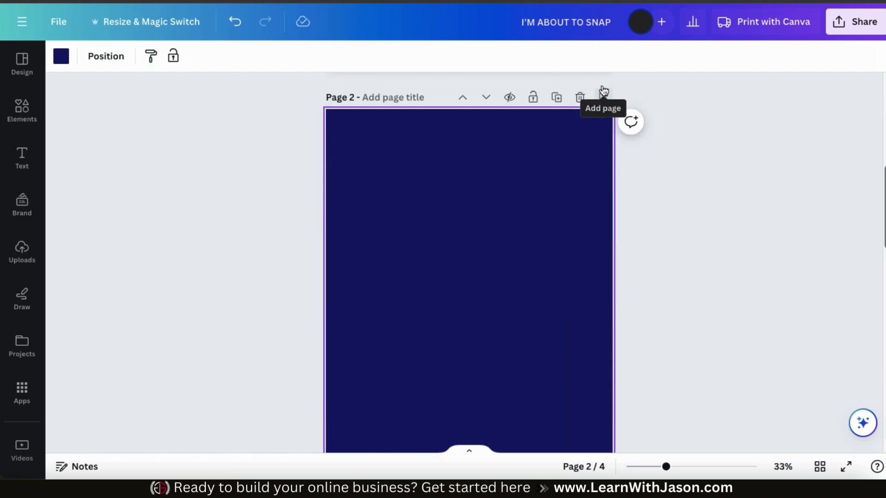
left_click(468, 108)
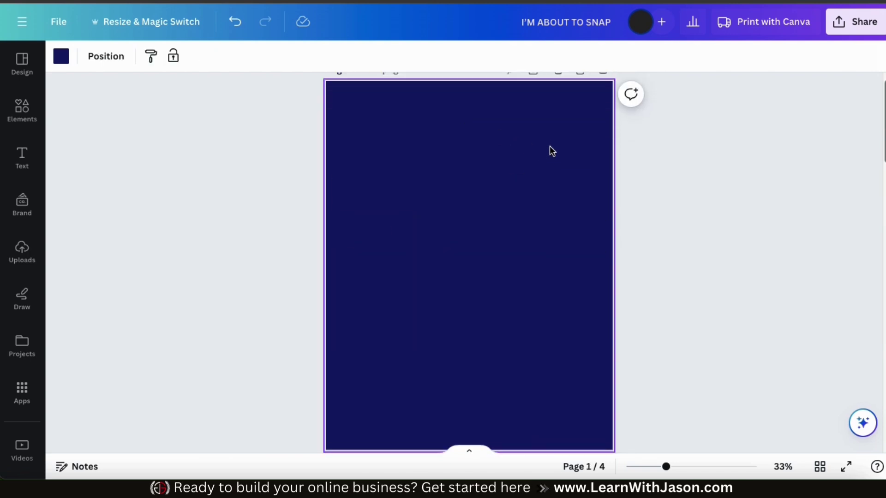
left_click(60, 57)
left_click(220, 137)
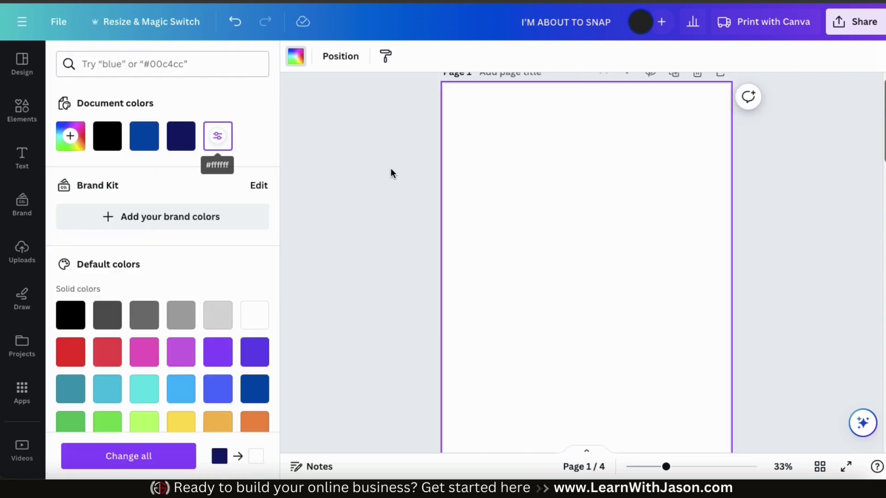
left_click(417, 182)
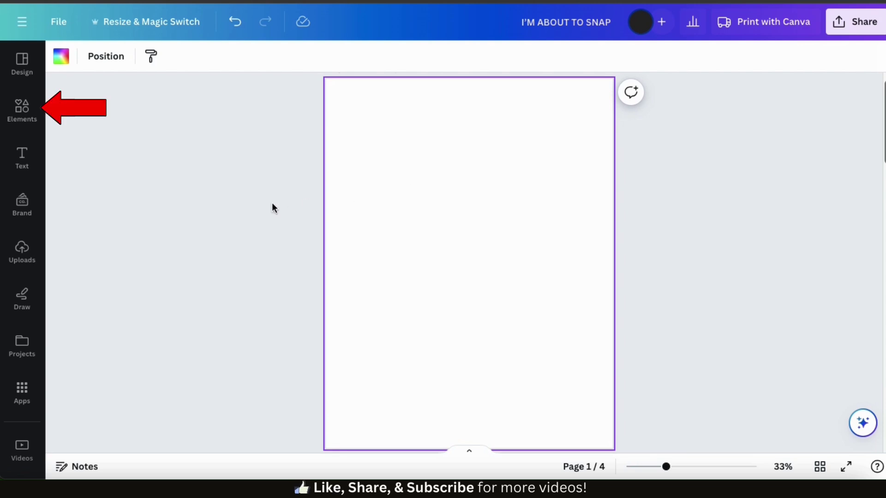
Step: Add a plain square from the full shape collection to the blank white page
left_click(24, 114)
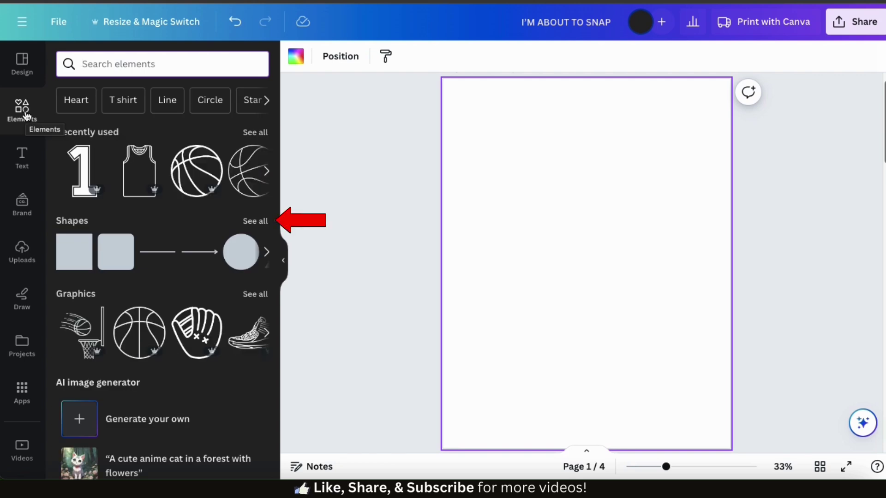
left_click(255, 222)
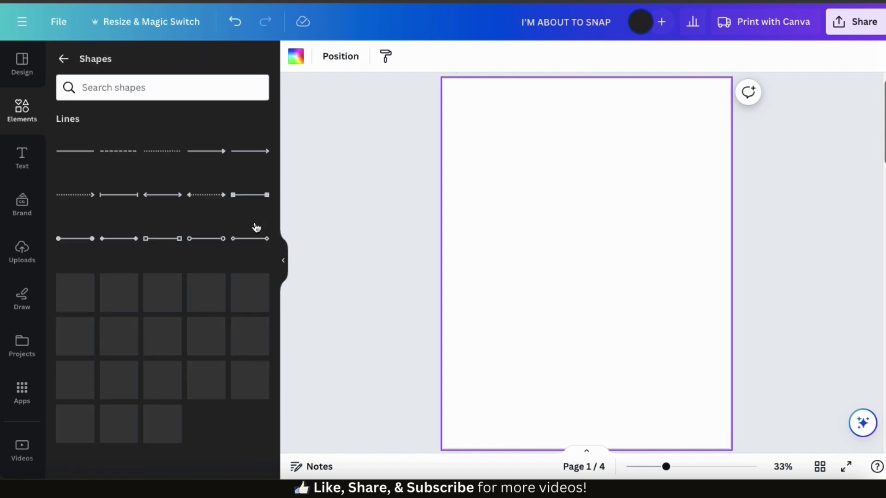
scroll(240, 233, "down", 3)
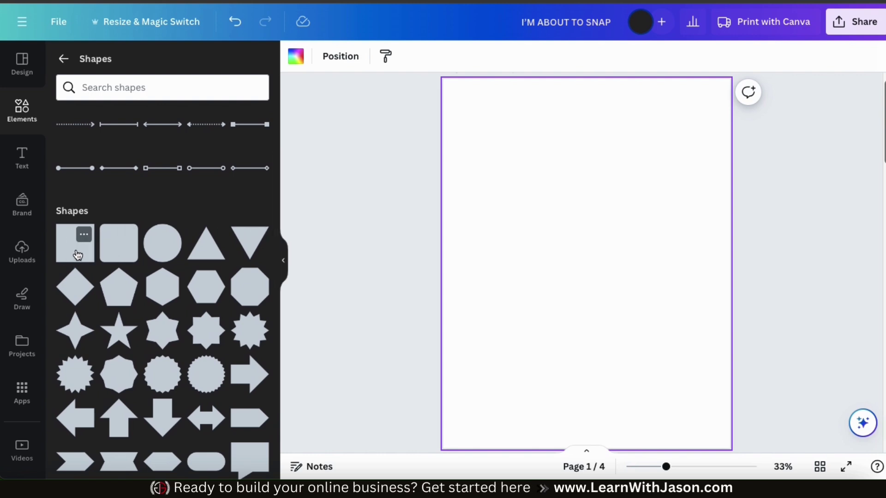
left_click(78, 256)
left_click(580, 263)
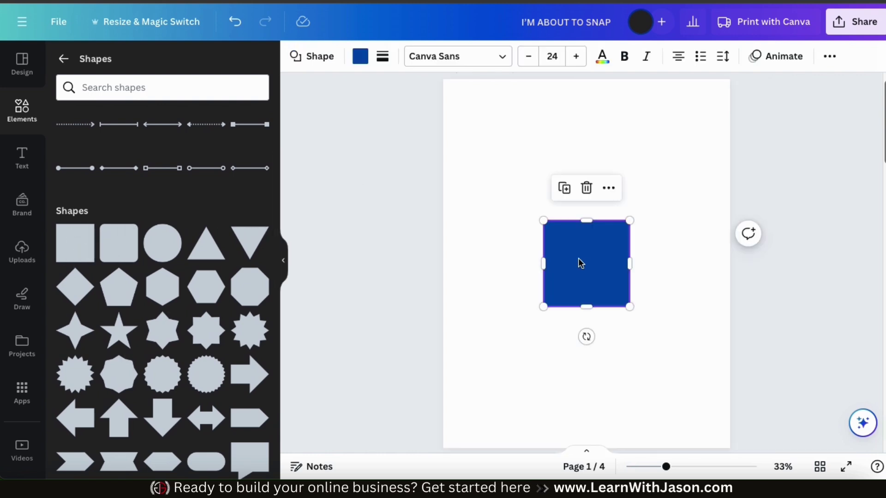
Step: Recolor the square with a custom dark green
left_click(365, 64)
left_click(70, 135)
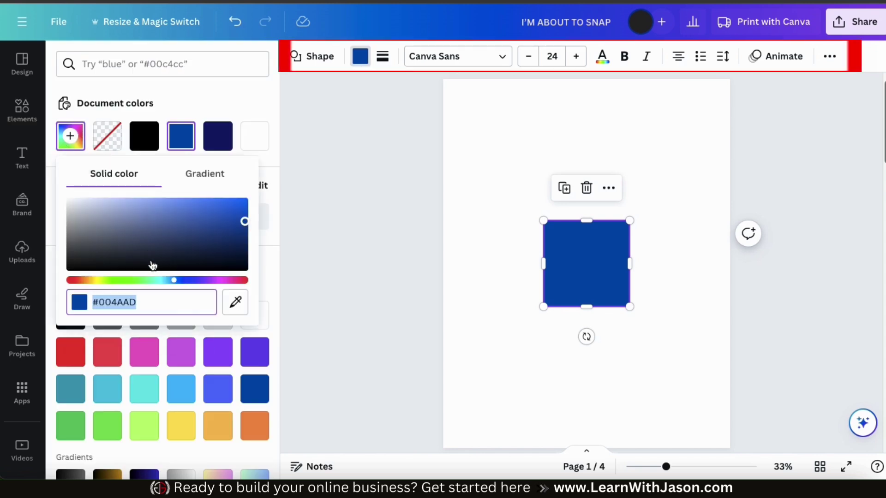
left_click_drag(150, 280, 143, 281)
left_click_drag(233, 229, 232, 236)
left_click(532, 322)
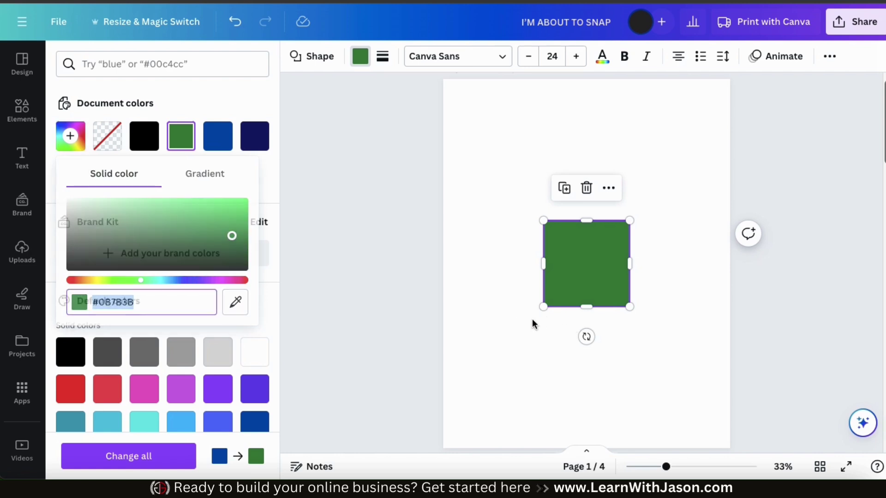
Step: Reshape the green square into a tall narrow bar and move it slightly up and toward the page's left side
left_click(585, 303)
left_click_drag(628, 308, 582, 344)
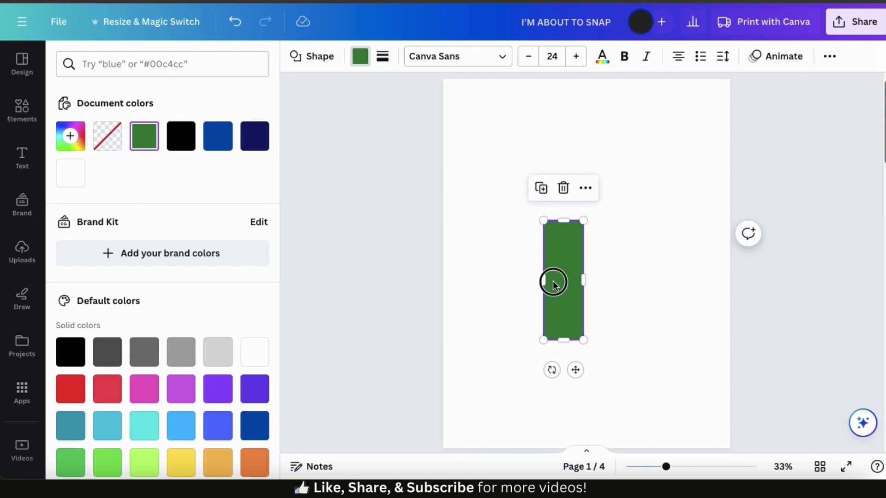
left_click_drag(559, 292, 541, 253)
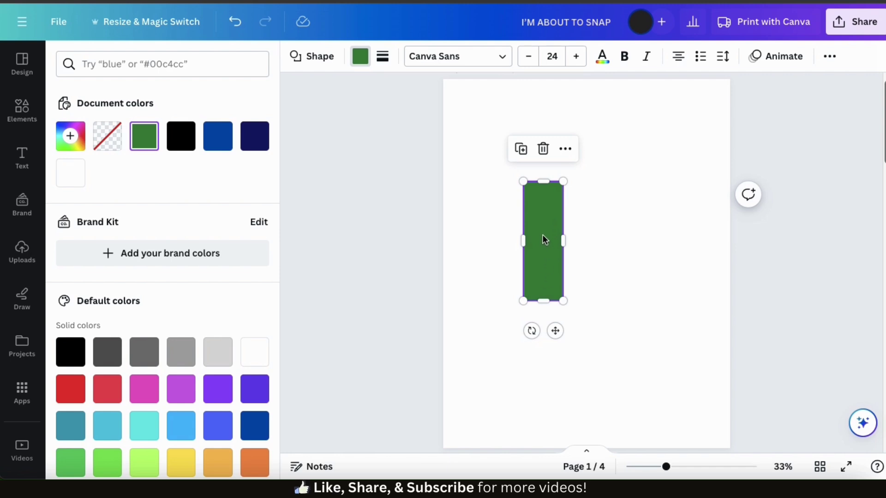
Step: Duplicate the green bar three times and arrange the four bars in an evenly spaced horizontal row
left_click(522, 150)
left_click(525, 154)
left_click_drag(583, 235, 641, 231)
left_click(615, 148)
left_click_drag(717, 233, 488, 226)
left_click(568, 148)
left_click(556, 318)
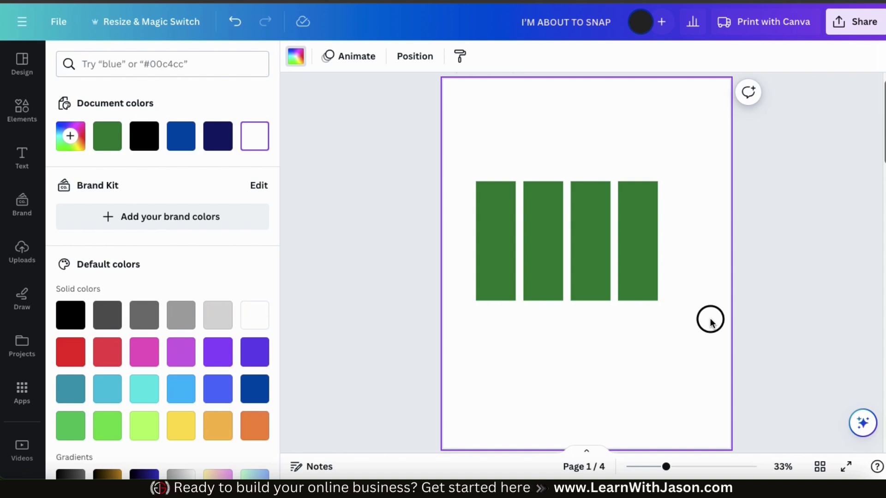
Step: Select all four green bars, scale them up together and center the row on the page
left_click_drag(711, 322, 631, 243)
left_click_drag(658, 300, 702, 317)
left_click_drag(659, 279, 659, 289)
left_click(713, 303)
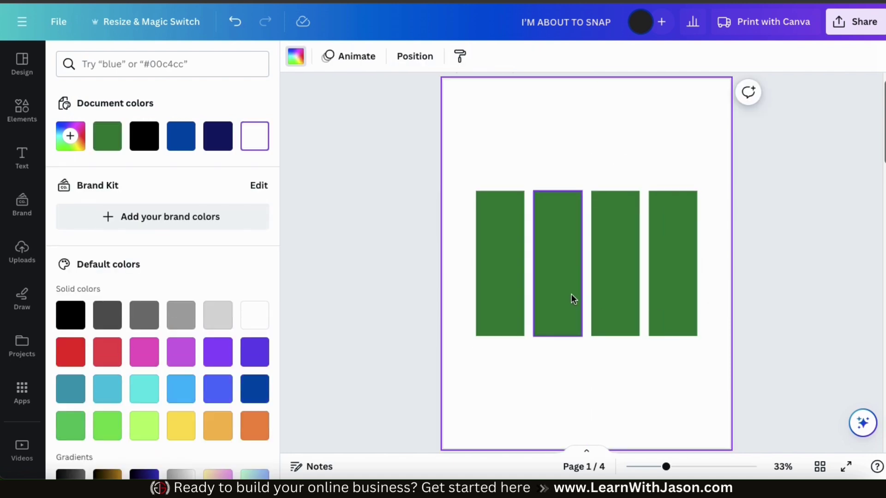
Step: Recolor the first bar dark red, #C82727
left_click(510, 283)
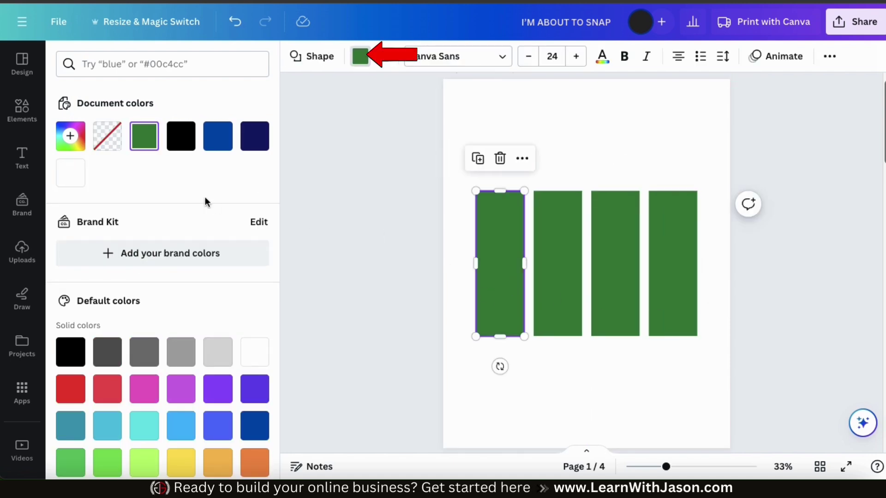
left_click(72, 391)
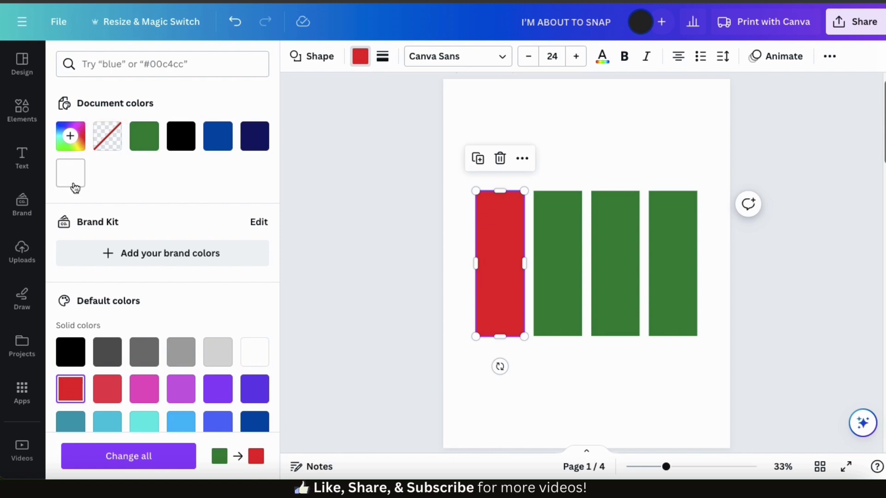
left_click(77, 133)
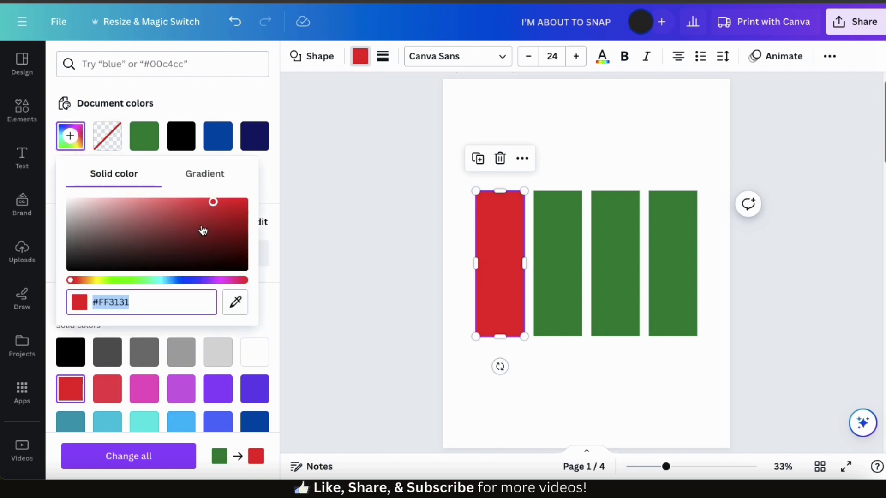
left_click_drag(208, 216, 213, 213)
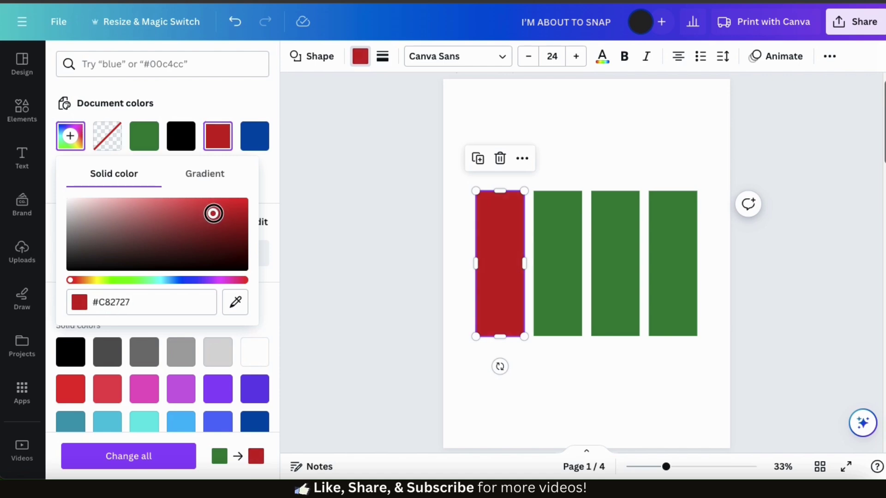
left_click(124, 295)
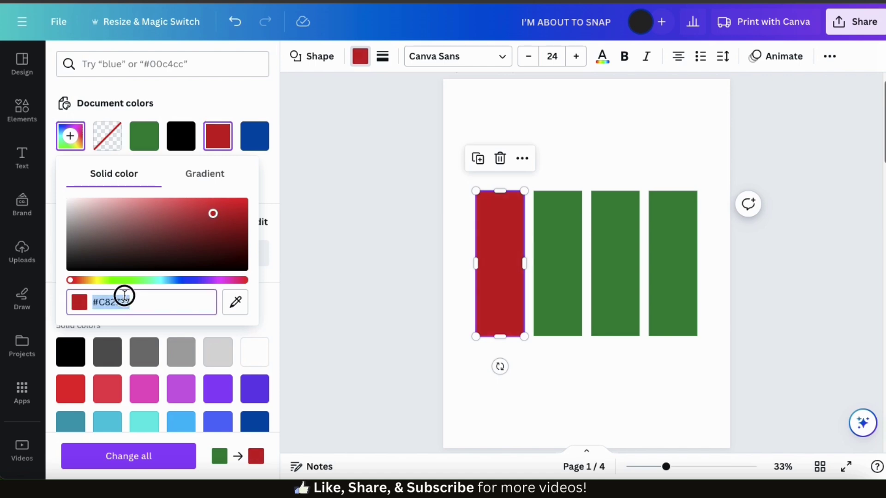
Step: Apply the same dark red, #C82727, to the third bar
left_click(630, 282)
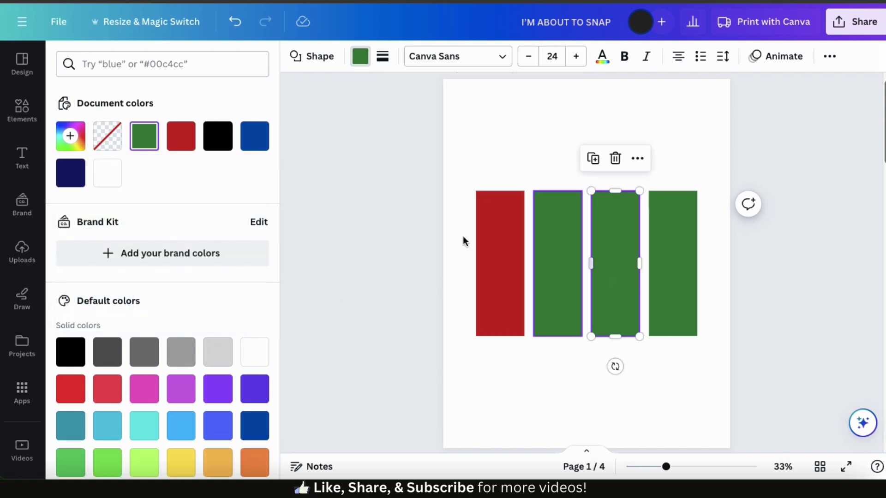
left_click(184, 139)
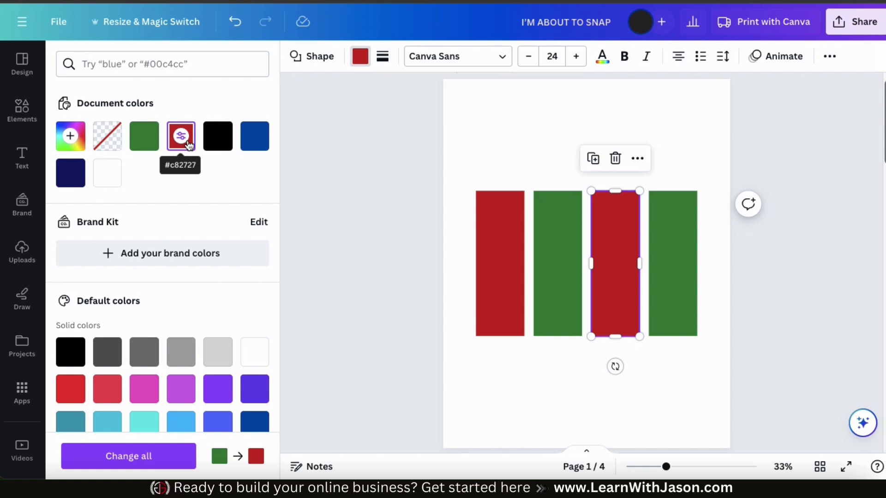
left_click(570, 350)
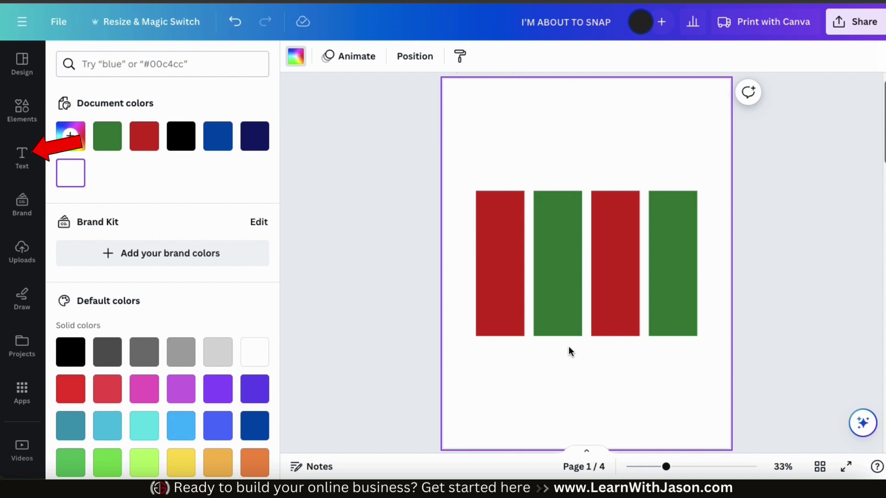
Step: Add a heading reading "H", enlarge it to size 210 and place it over the top edge of the first bar
left_click(24, 163)
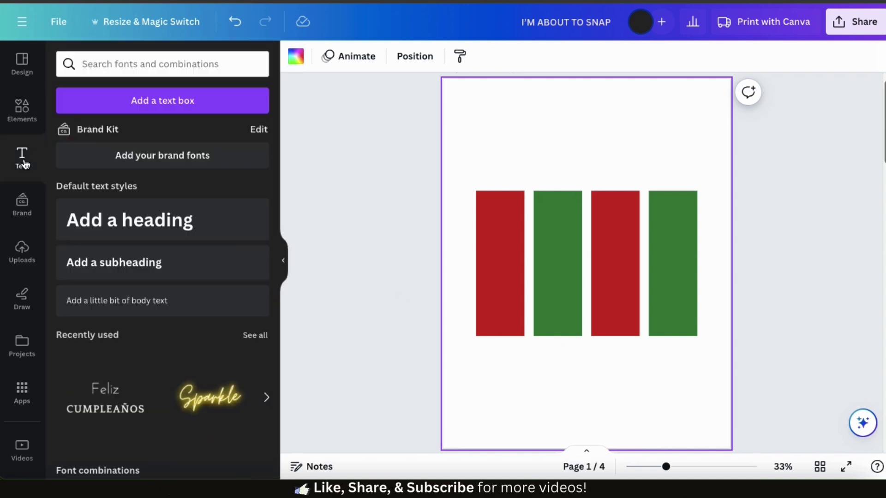
left_click(105, 227)
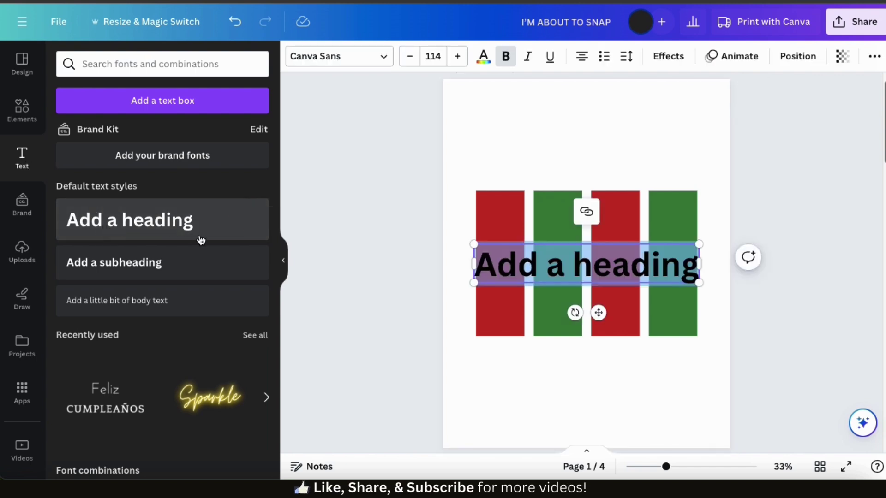
type("H")
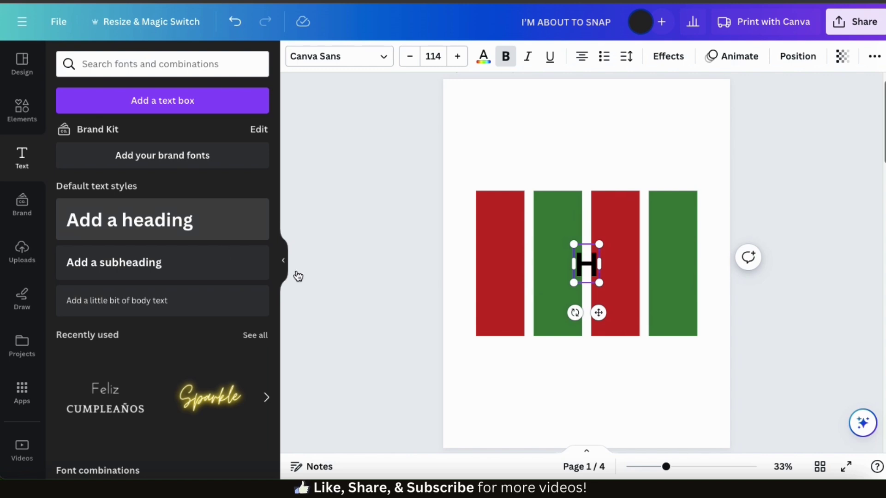
left_click_drag(574, 244, 552, 211)
left_click(627, 258)
left_click(575, 249)
left_click_drag(575, 250, 503, 173)
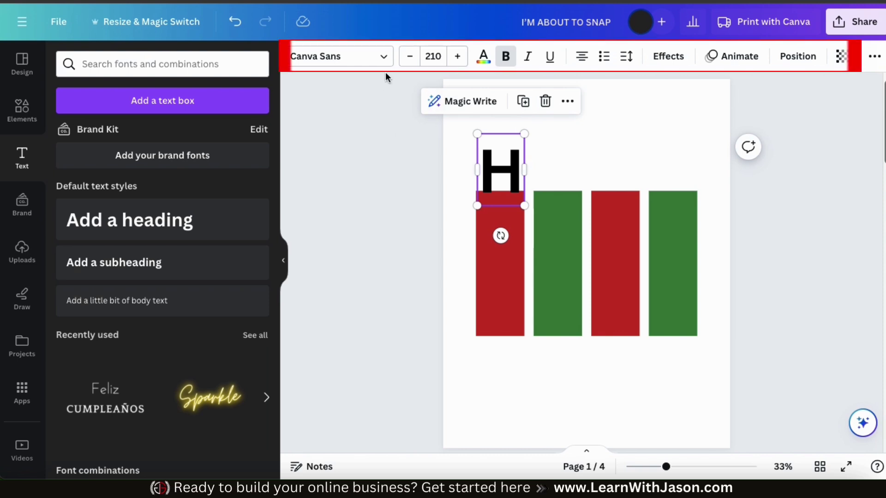
Step: Set the letter H in Archivo Black and align it with the width of the first bar
left_click(342, 56)
left_click(189, 185)
left_click(185, 152)
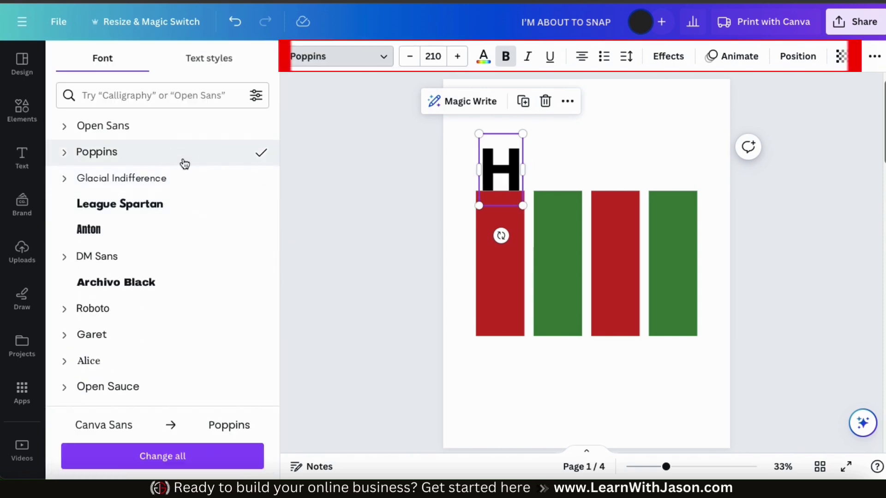
left_click(157, 256)
left_click(155, 282)
left_click(526, 204)
left_click(501, 171)
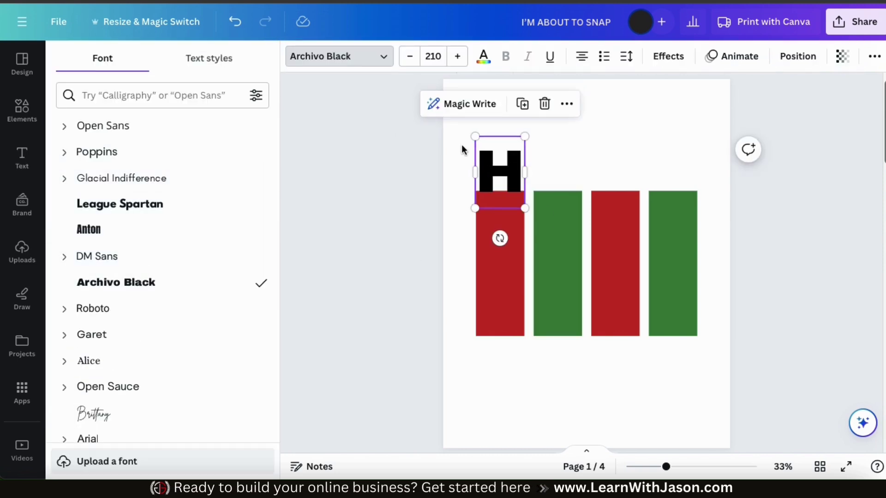
Step: Recolor the letter H to the bar's dark red, #C82727
left_click(483, 56)
left_click(190, 137)
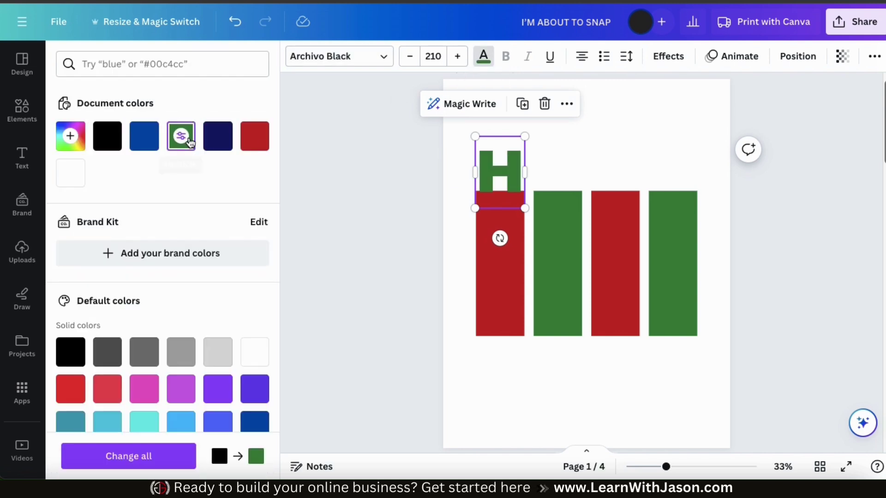
left_click(251, 139)
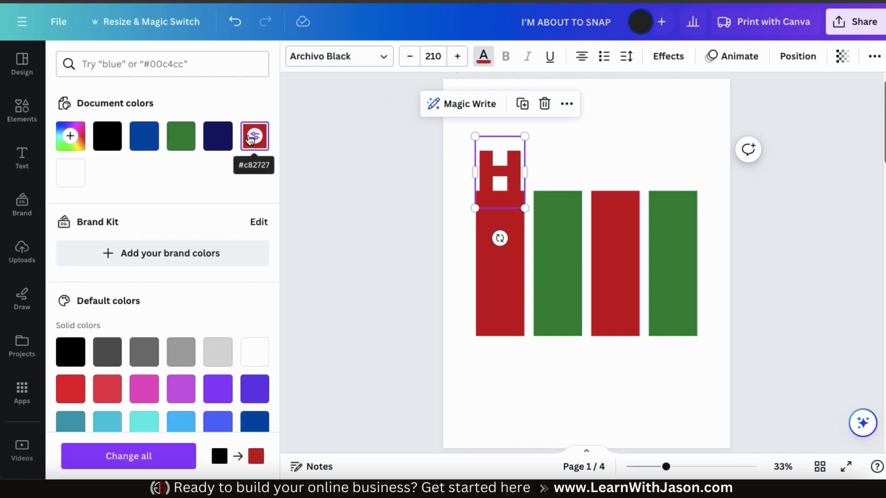
Step: Duplicate the letter H three times and place one copy on top of each of the remaining three bars
left_click(549, 176)
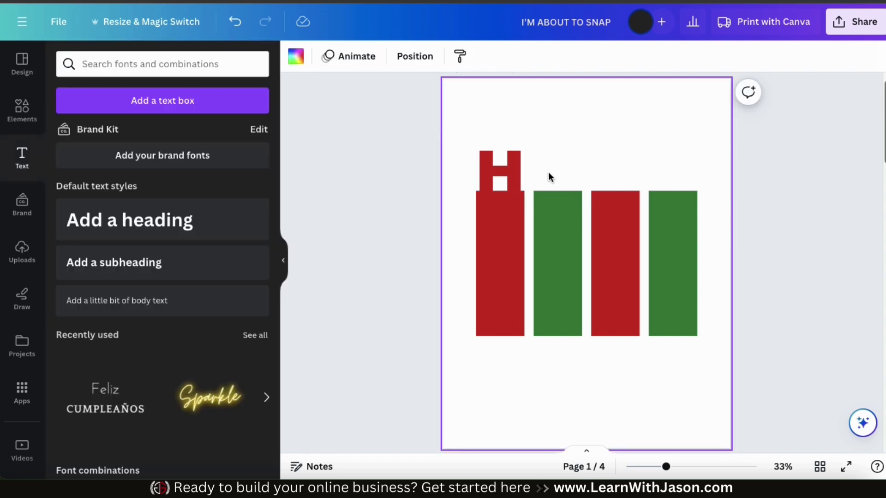
left_click(515, 170)
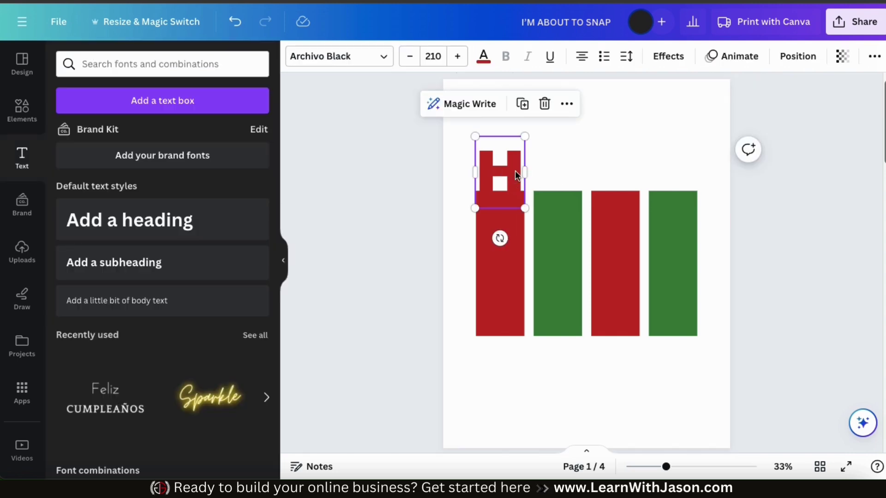
left_click(523, 104)
left_click_drag(505, 172, 557, 168)
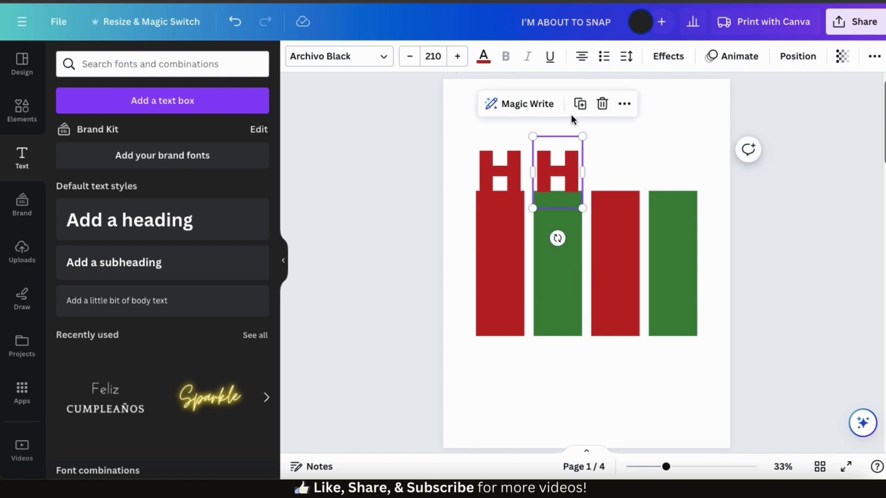
key("ctrl+d")
left_click(638, 104)
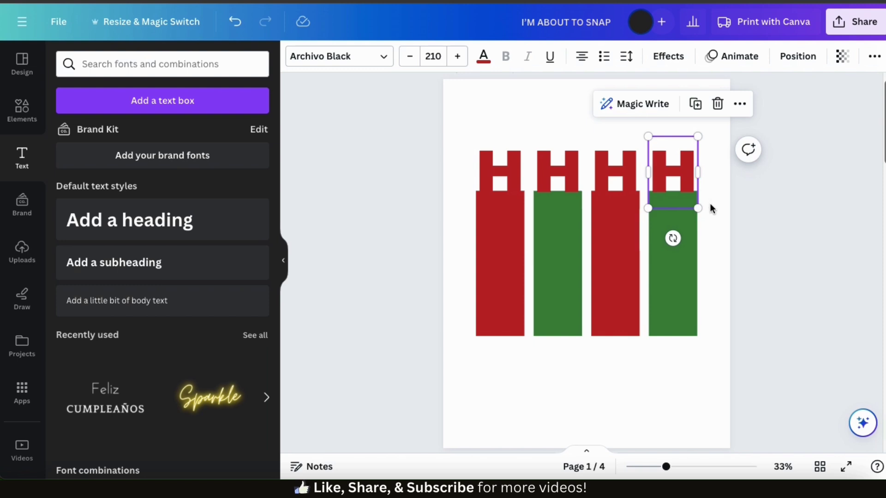
Step: Change the three copied letters to I, K and E so the word above the bars reads HIKE
double_click(560, 176)
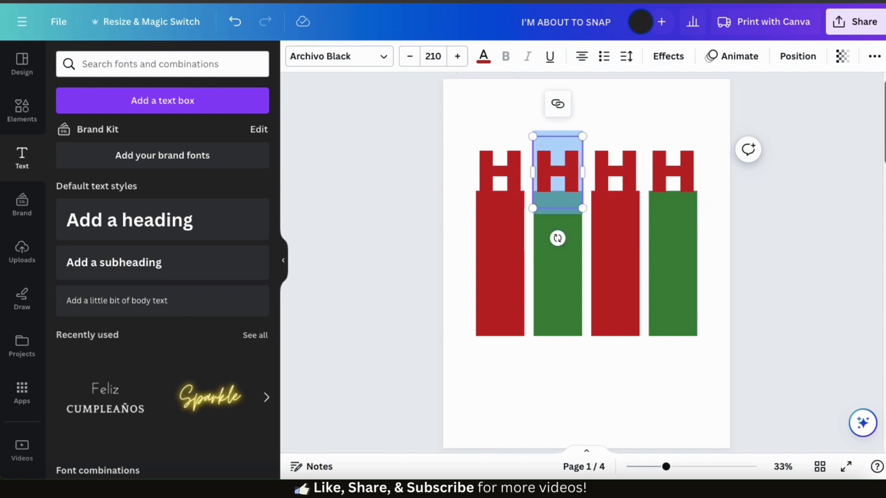
type("I")
double_click(615, 171)
type("K")
double_click(669, 168)
type("E")
Step: Recolor the letters E and I to the same green as the bars beneath them
left_click(484, 56)
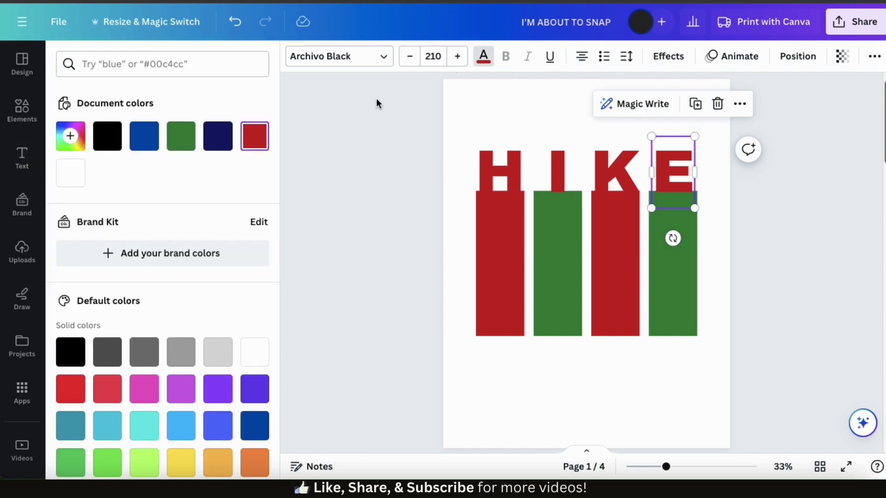
left_click(180, 136)
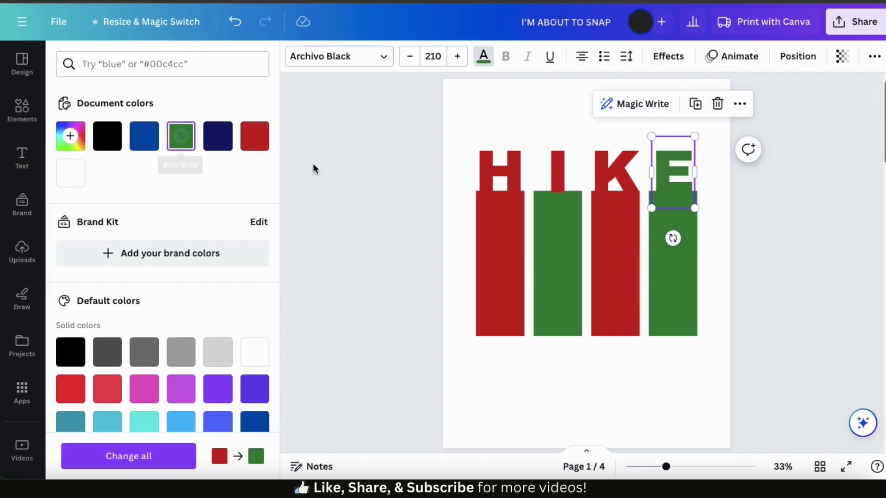
left_click(558, 182)
left_click(180, 136)
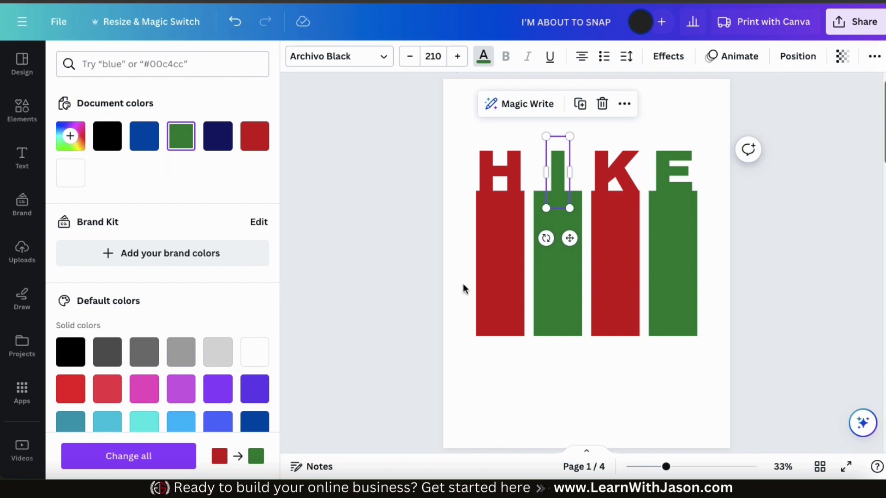
left_click(545, 375)
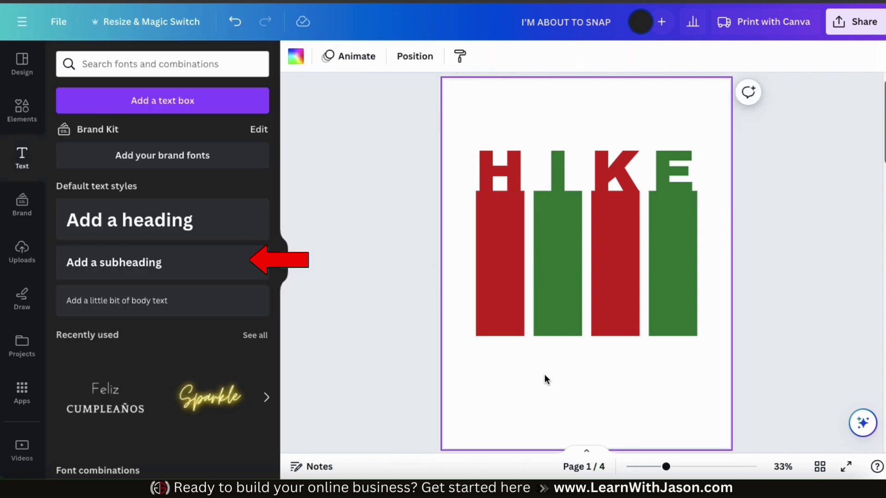
Step: Add a subheading reading "Take a", place it above the letters H and I, and enlarge it to size 83.8
left_click(219, 269)
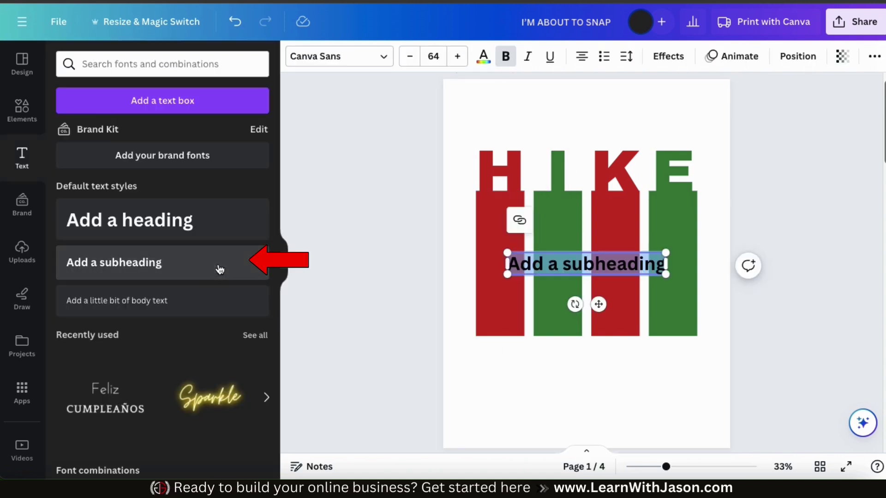
type("Take a")
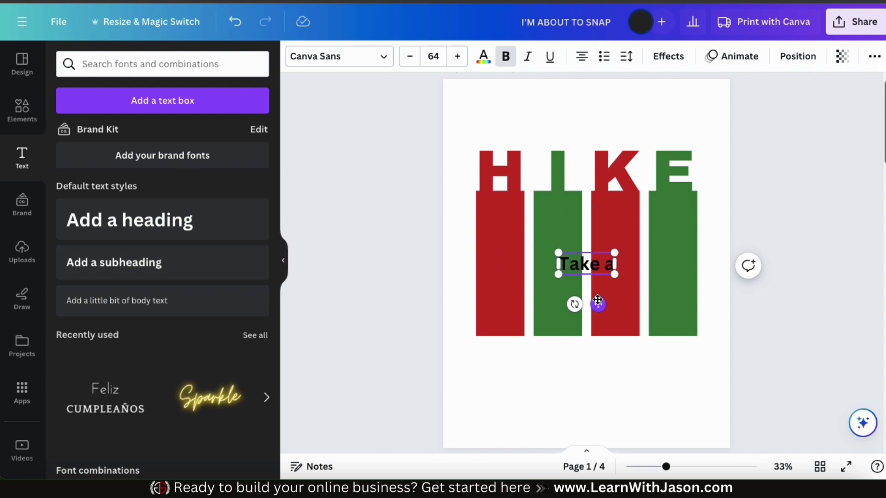
left_click_drag(598, 301, 518, 171)
mouse_move(552, 120)
left_mouse_down()
mouse_move(539, 124)
mouse_move(555, 119)
left_mouse_up()
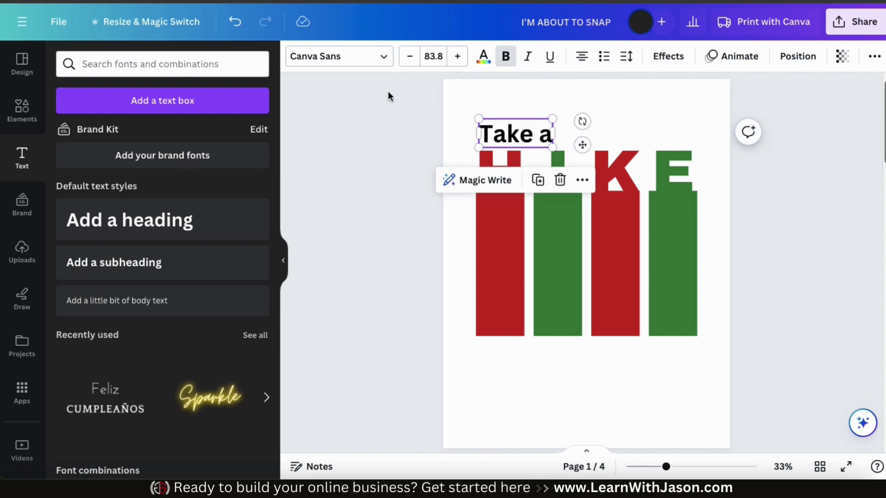
Step: Set the "Take a" text in the Holiday font
left_click(339, 56)
left_click(192, 201)
left_click(163, 333)
scroll(162, 332, "down", 2)
left_click(162, 300)
left_click(162, 326)
left_click(162, 351)
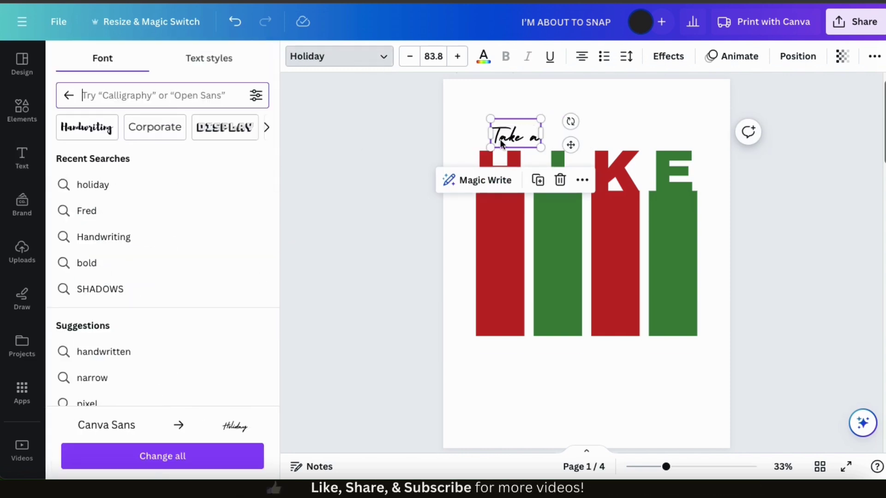
Step: Enlarge the "Take a" text to size 146 and recolor it dark red, #C82727
left_click_drag(490, 119, 480, 111)
left_click_drag(540, 111, 567, 109)
left_click(484, 56)
left_click(255, 135)
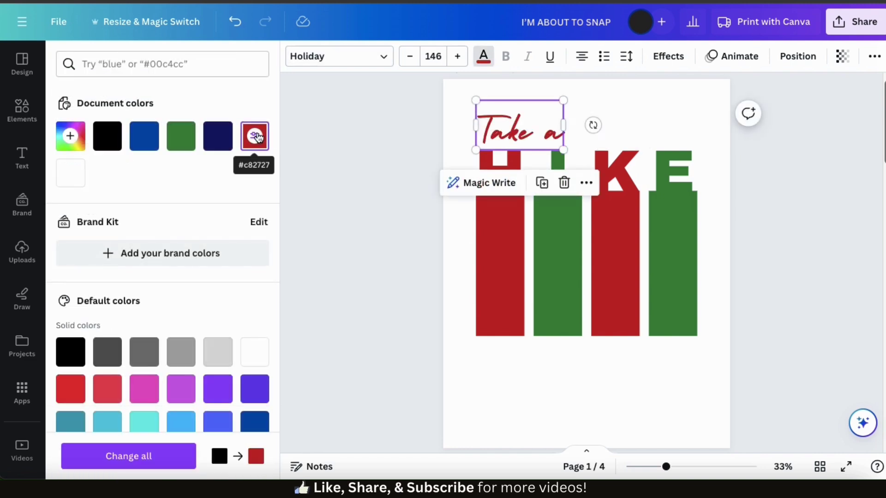
left_click(594, 367)
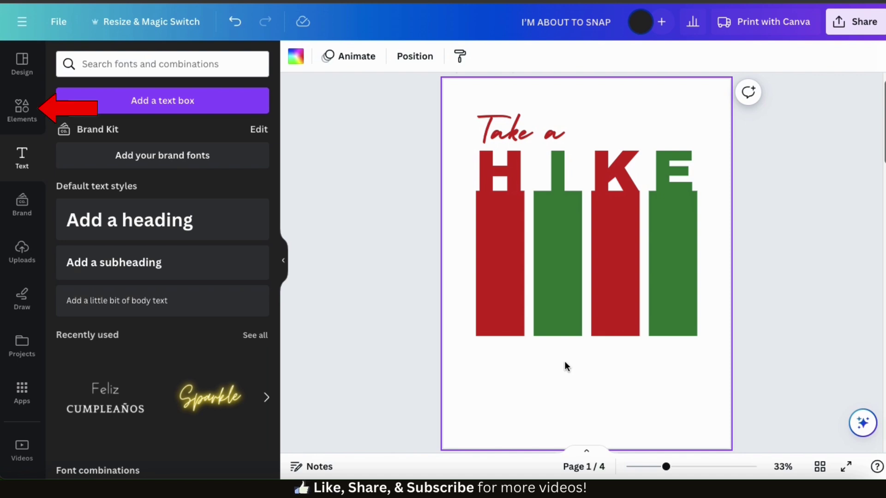
Step: Search the elements library for "hiking" and limit the results to graphics
left_click(23, 121)
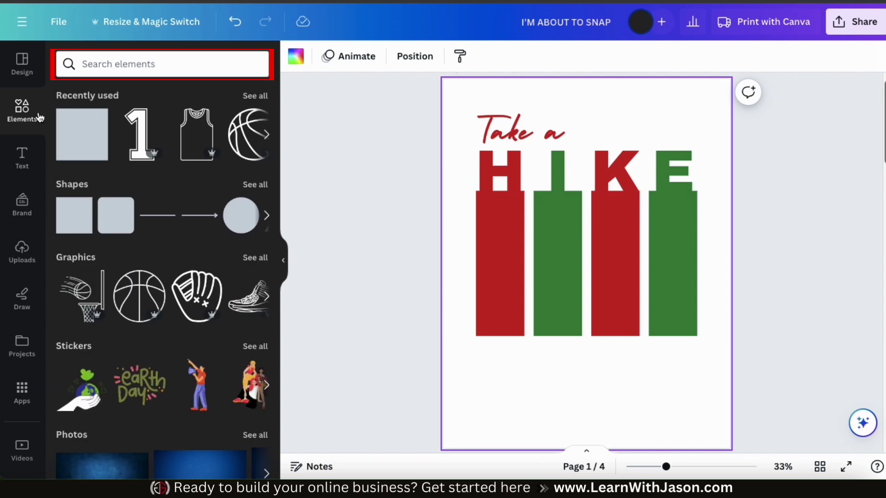
left_click(125, 68)
type("hiking")
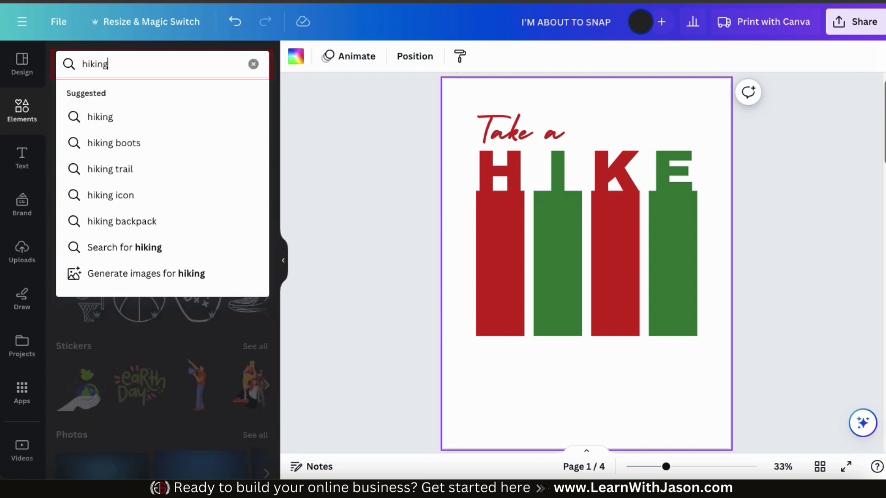
key("Return")
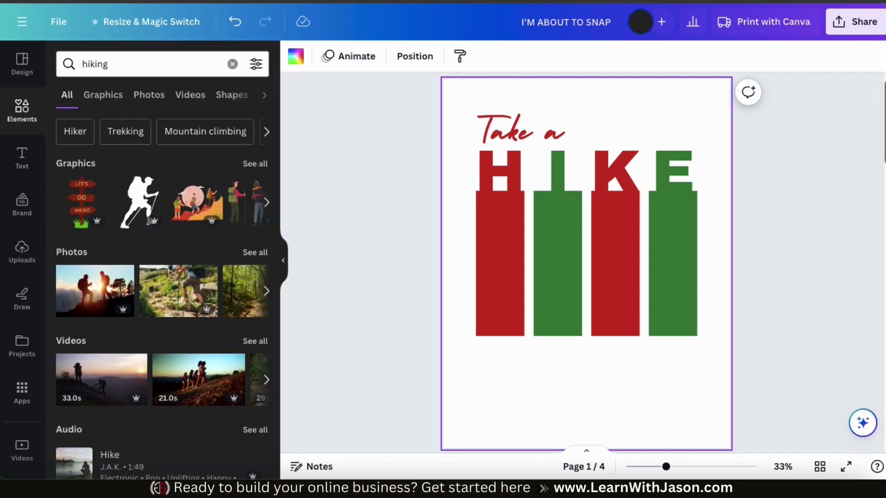
left_click(103, 96)
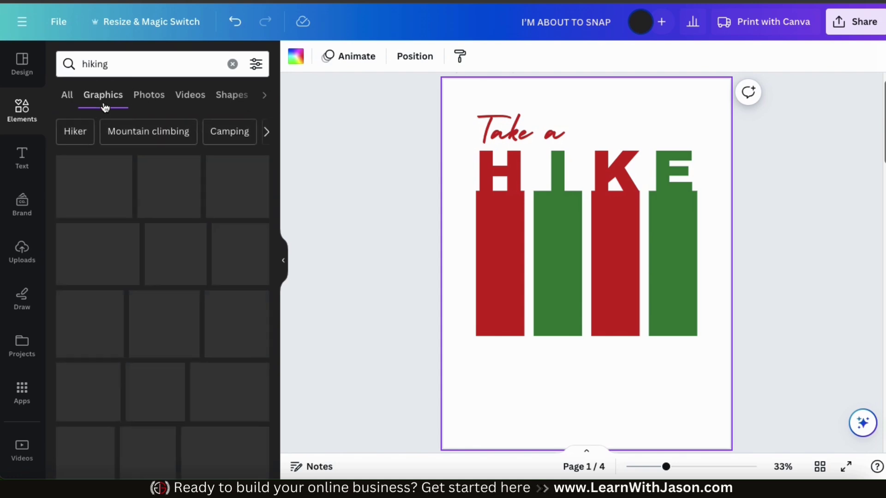
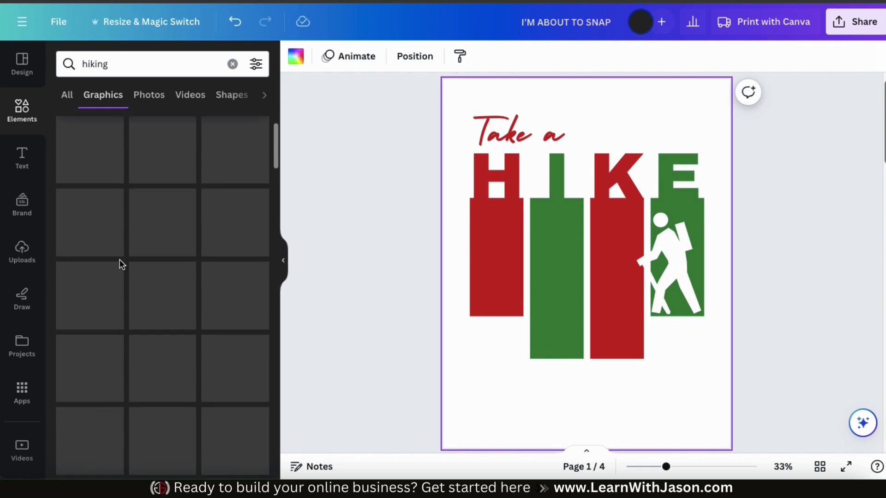
Step: Add the white mountain range graphic and enlarge it across the upper part of the first three bars
scroll(120, 266, "down", 1)
scroll(120, 265, "down", 1)
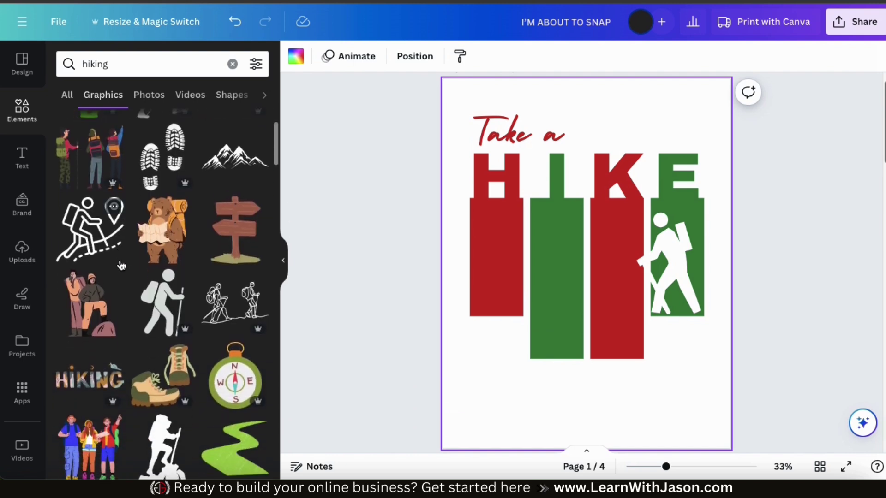
left_click(220, 166)
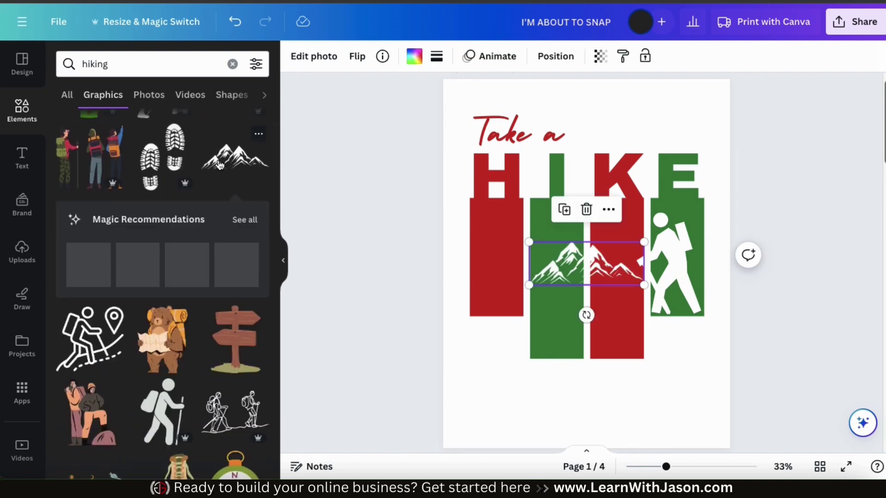
left_click_drag(530, 242, 468, 210)
left_click_drag(546, 258, 543, 239)
left_click_drag(643, 270, 677, 282)
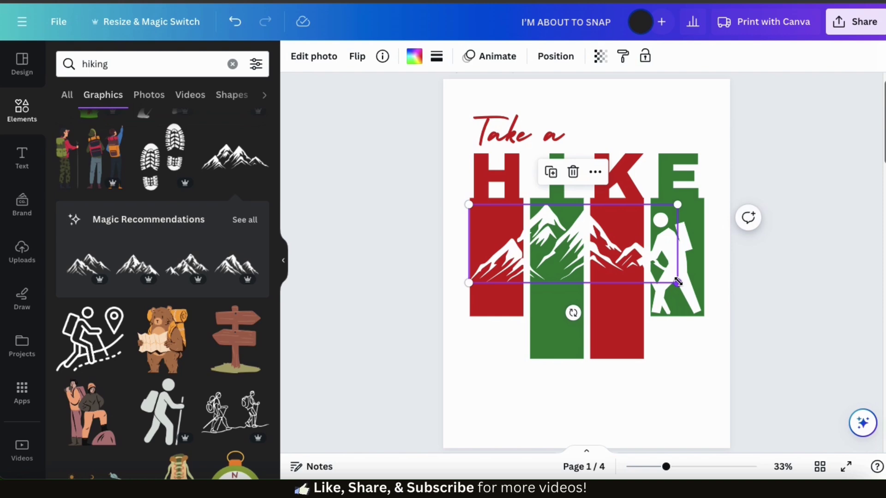
left_click(750, 296)
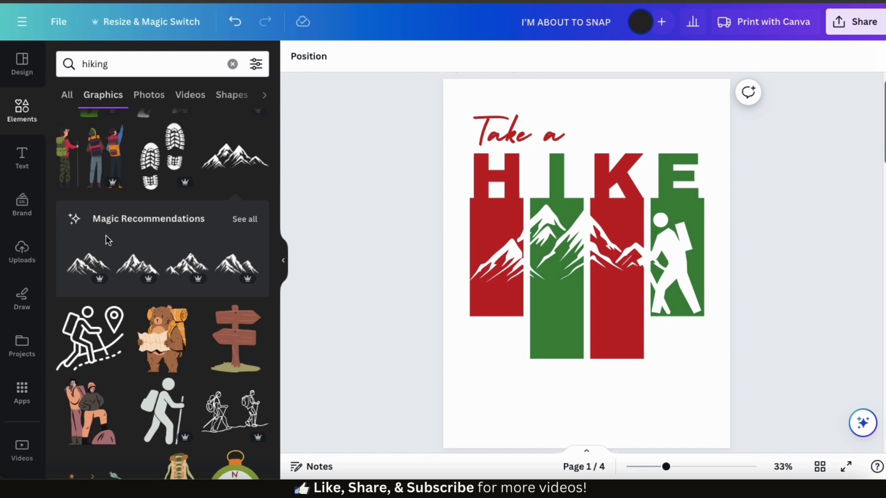
Step: Add the winding green path graphic, recolor it white and move it onto the lower part of the two middle bars
scroll(106, 237, "down", 5)
scroll(185, 263, "down", 3)
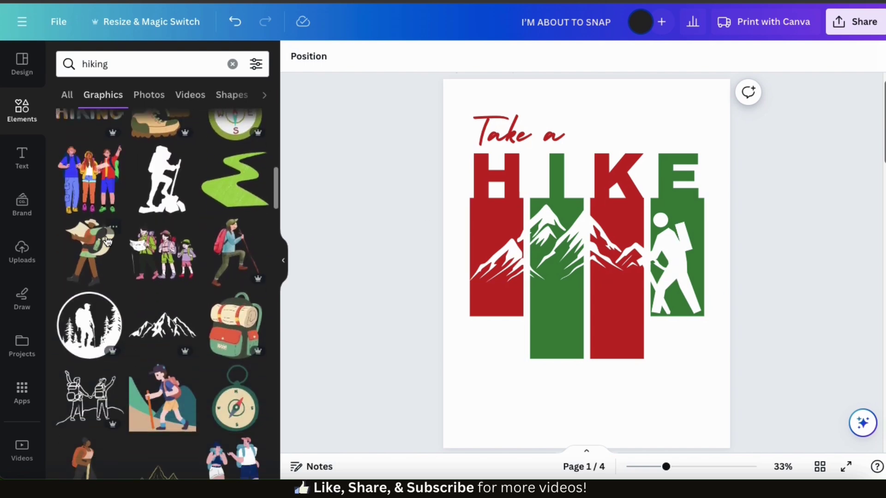
scroll(213, 270, "up", 1)
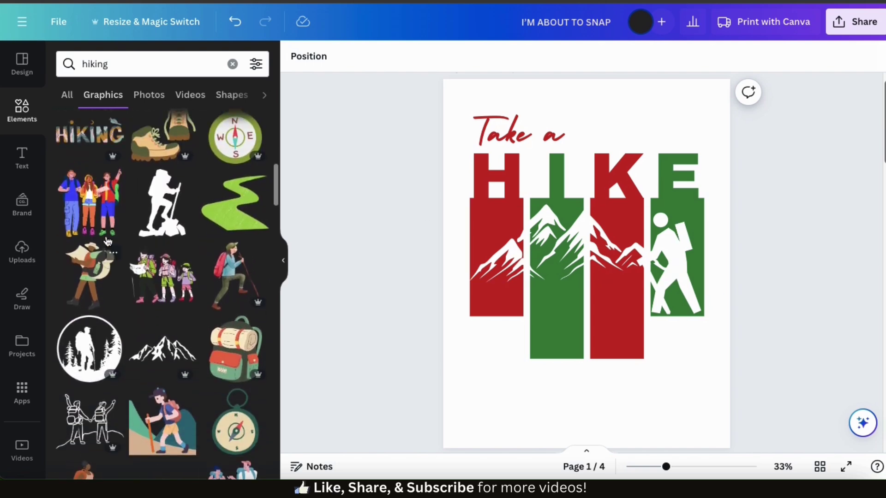
left_click(232, 231)
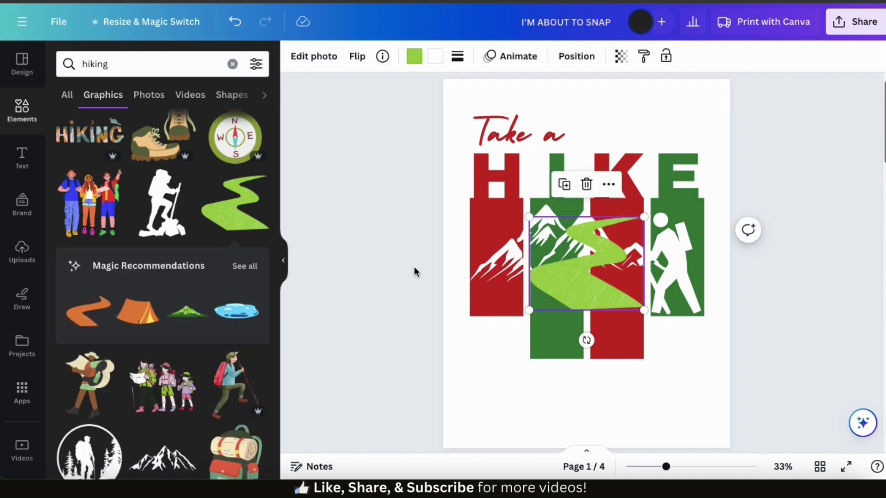
left_click(414, 55)
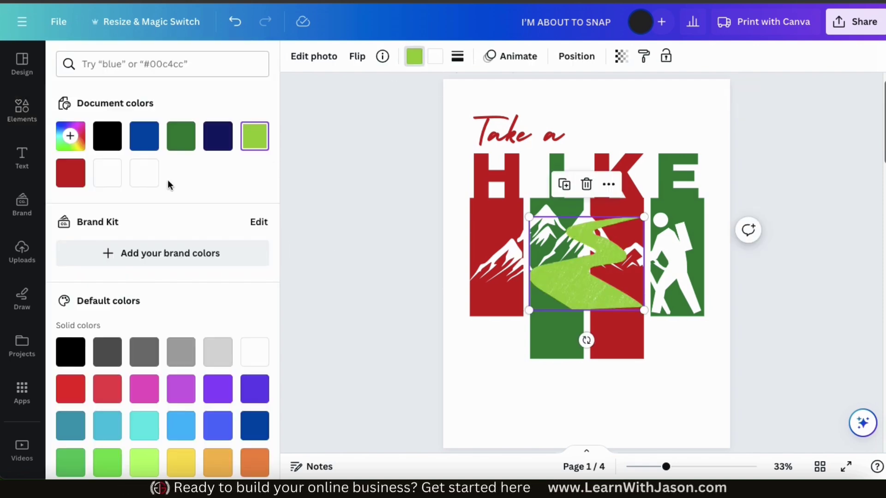
left_click(144, 175)
left_click_drag(619, 303, 620, 349)
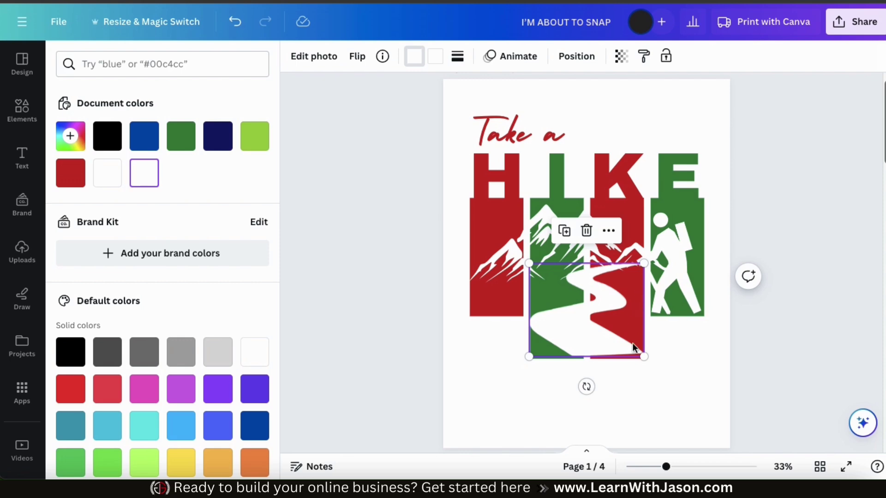
Step: Rotate the white path about 2° to fit it against the lower edge of the middle bars
left_click(687, 467)
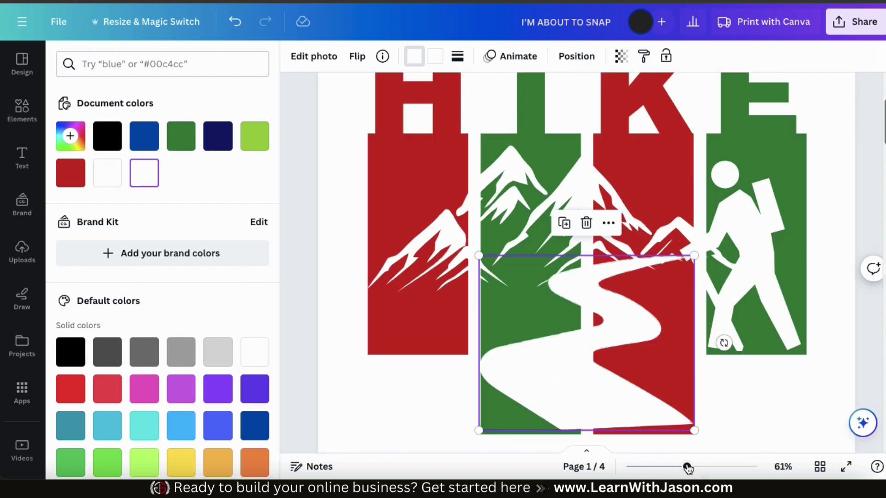
left_click(711, 467)
scroll(635, 316, "down", 5)
scroll(634, 317, "up", 1)
left_click_drag(835, 192, 830, 206)
scroll(633, 283, "up", 1)
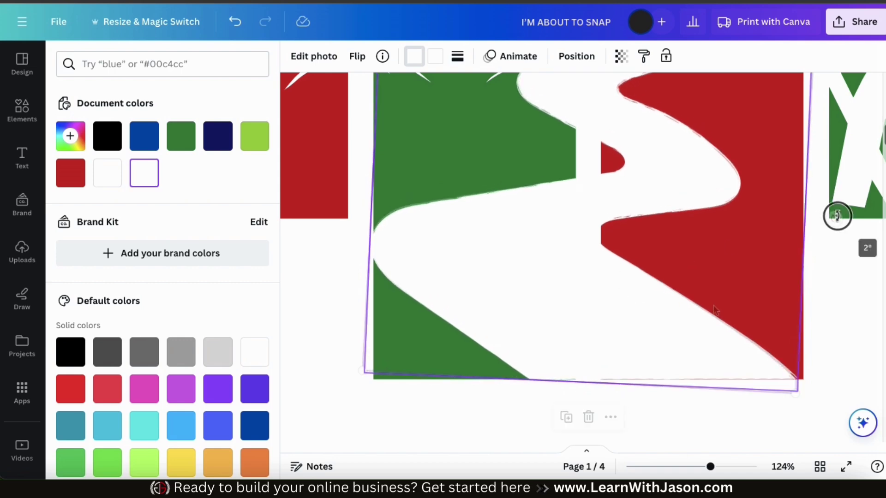
left_click(666, 467)
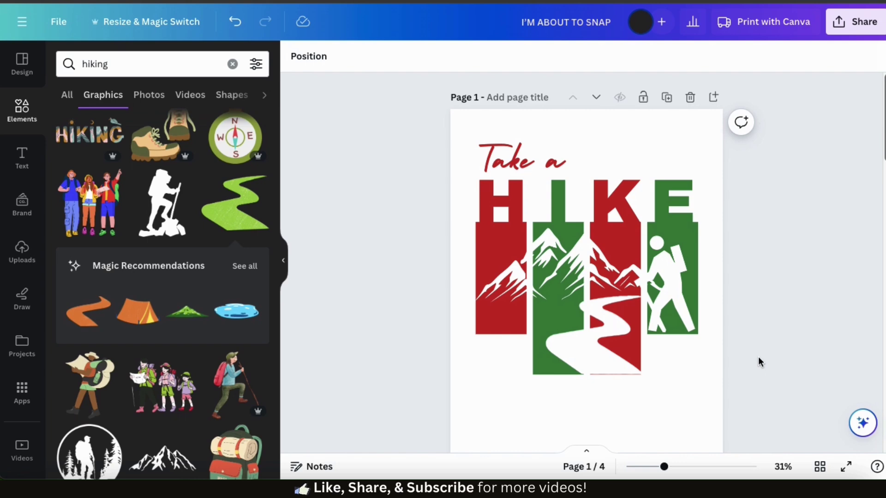
scroll(718, 356, "down", 1)
scroll(719, 356, "up", 1)
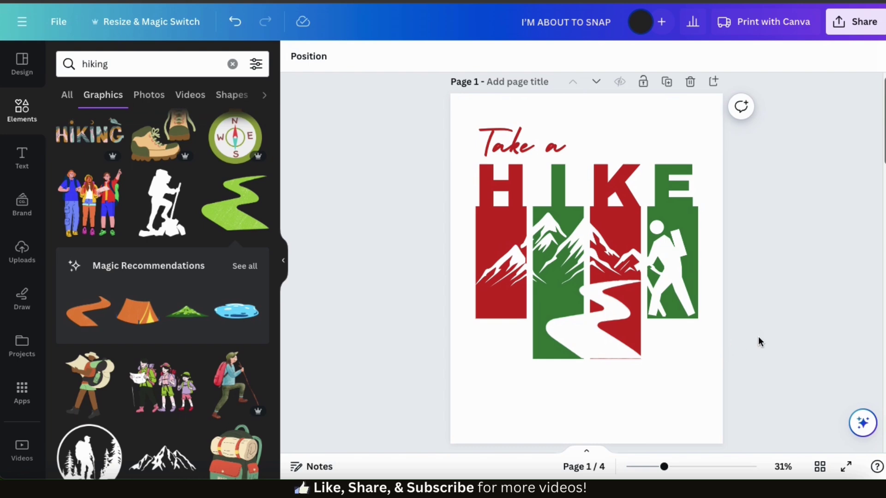
Step: Open the T-shirt print preview of the hike design and enlarge the mockup image
left_click(766, 32)
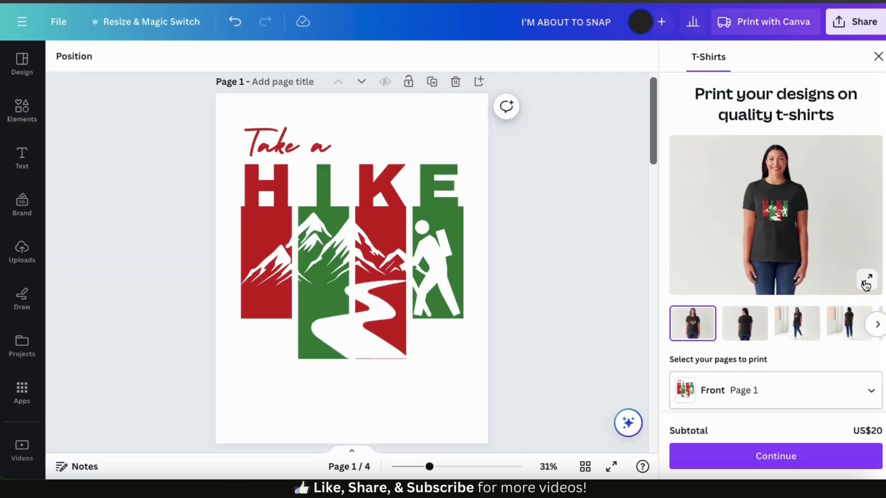
left_click(867, 281)
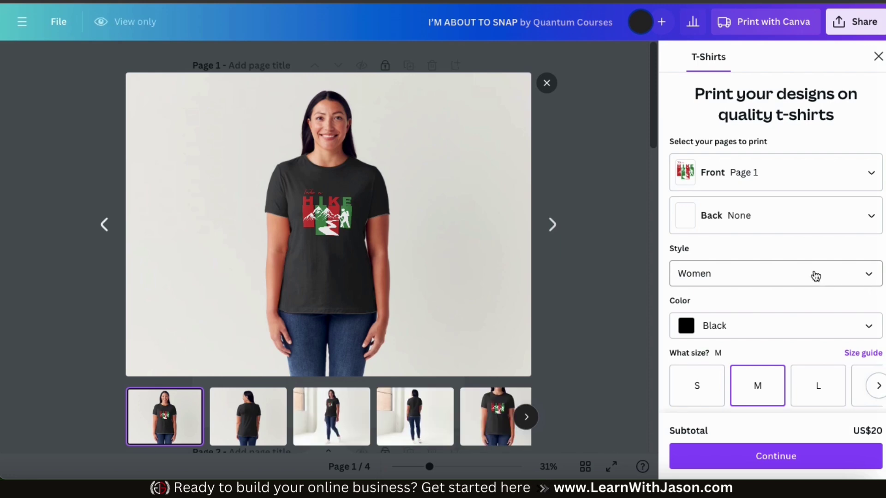
Step: Switch the previewed women's shirt color to White and view the hike design in the walking-pose and close-up mockups
left_click(814, 333)
scroll(769, 232, "down", 2)
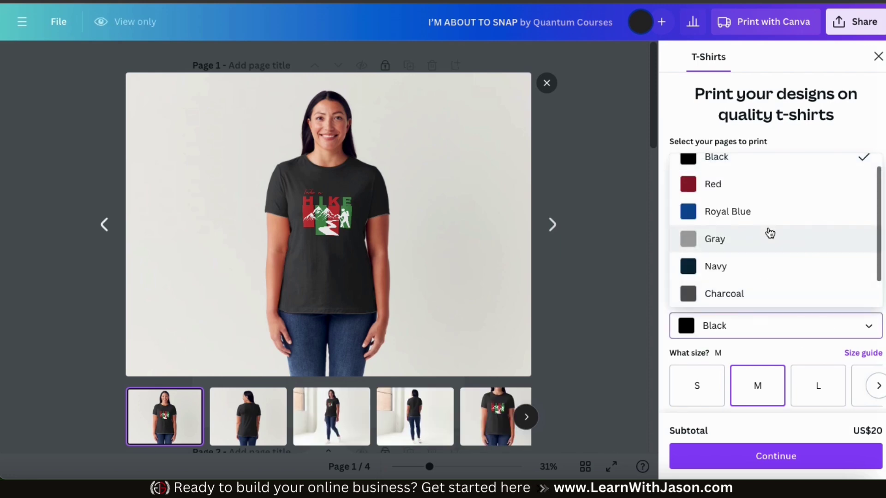
left_click(753, 286)
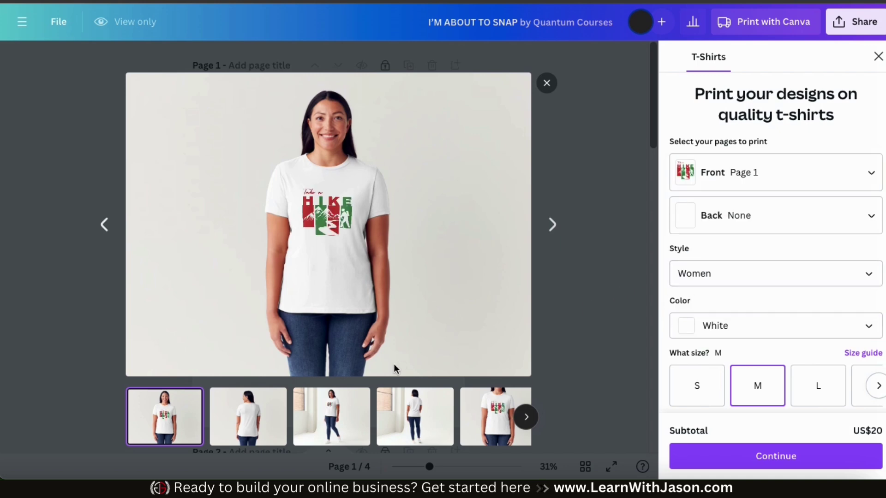
left_click(340, 407)
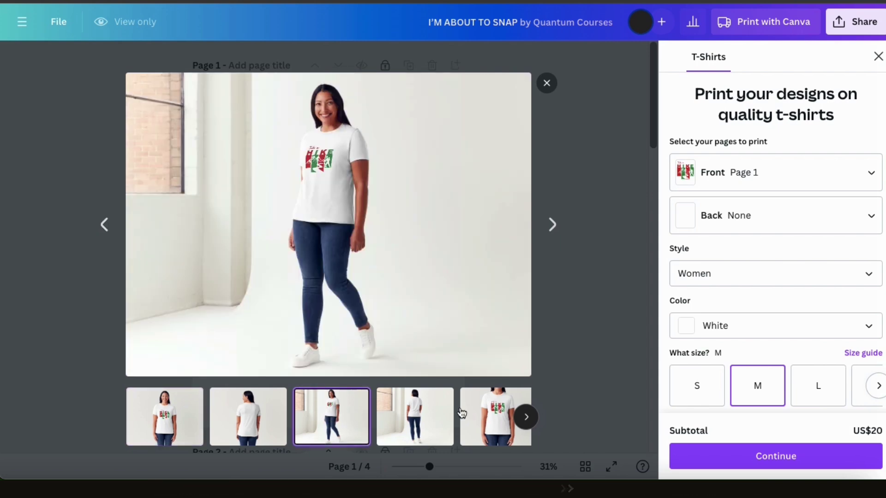
left_click(488, 414)
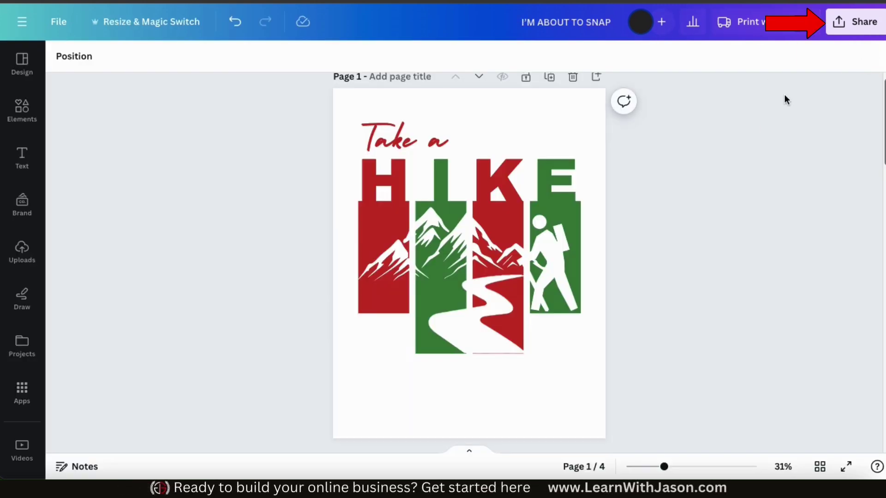
Step: Download all 4 pages as PNG at size 2.25 (3,500 × 4,500 px) with a transparent background
left_click(851, 24)
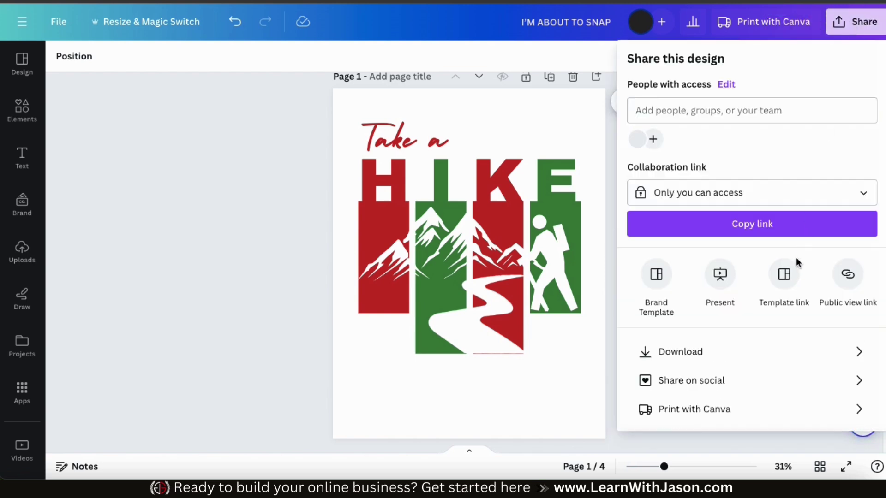
left_click(722, 361)
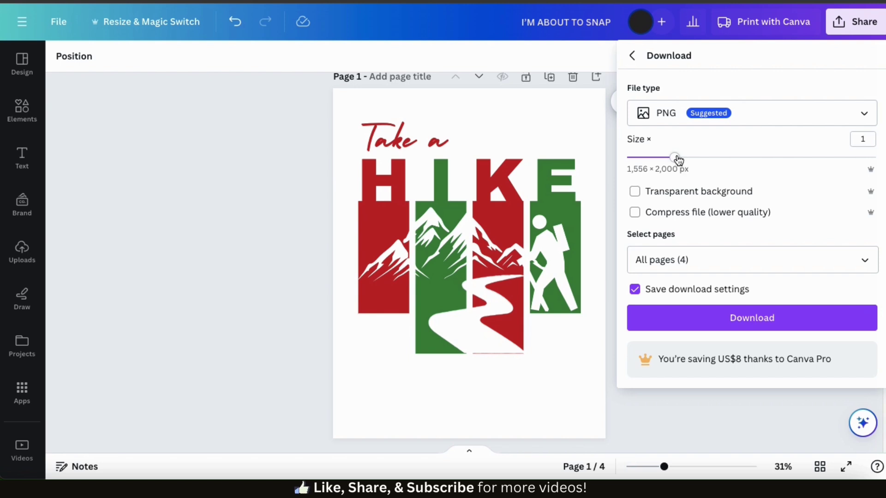
left_click_drag(677, 159, 798, 158)
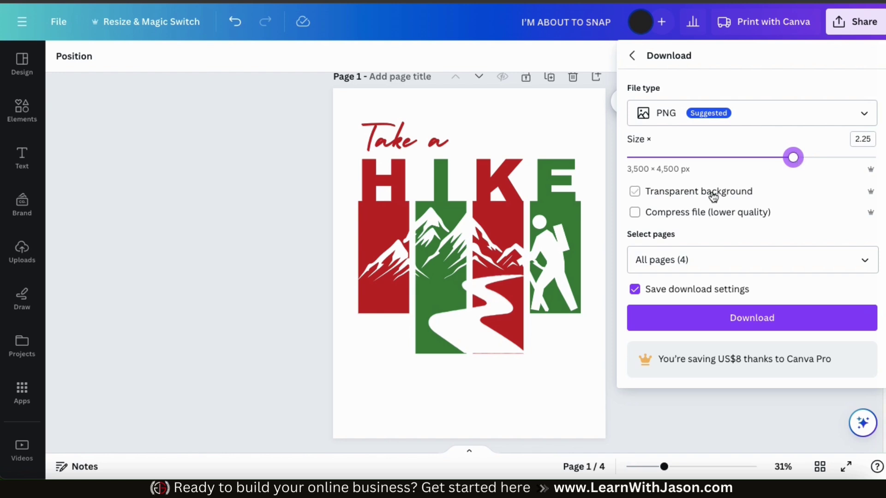
left_click(640, 197)
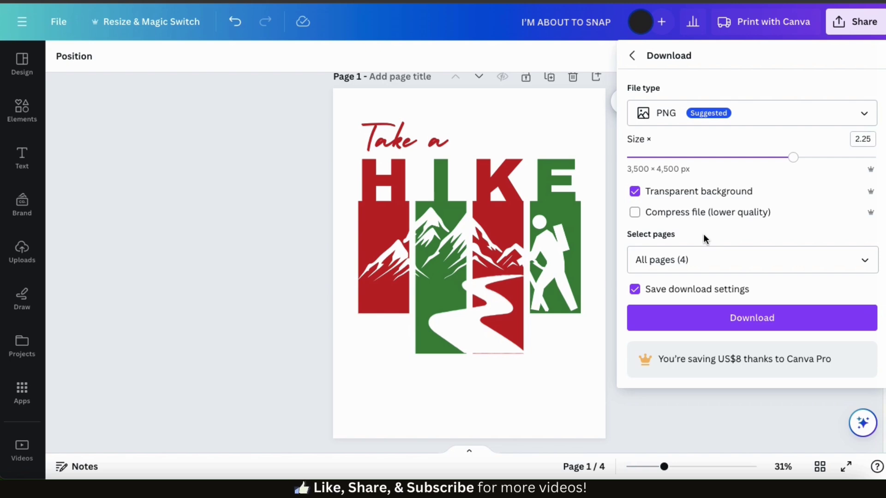
left_click(722, 318)
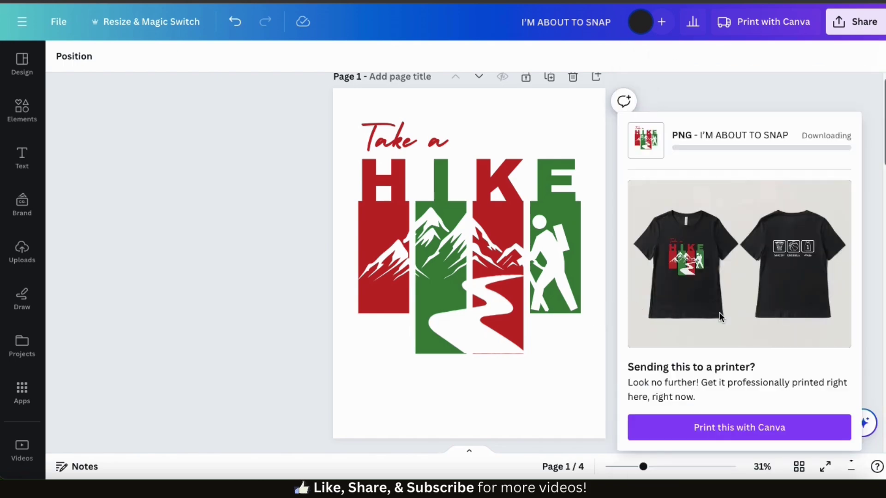